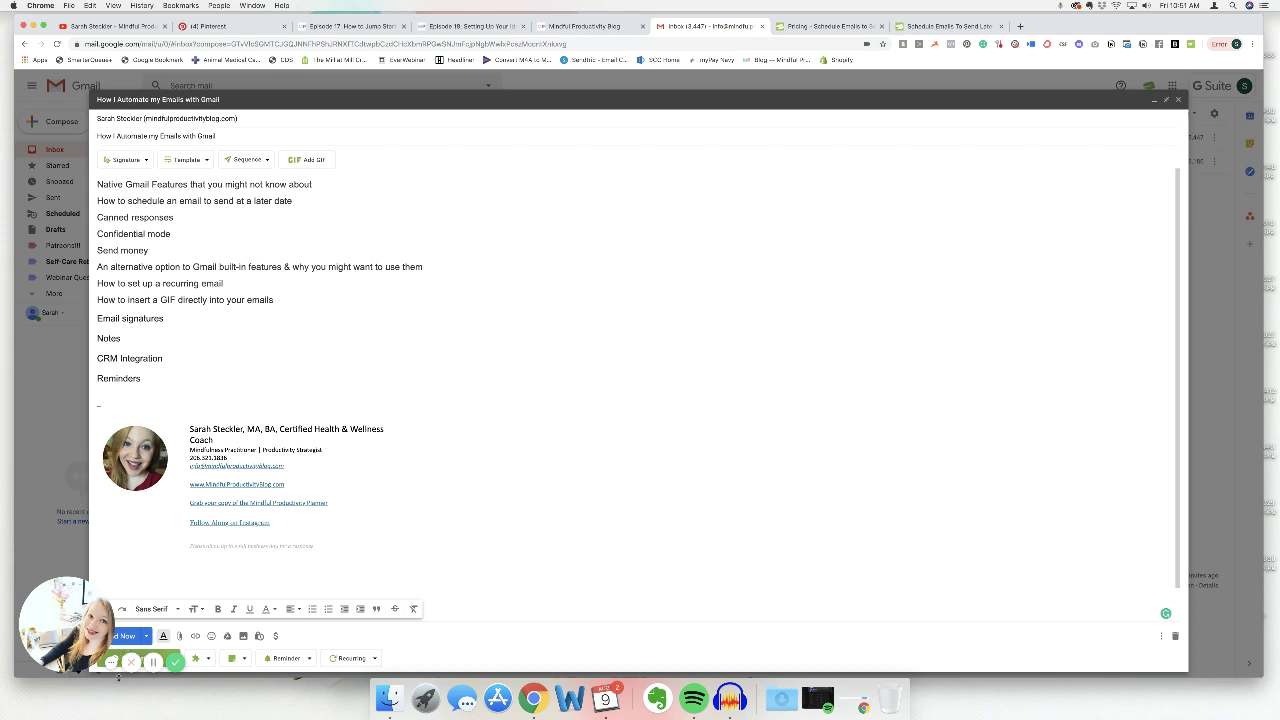
Open the scheduled-send choices, pick a custom date and time, then cancel it.
{"action": "left_click", "coordinate": [31, 588]}
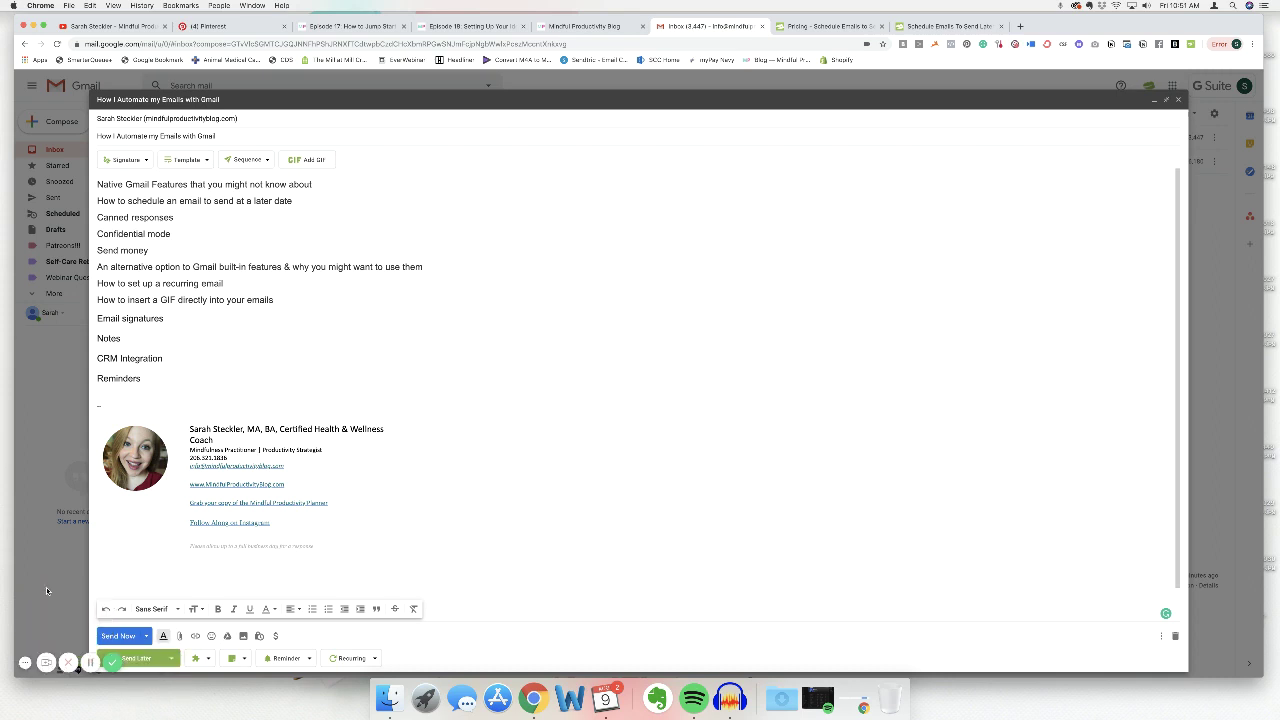
{"action": "scroll", "coordinate": [251, 524], "scroll_direction": "down", "scroll_amount": 1}
{"action": "scroll", "coordinate": [260, 512], "scroll_direction": "up", "scroll_amount": 1}
{"action": "left_click", "coordinate": [146, 637]}
{"action": "left_click", "coordinate": [142, 618]}
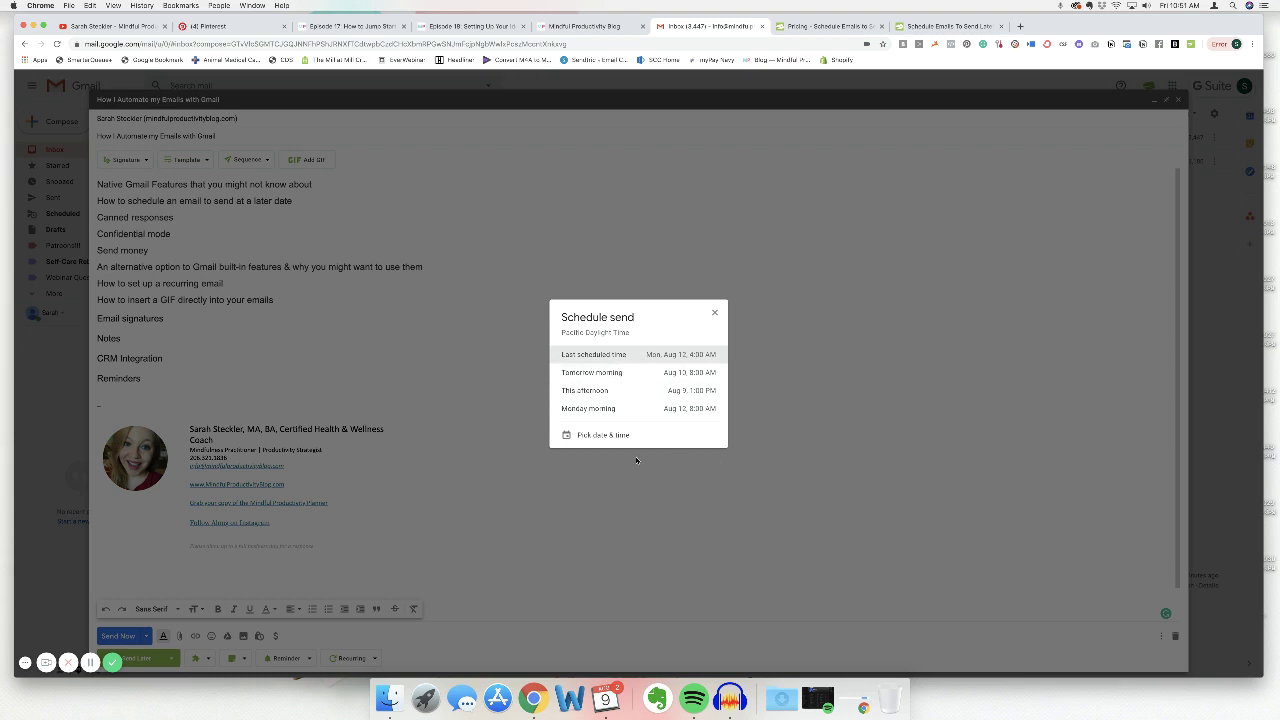
{"action": "left_click", "coordinate": [606, 437]}
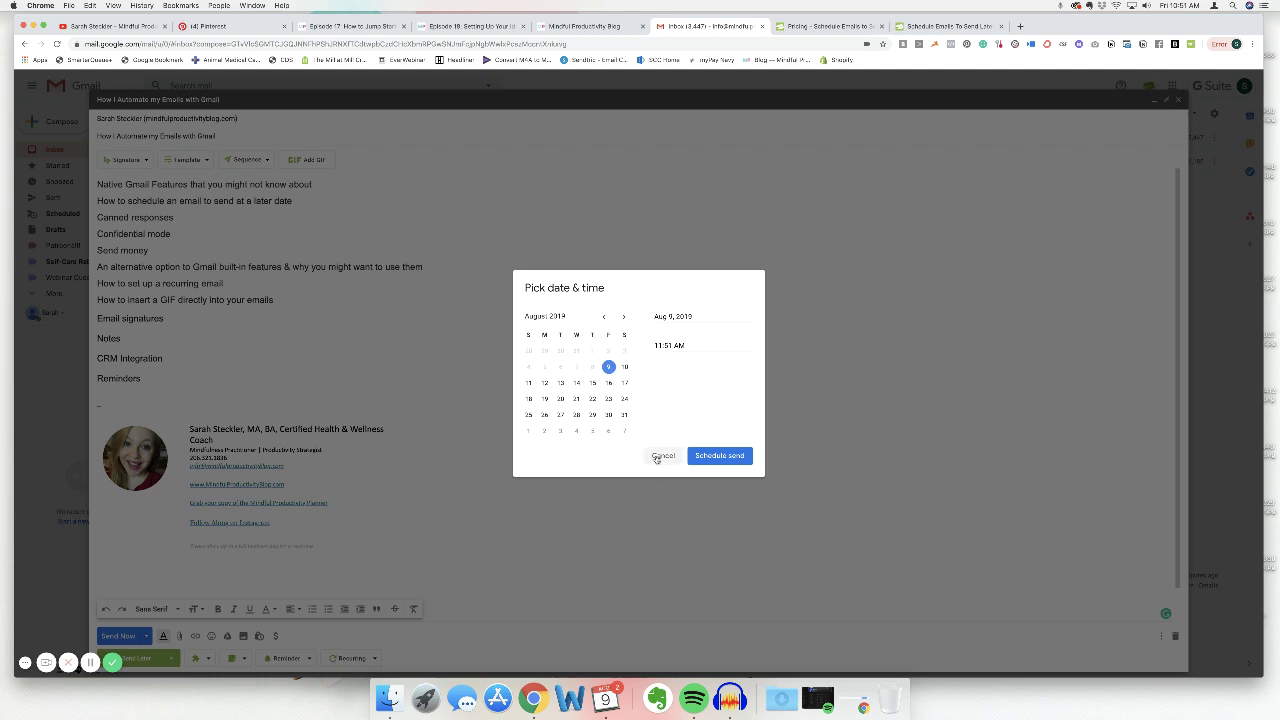
{"action": "left_click", "coordinate": [660, 456]}
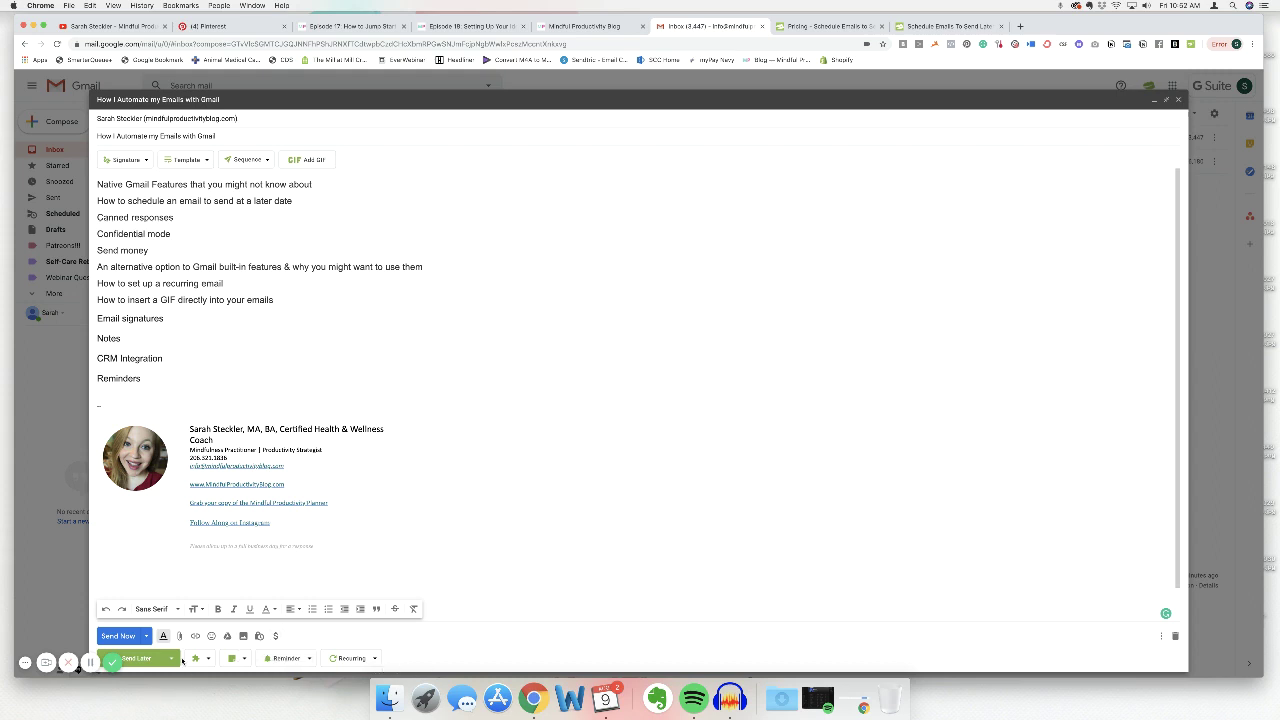
Choose Send Later 'At a specific time' and look through its date, time and time-zone lists.
{"action": "left_click", "coordinate": [173, 662]}
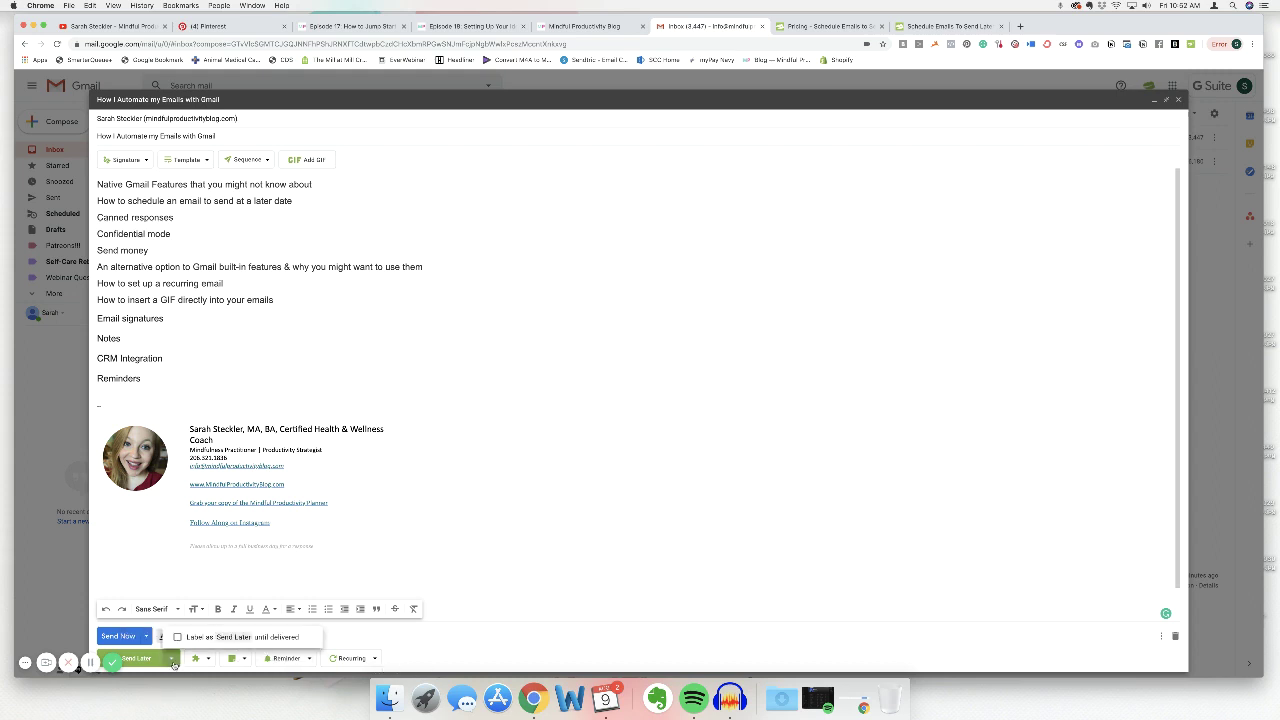
{"action": "left_click", "coordinate": [141, 663]}
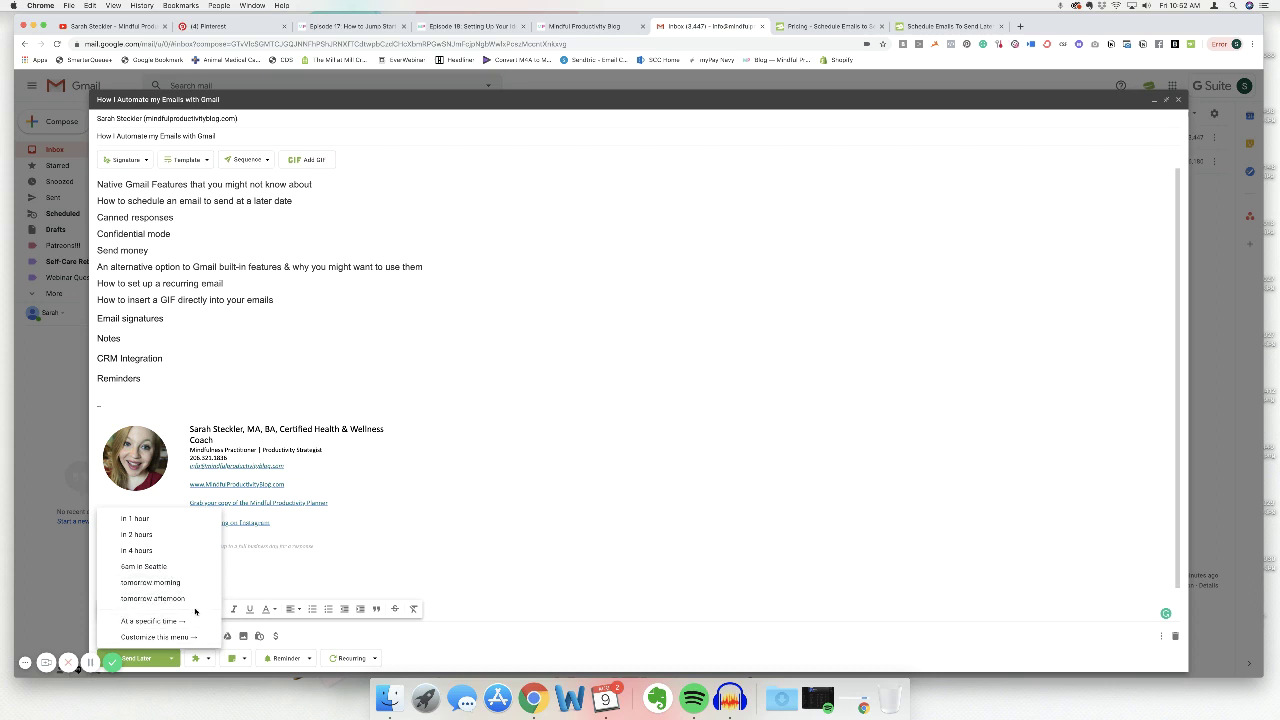
{"action": "left_click", "coordinate": [140, 622]}
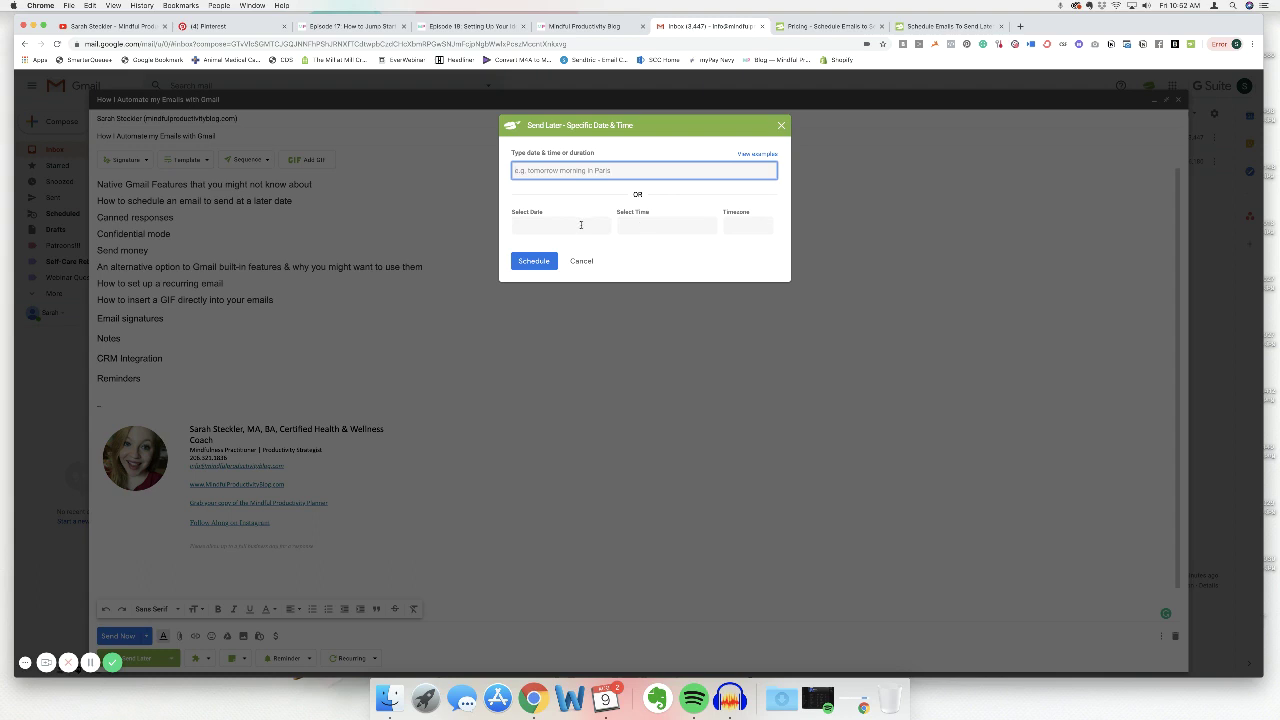
{"action": "left_click", "coordinate": [580, 225]}
{"action": "left_click", "coordinate": [658, 222]}
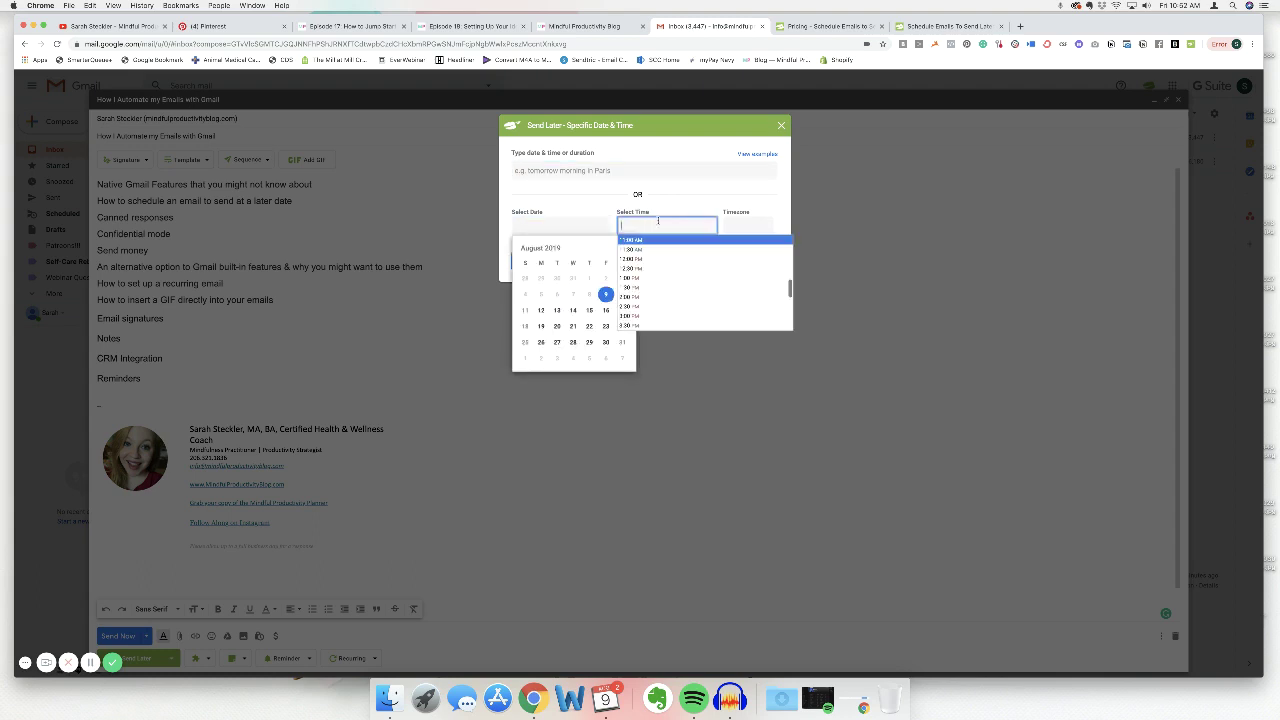
{"action": "left_click", "coordinate": [750, 227]}
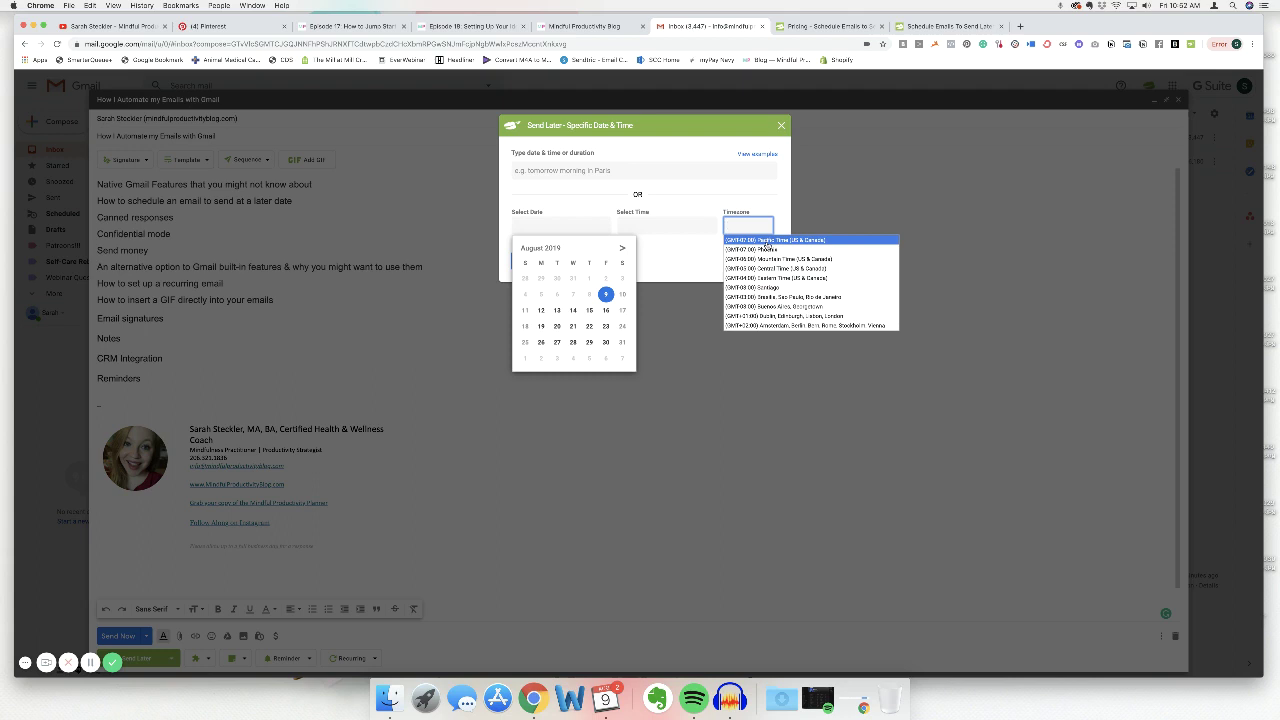
{"action": "left_click", "coordinate": [682, 264]}
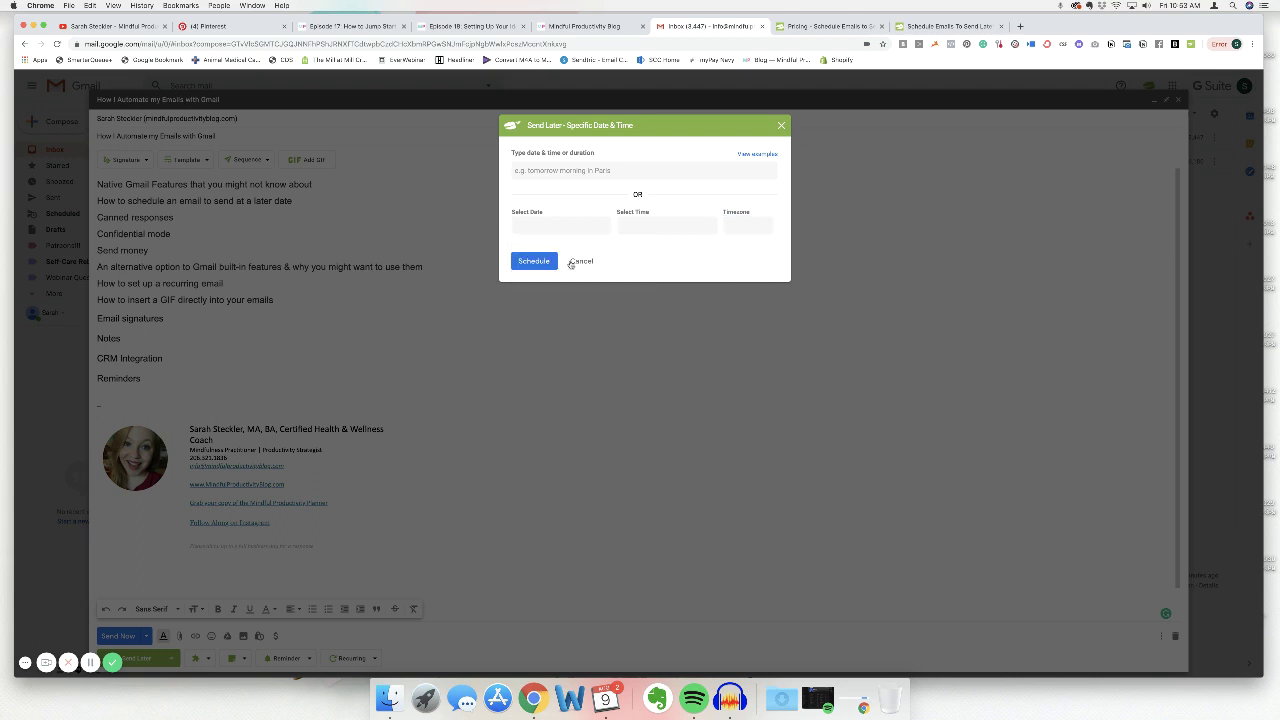
Check the typed date-and-time examples, then close the Send Later window without scheduling.
{"action": "left_click", "coordinate": [758, 154]}
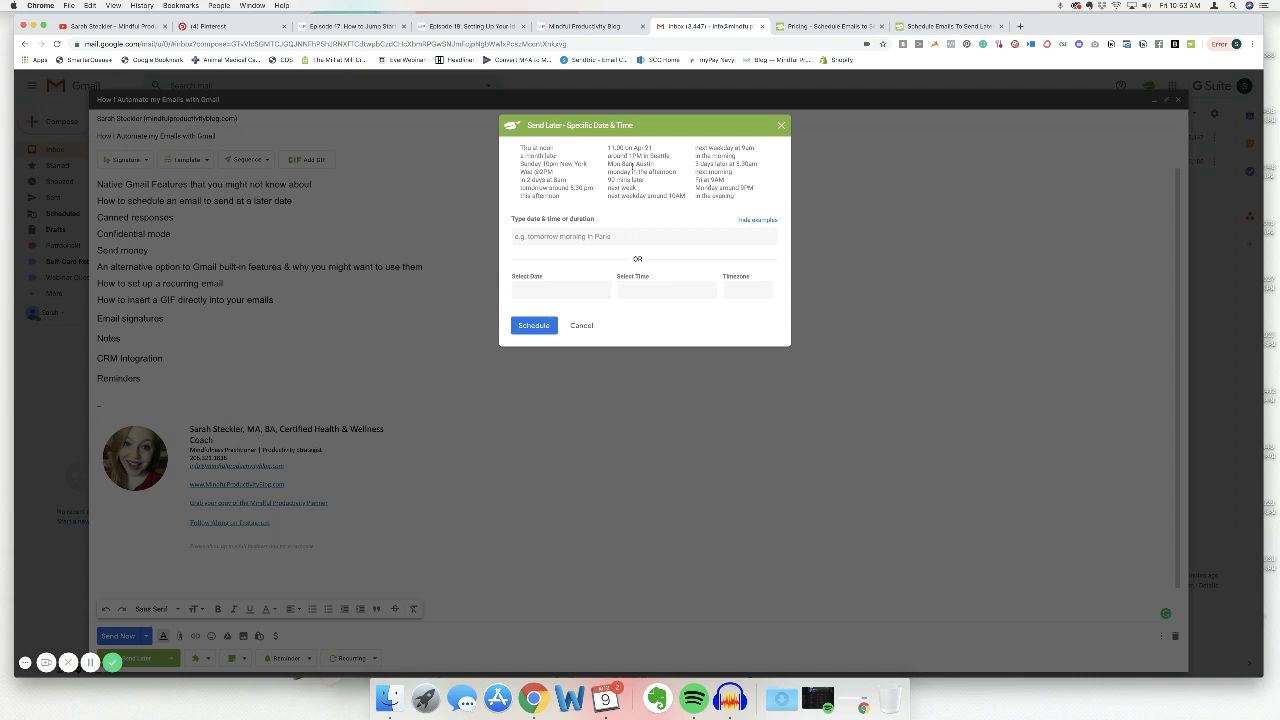
{"action": "left_click", "coordinate": [550, 235]}
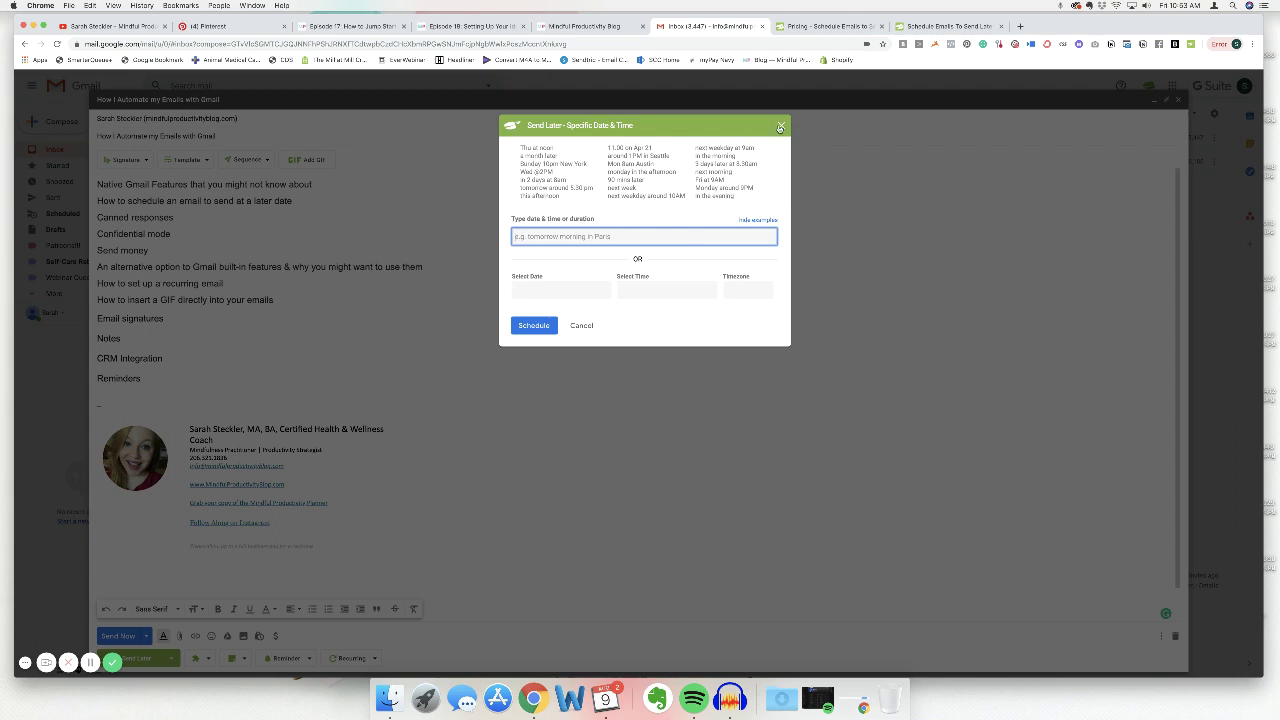
{"action": "left_click", "coordinate": [781, 127]}
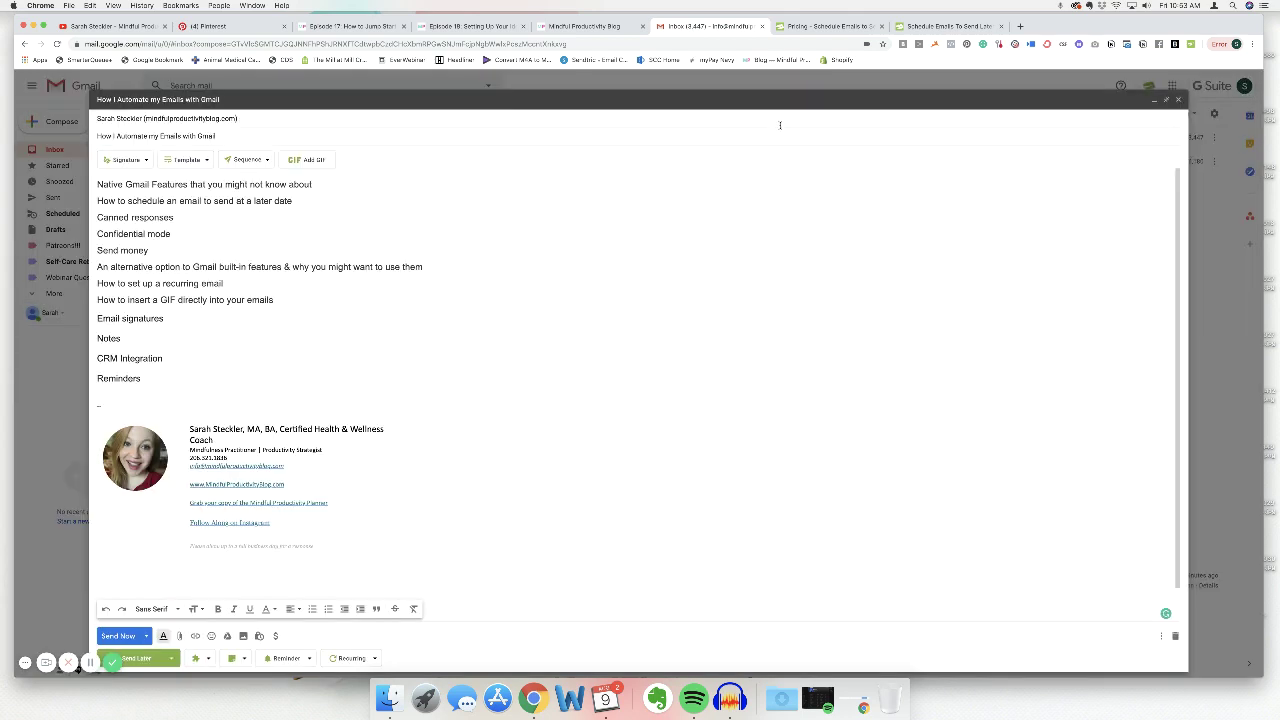
Add two blank lines below Reminders in the draft body.
{"action": "left_click", "coordinate": [1161, 637]}
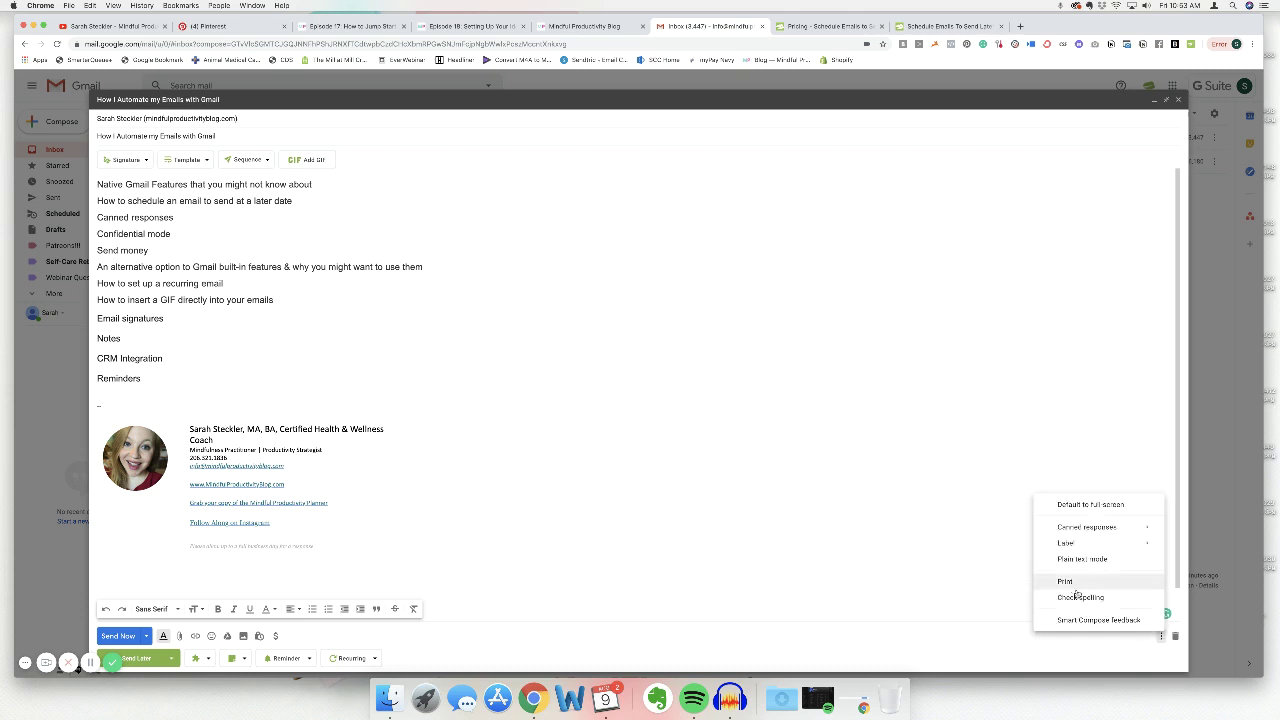
{"action": "mouse_move", "coordinate": [1113, 533]}
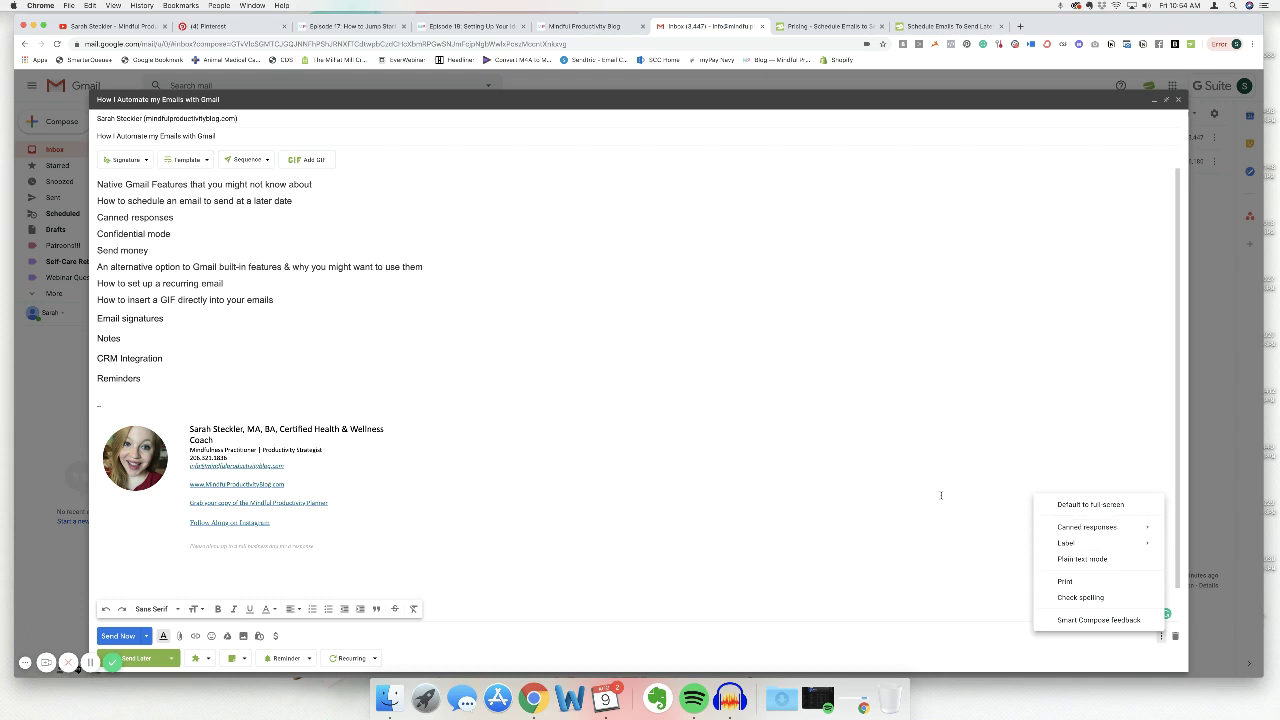
{"action": "left_click", "coordinate": [175, 375]}
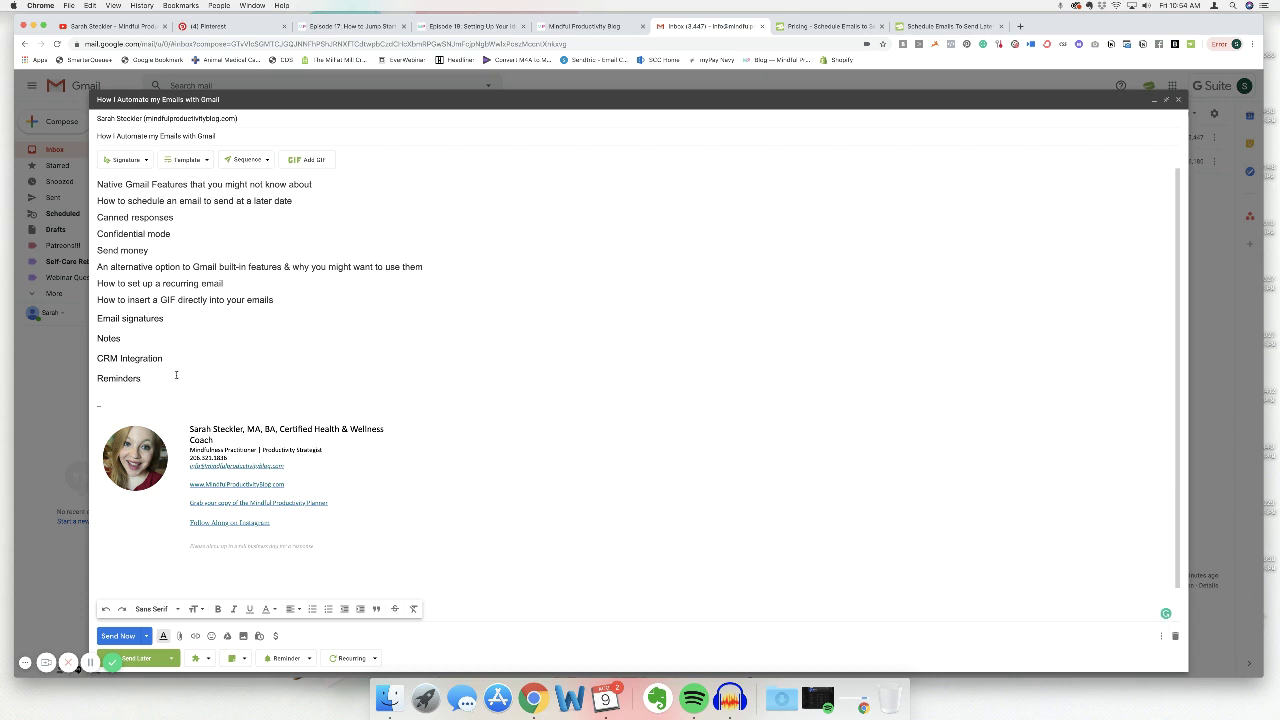
{"action": "key", "text": "Return"}
{"action": "key", "text": "Return"}
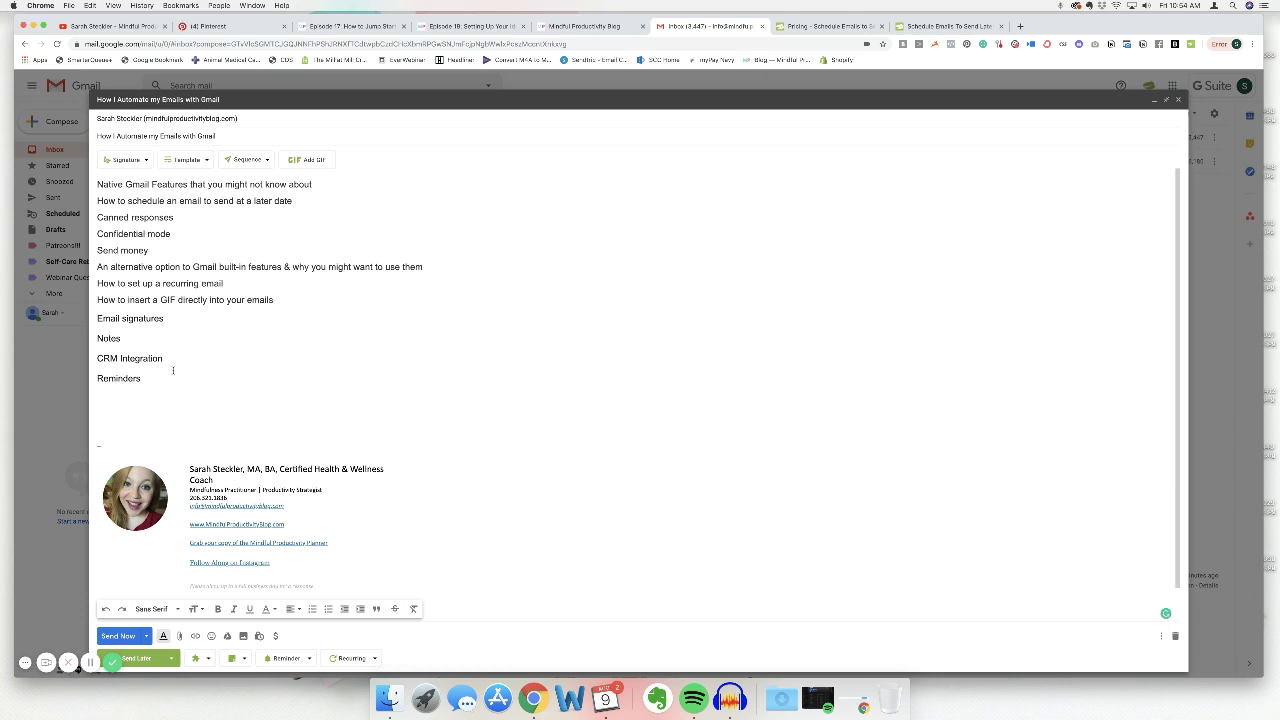
Insert the FSCBS Asked for Discount canned response, delete its text, and reopen Canned responses.
{"action": "left_click", "coordinate": [1161, 637]}
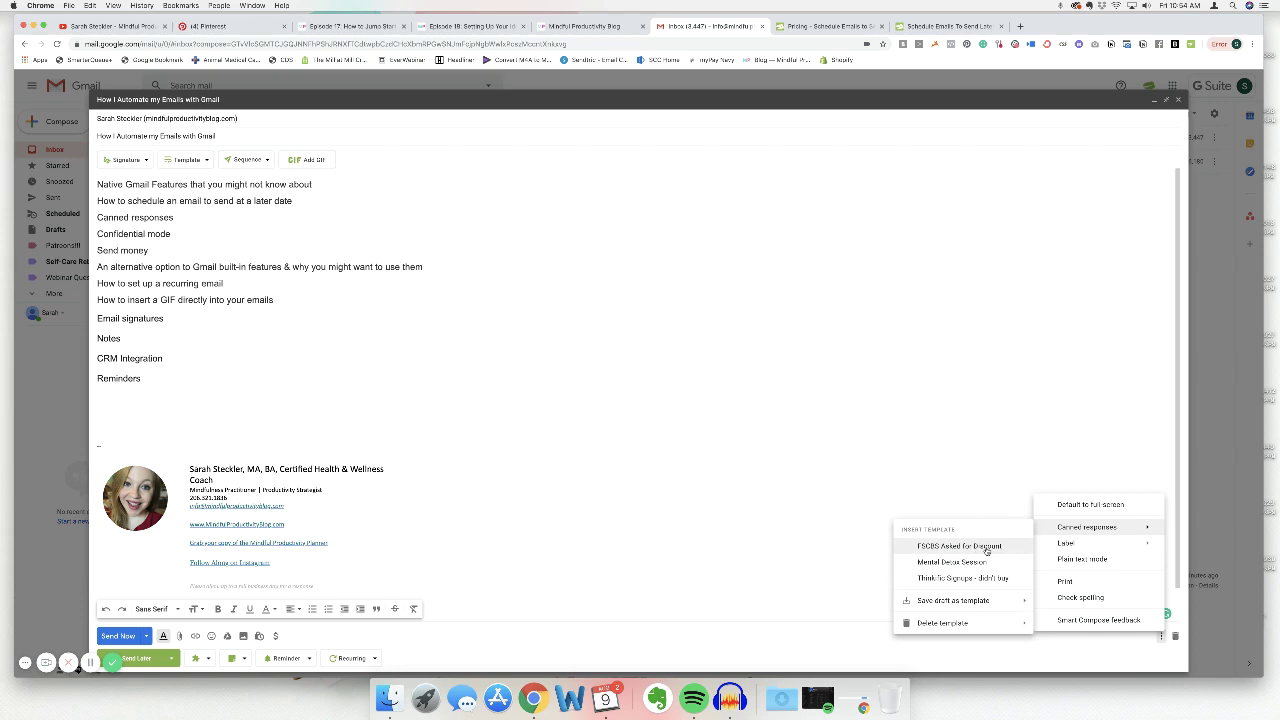
{"action": "left_click", "coordinate": [1005, 547]}
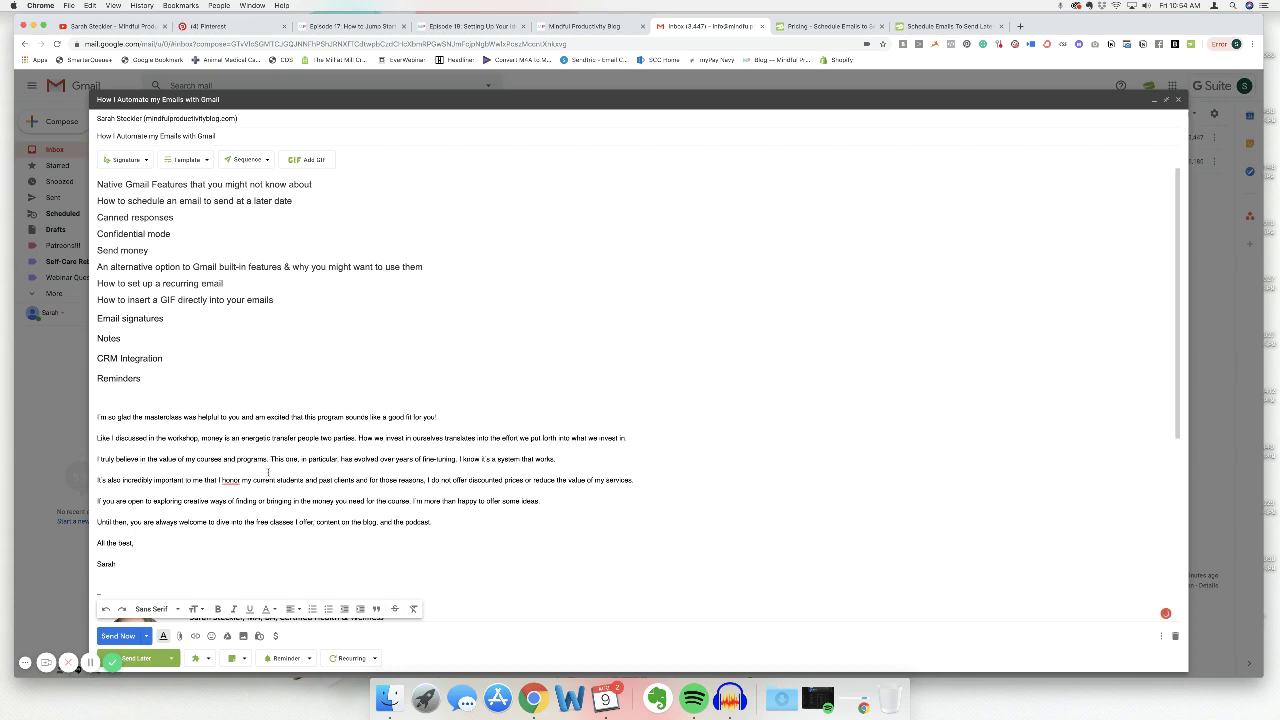
{"action": "scroll", "coordinate": [225, 452], "scroll_direction": "down", "scroll_amount": 2}
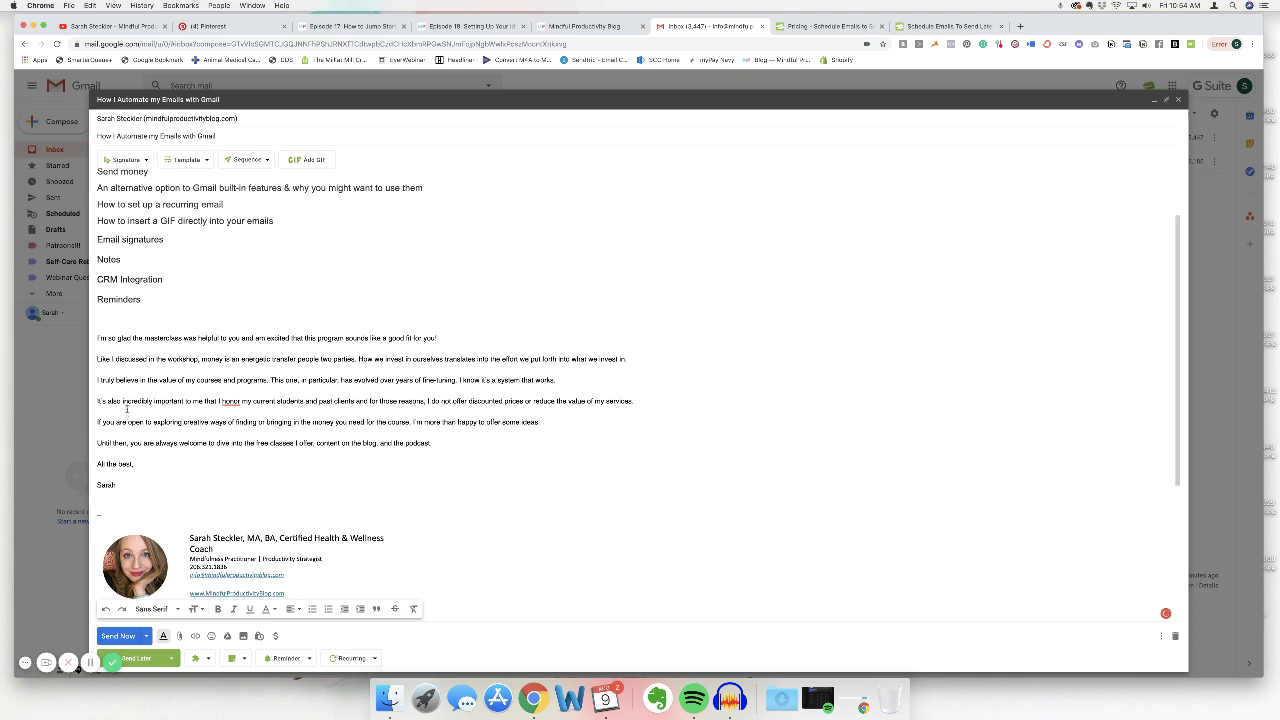
{"action": "left_click_drag", "start_coordinate": [142, 487], "coordinate": [82, 335]}
{"action": "key", "text": "BackSpace"}
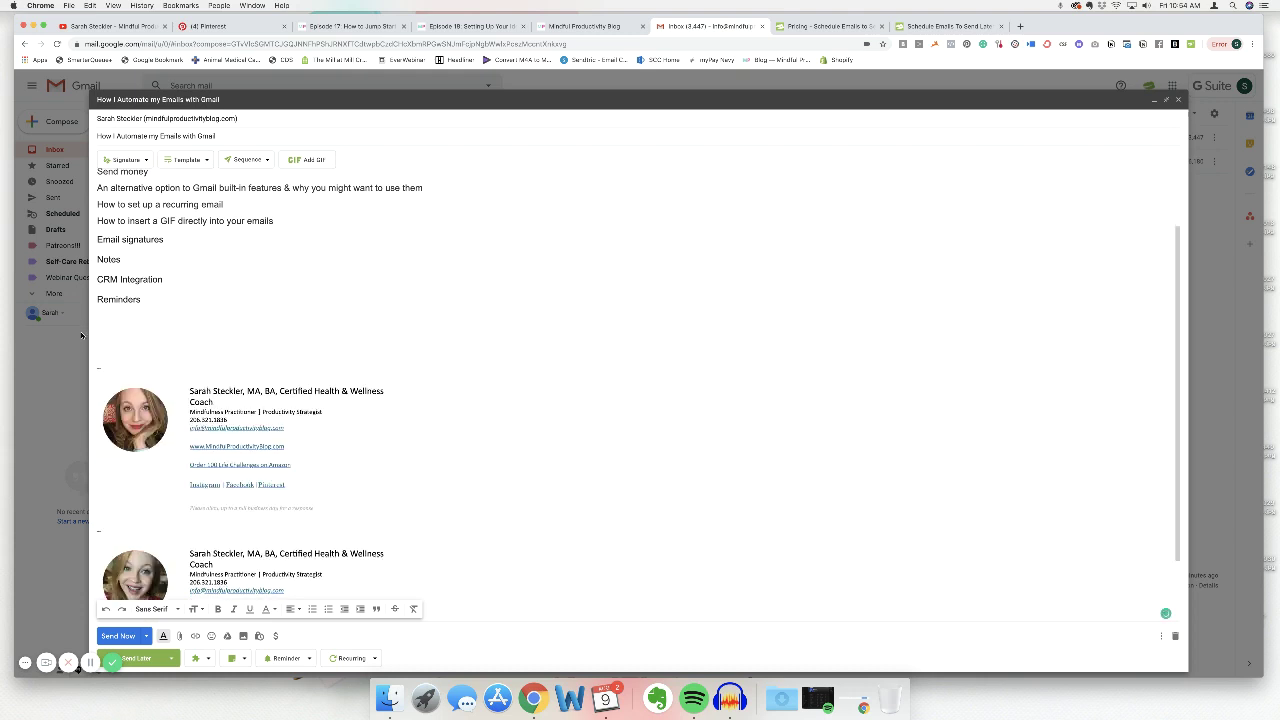
{"action": "key", "text": "BackSpace"}
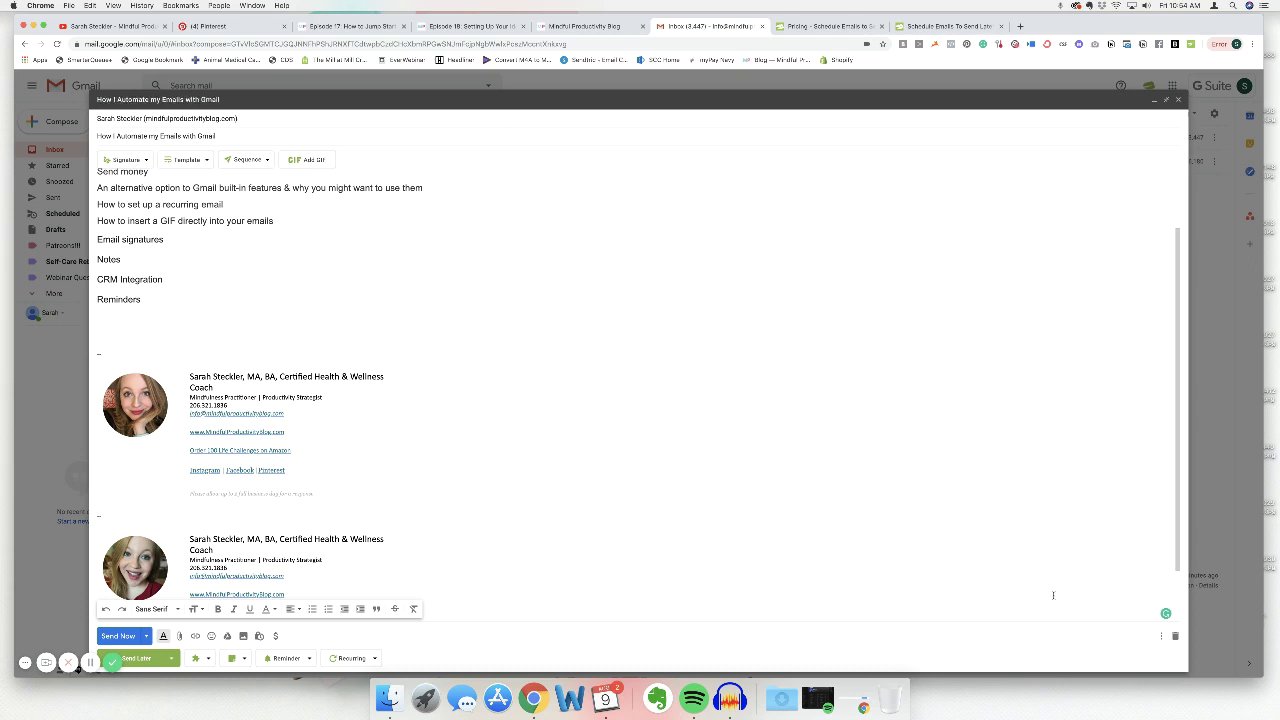
{"action": "left_click", "coordinate": [1161, 636]}
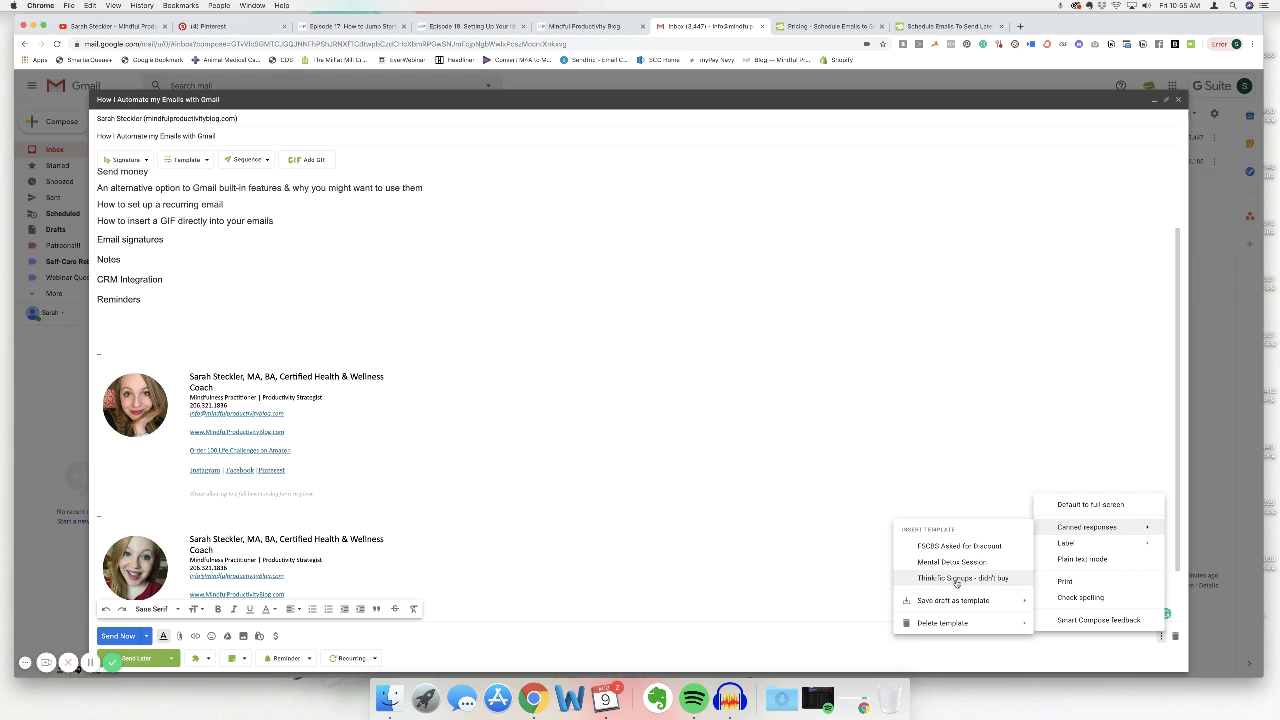
Insert the 'Thinkific Signups - didn't buy' template, then delete its greeting, hub image and sign-off.
{"action": "left_click", "coordinate": [957, 580]}
{"action": "scroll", "coordinate": [325, 316], "scroll_direction": "down", "scroll_amount": 3}
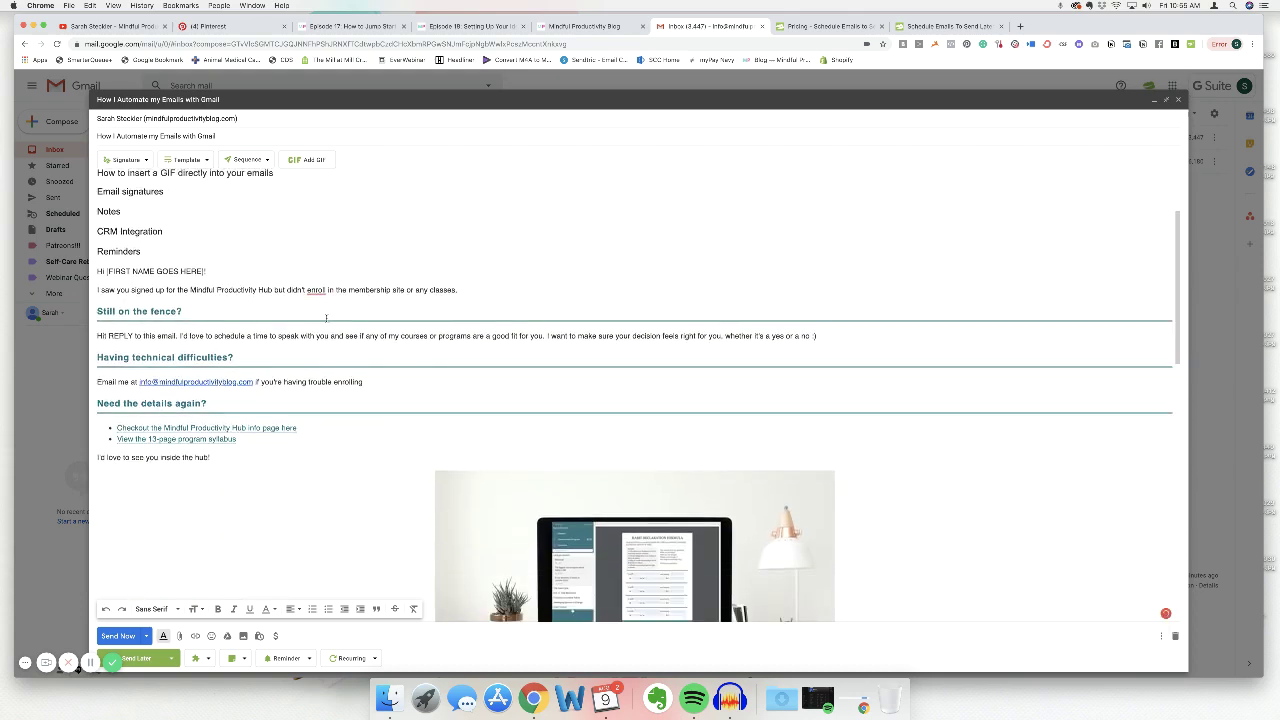
{"action": "scroll", "coordinate": [325, 316], "scroll_direction": "down", "scroll_amount": 5}
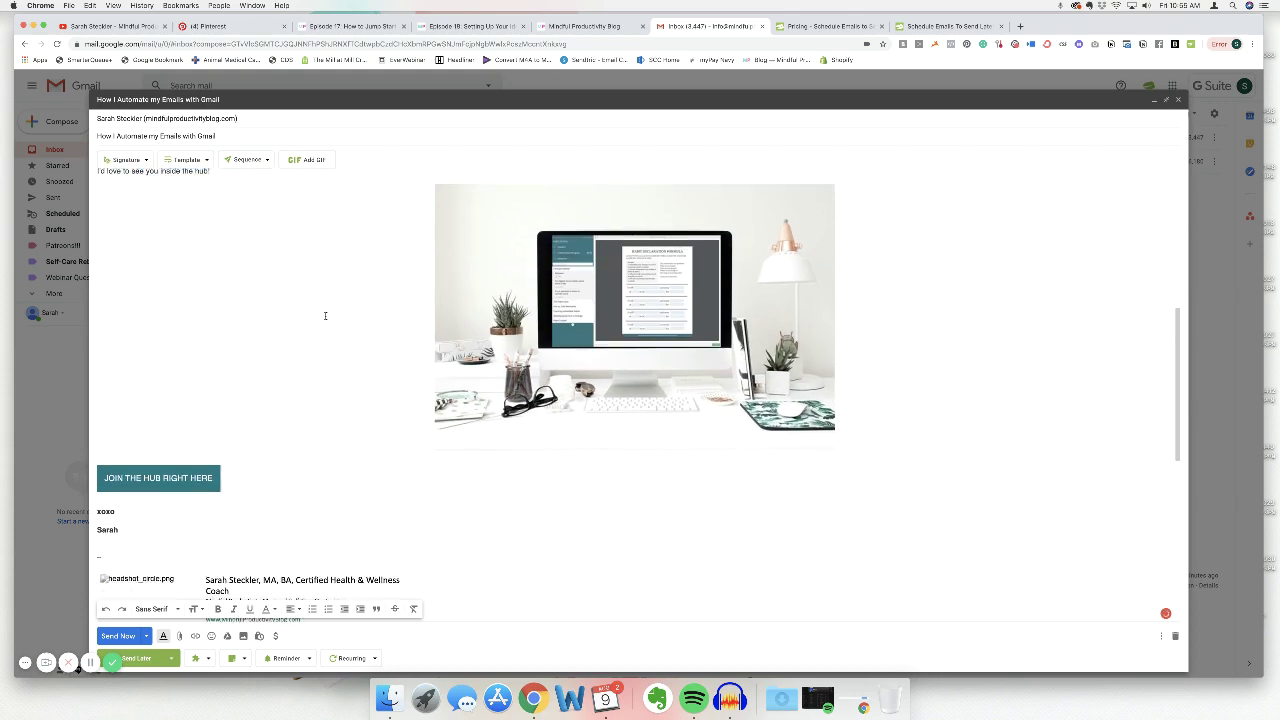
{"action": "scroll", "coordinate": [325, 316], "scroll_direction": "up", "scroll_amount": 5}
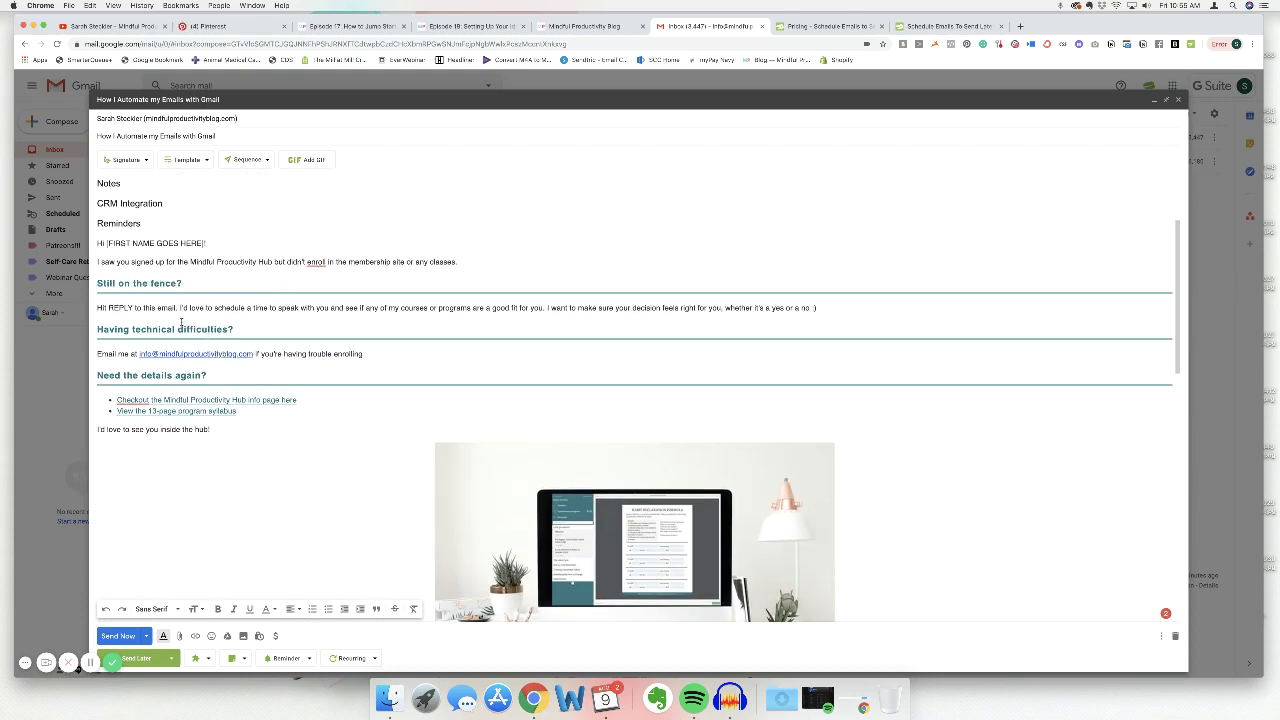
{"action": "scroll", "coordinate": [181, 312], "scroll_direction": "down", "scroll_amount": 3}
{"action": "scroll", "coordinate": [174, 251], "scroll_direction": "down", "scroll_amount": 3}
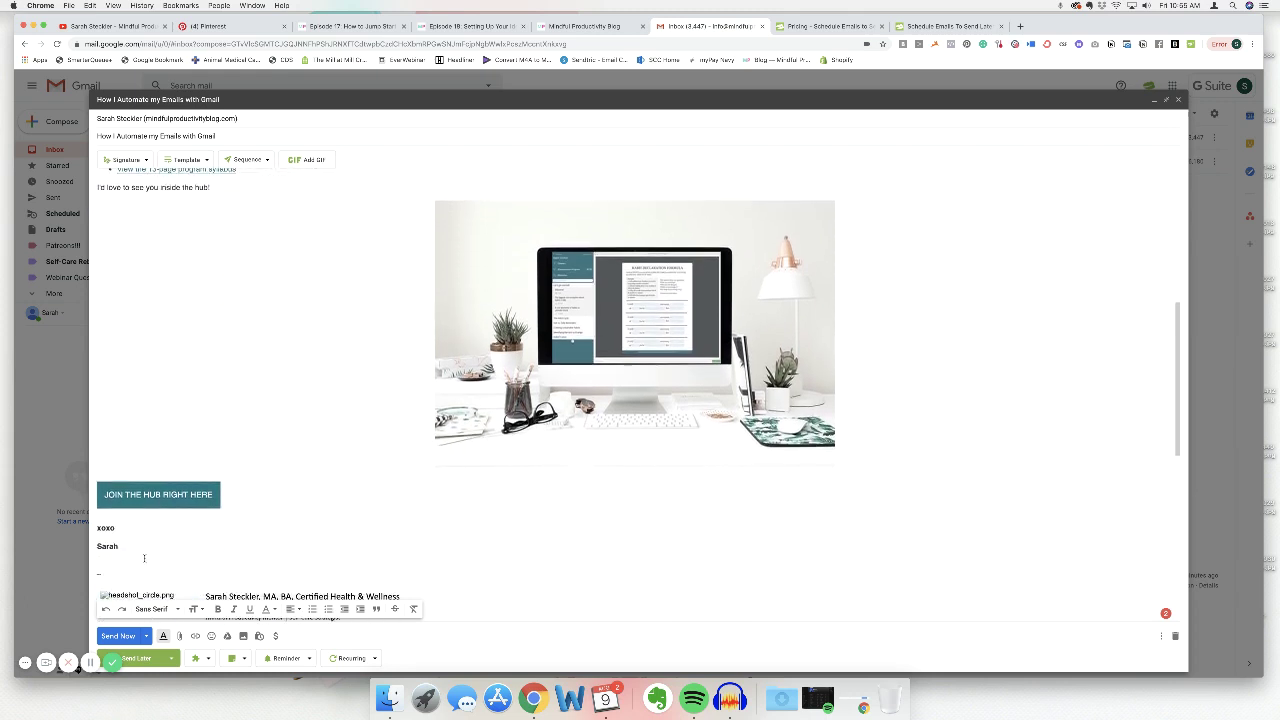
{"action": "left_click_drag", "start_coordinate": [144, 563], "coordinate": [81, 434]}
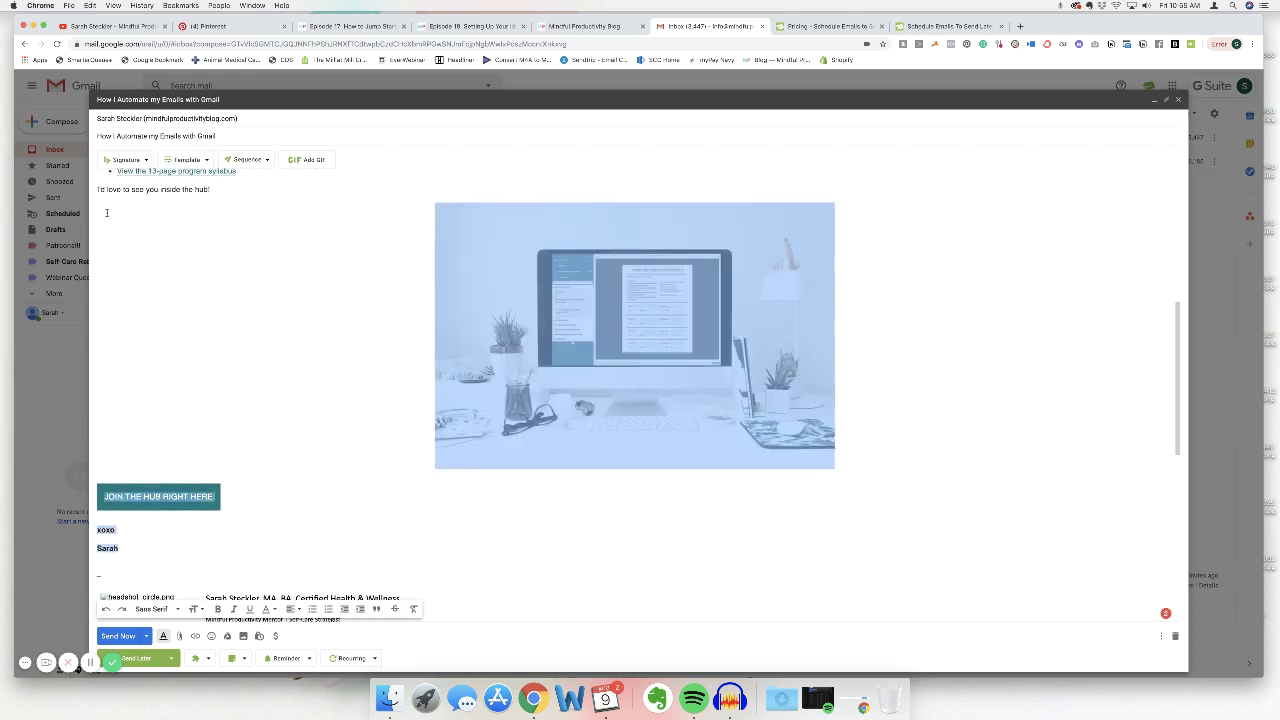
{"action": "left_click_drag", "start_coordinate": [104, 201], "coordinate": [94, 372]}
{"action": "key", "text": "BackSpace"}
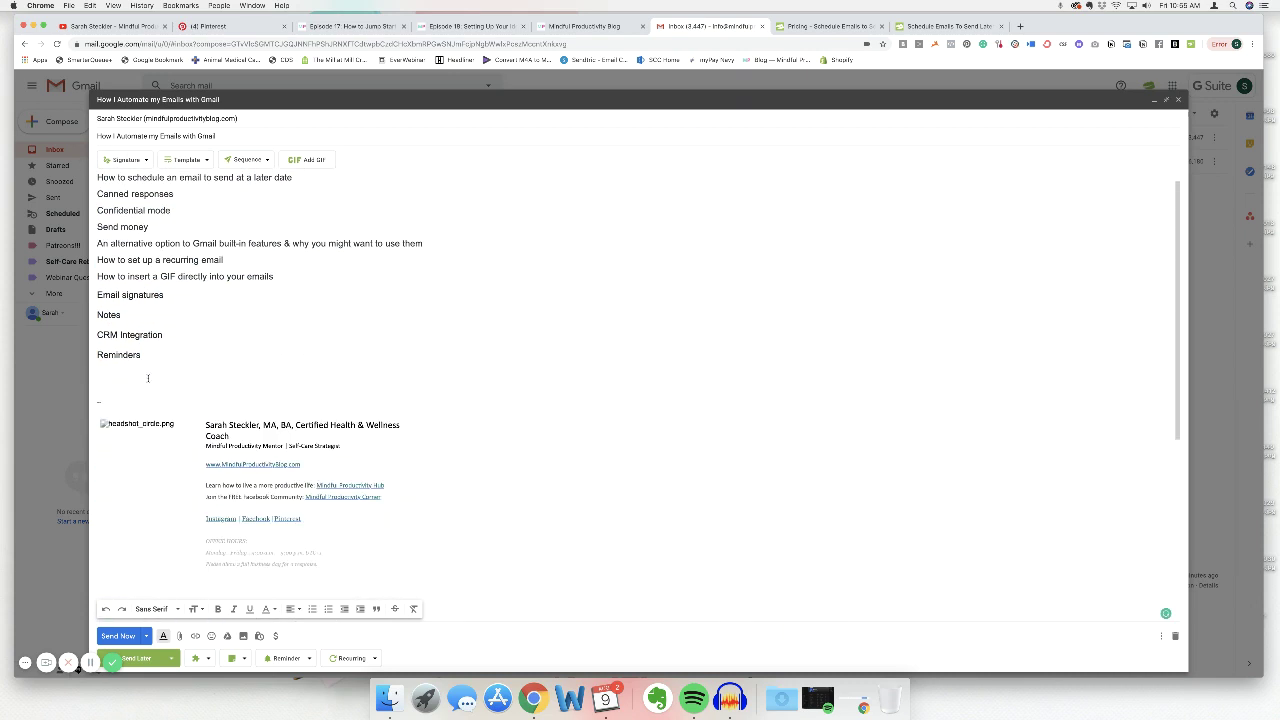
Delete the old text-only signature and the duplicate signature, keeping one photo signature.
{"action": "left_click_drag", "start_coordinate": [320, 566], "coordinate": [99, 383]}
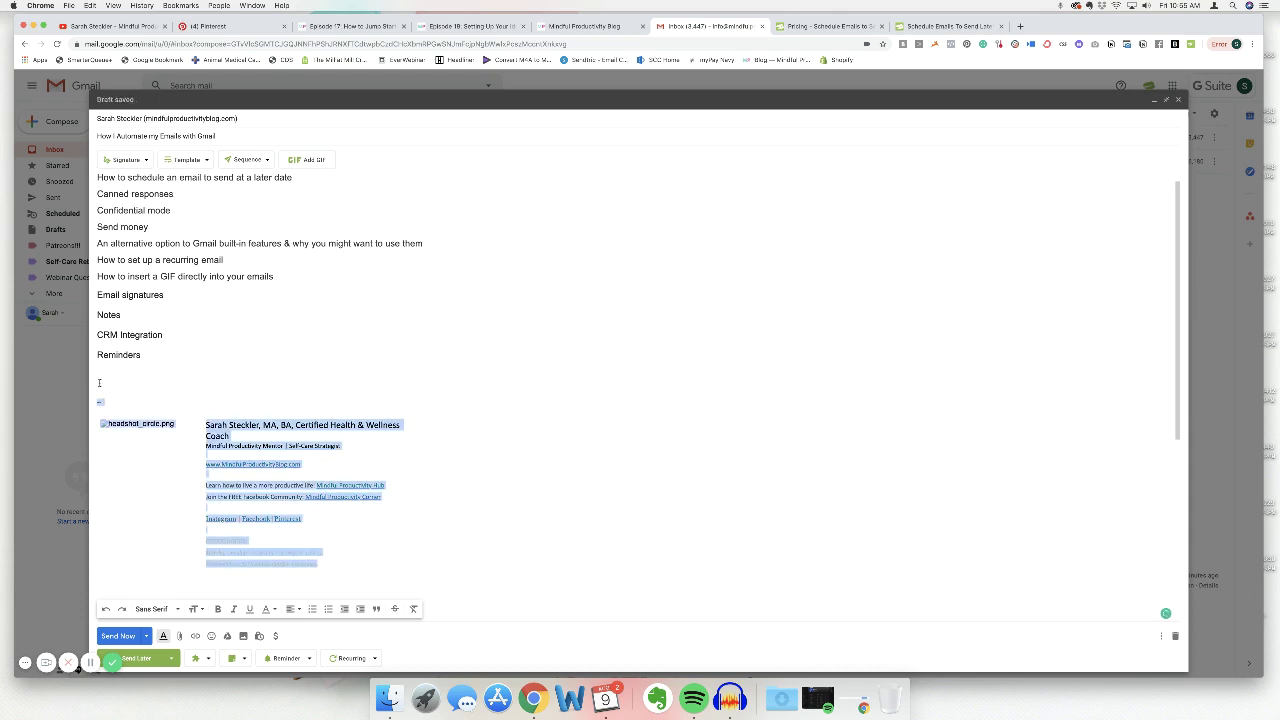
{"action": "key", "text": "BackSpace"}
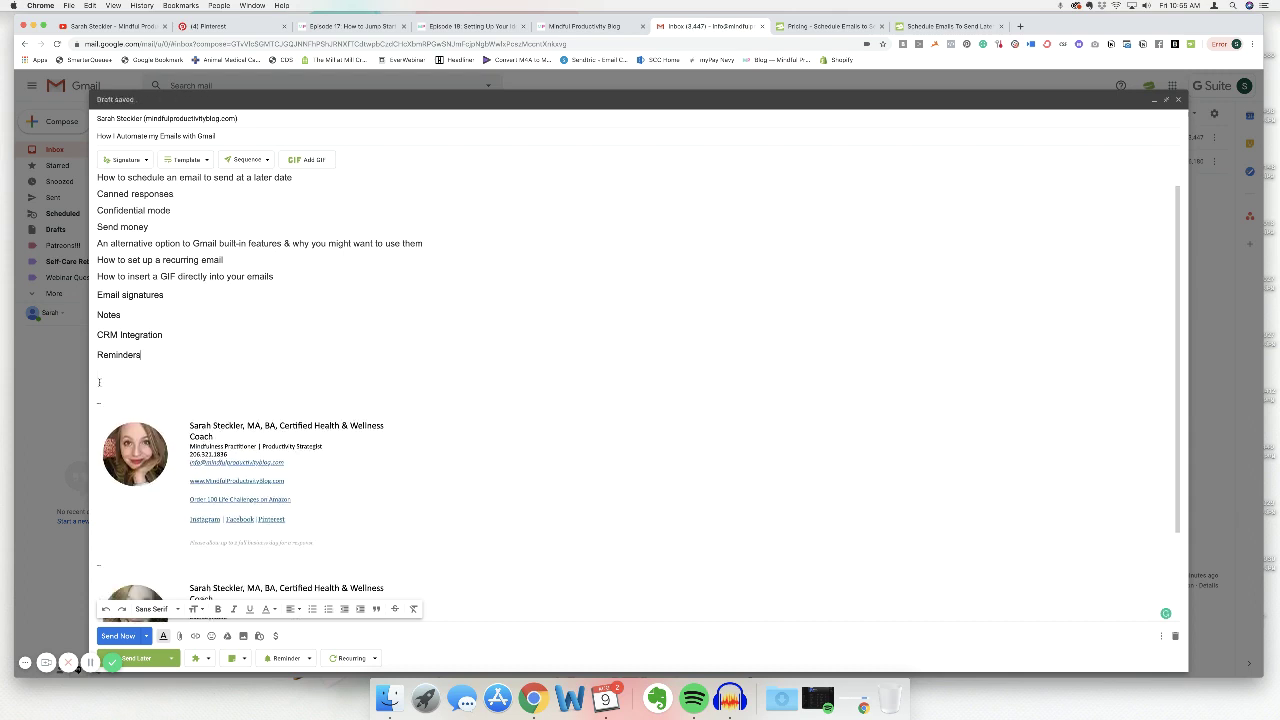
{"action": "scroll", "coordinate": [265, 485], "scroll_direction": "down", "scroll_amount": 1}
{"action": "mouse_move", "coordinate": [337, 493]}
{"action": "left_mouse_down"}
{"action": "mouse_move", "coordinate": [190, 378]}
{"action": "mouse_move", "coordinate": [111, 379]}
{"action": "mouse_move", "coordinate": [96, 352]}
{"action": "left_mouse_up"}
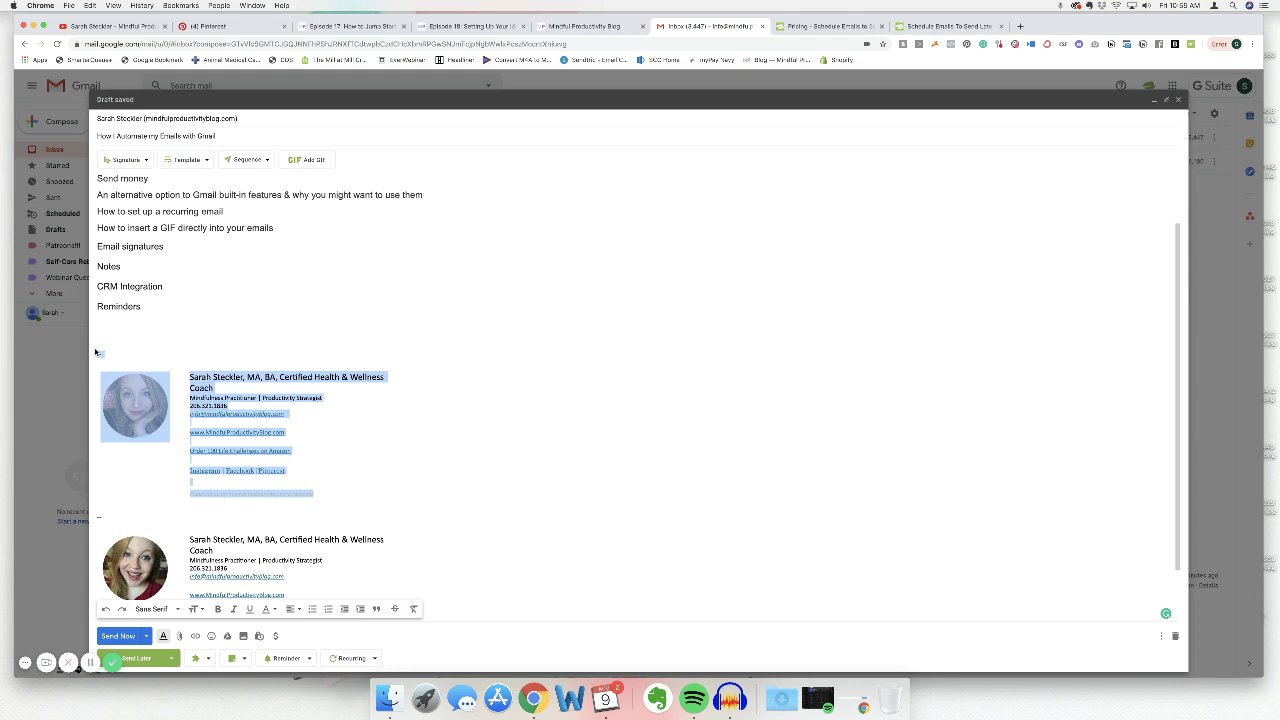
{"action": "key", "text": "BackSpace"}
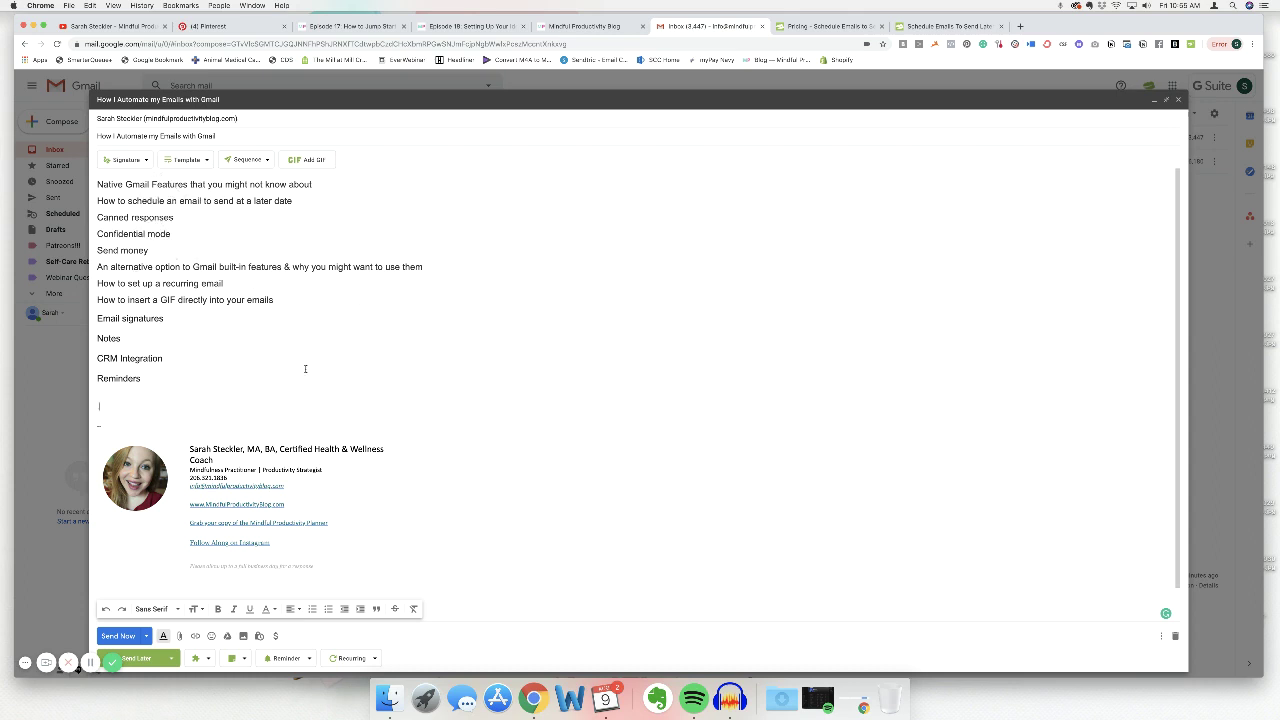
{"action": "left_click", "coordinate": [1161, 636]}
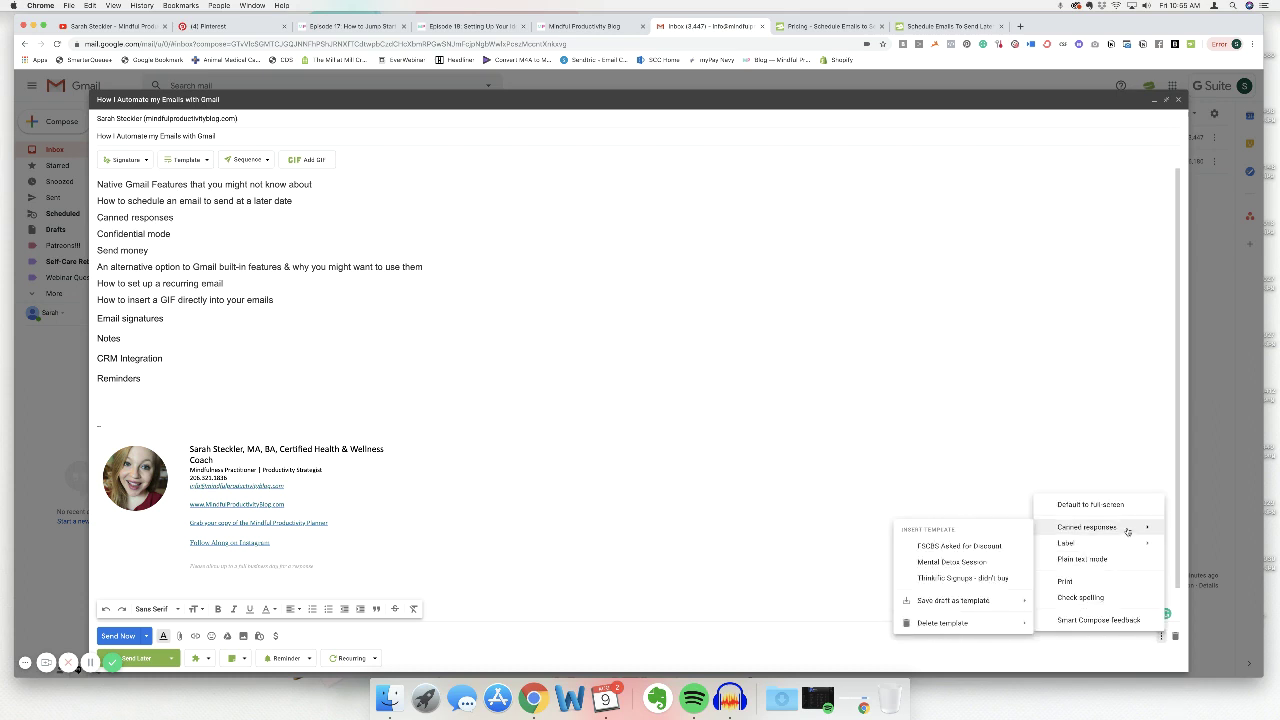
{"action": "mouse_move", "coordinate": [950, 605]}
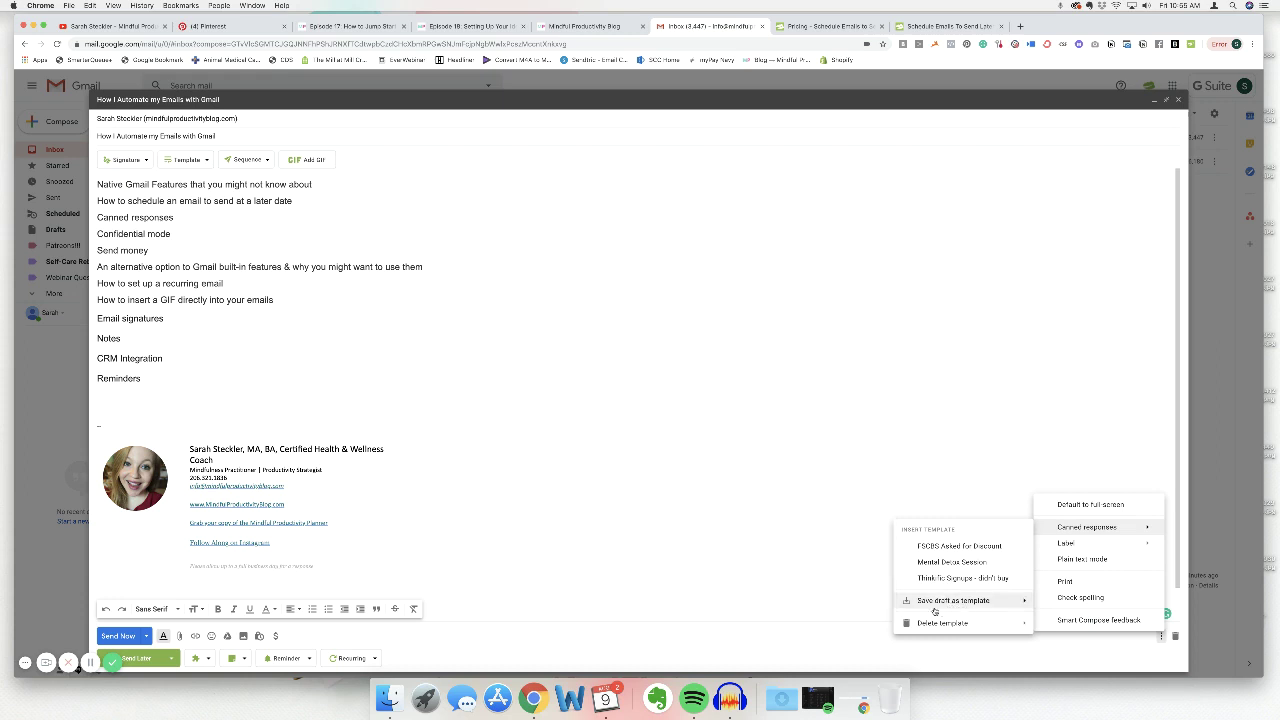
{"action": "left_click", "coordinate": [828, 598]}
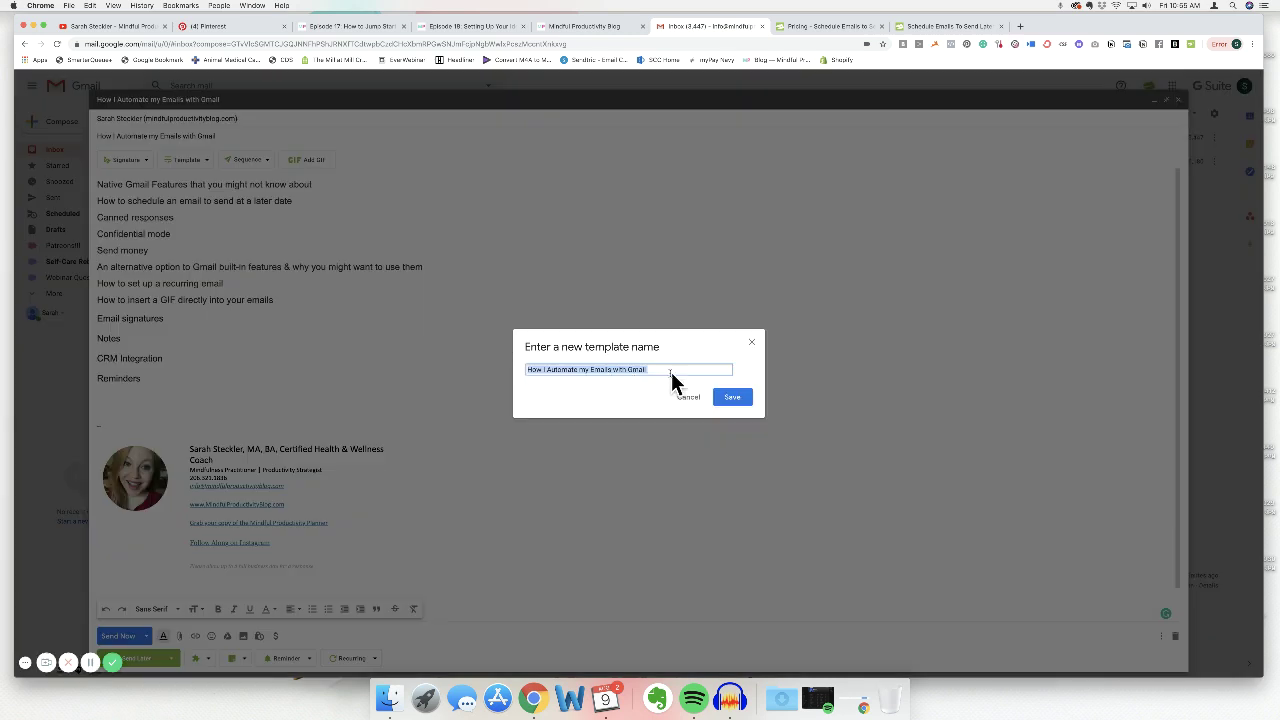
{"action": "left_click", "coordinate": [689, 397]}
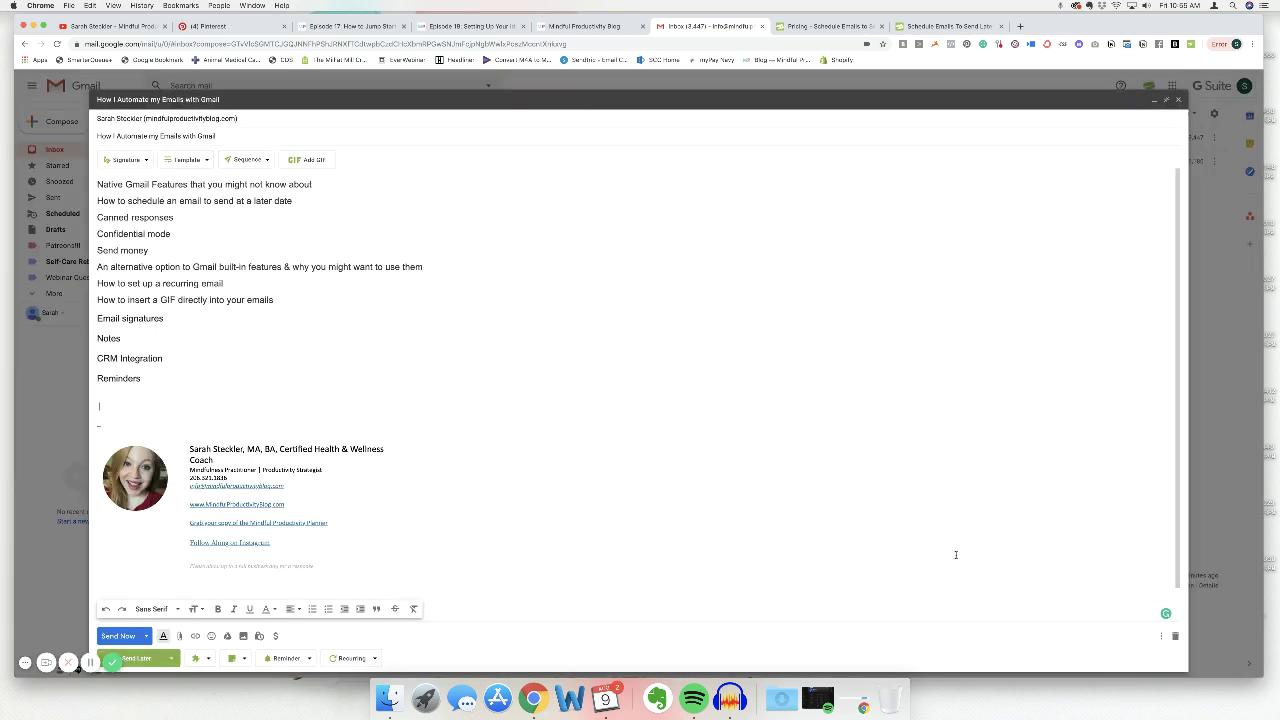
{"action": "left_click", "coordinate": [1161, 636]}
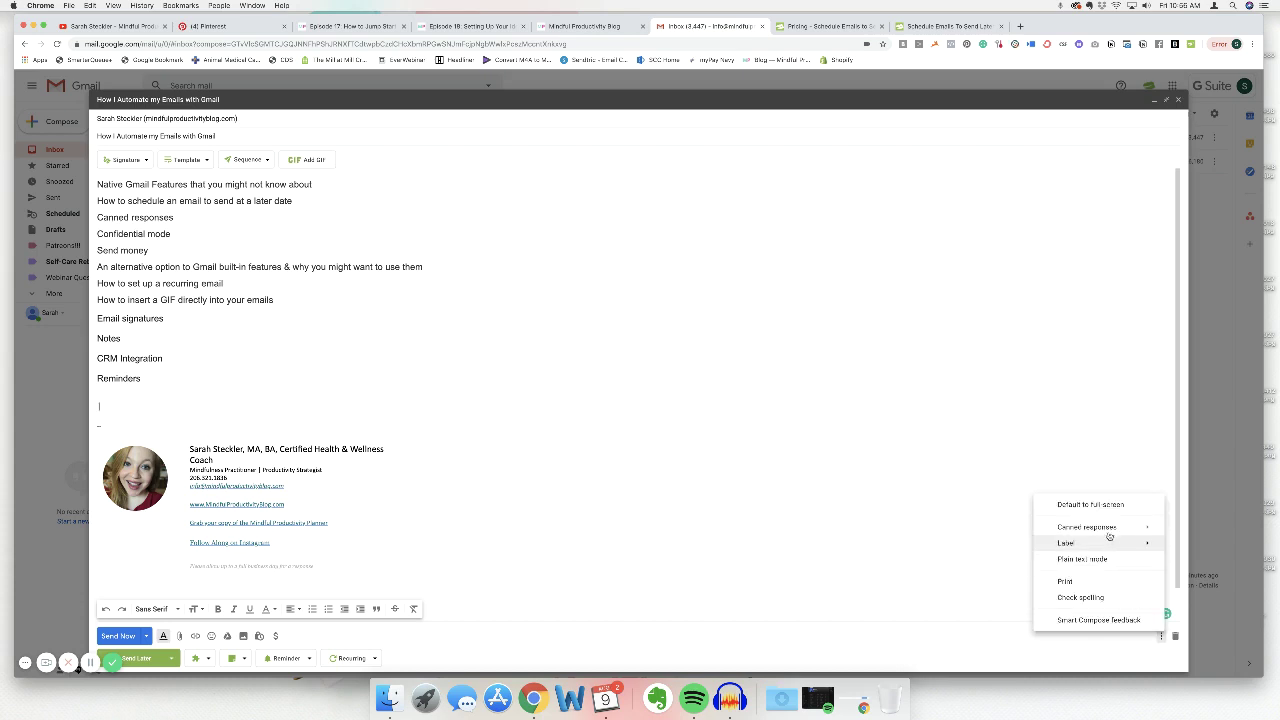
{"action": "mouse_move", "coordinate": [1050, 534]}
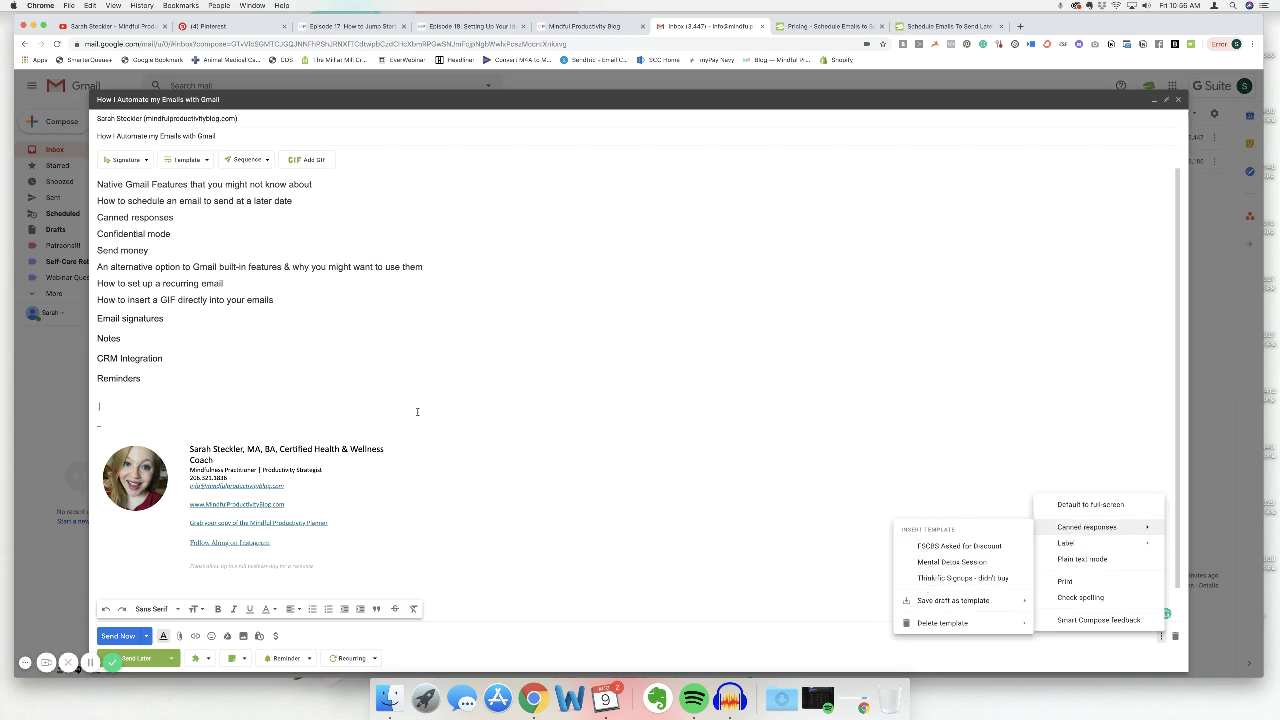
{"action": "left_click", "coordinate": [214, 365]}
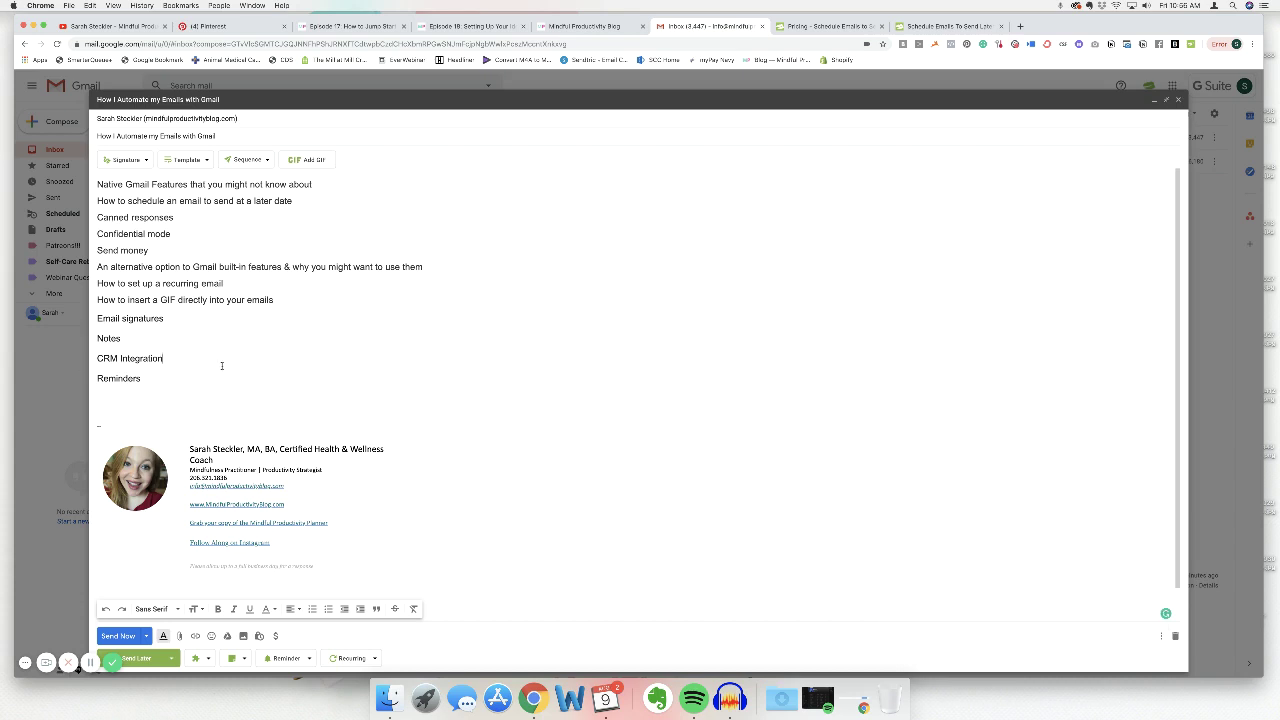
{"action": "left_click", "coordinate": [207, 161]}
{"action": "left_click", "coordinate": [252, 139]}
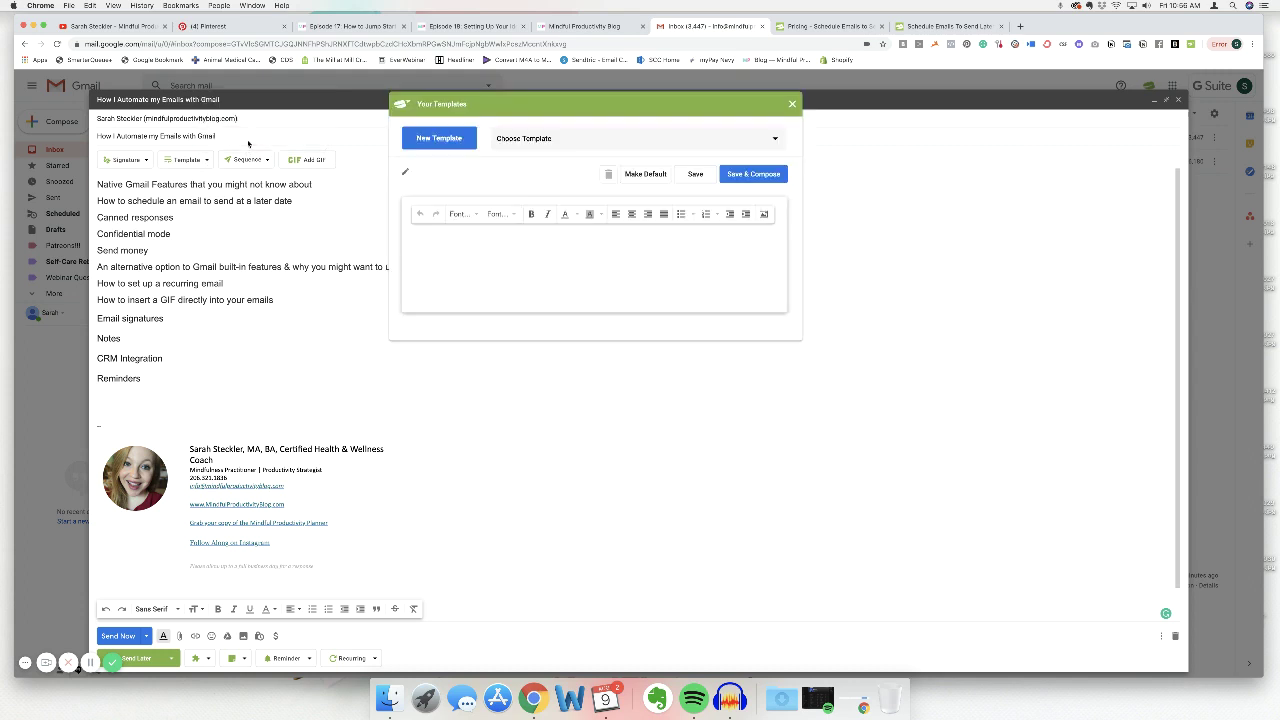
{"action": "scroll", "coordinate": [538, 266], "scroll_direction": "down", "scroll_amount": 5}
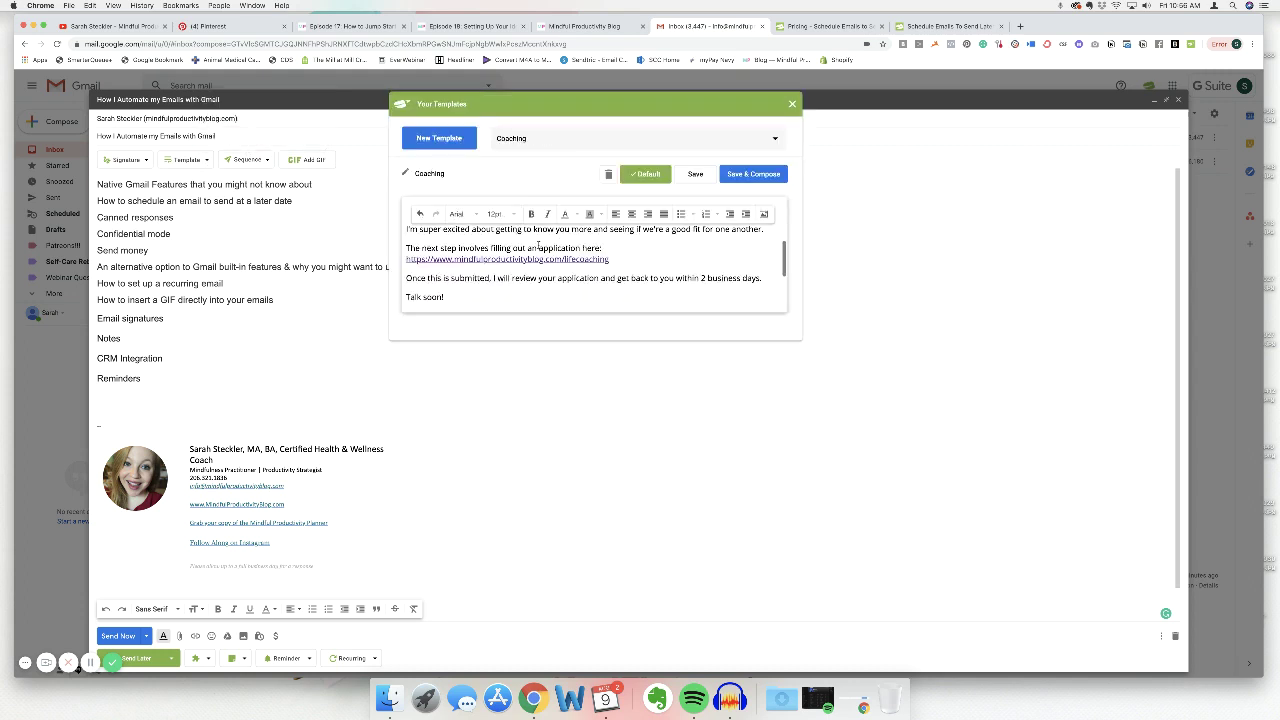
{"action": "scroll", "coordinate": [538, 244], "scroll_direction": "up", "scroll_amount": 5}
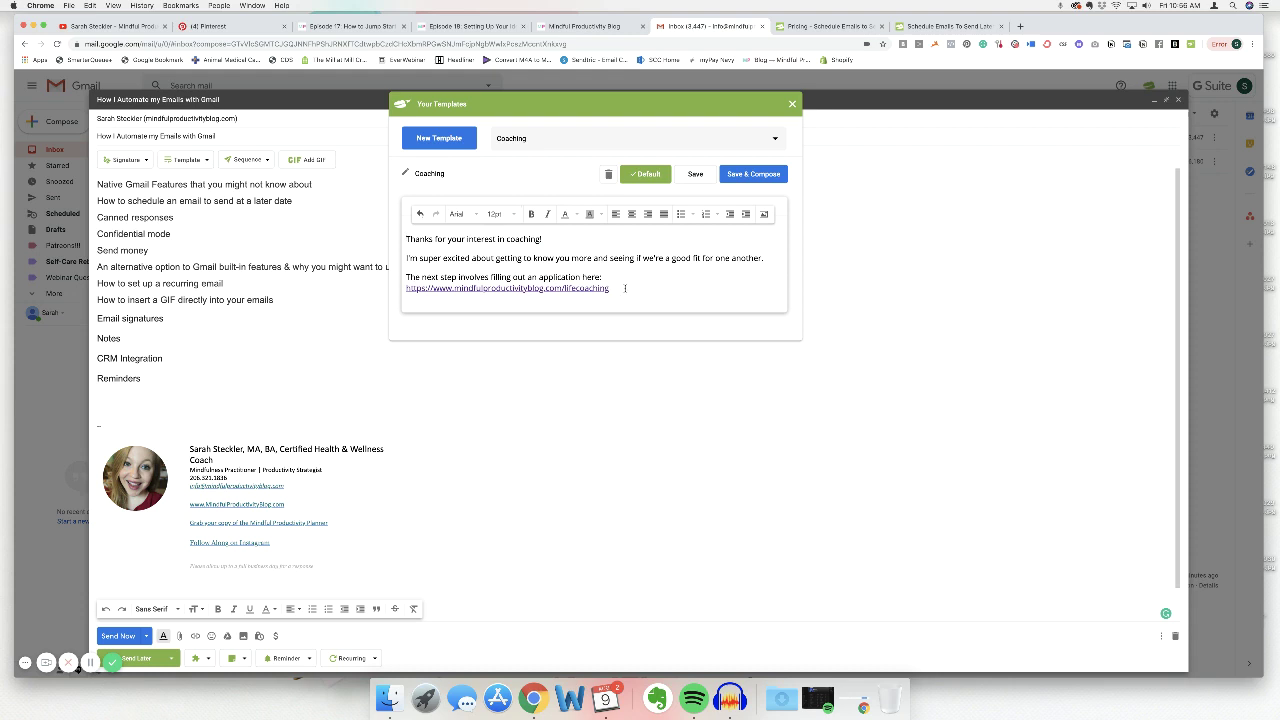
{"action": "left_click_drag", "start_coordinate": [612, 276], "coordinate": [380, 274]}
{"action": "left_click", "coordinate": [641, 286]}
{"action": "key", "text": "Return"}
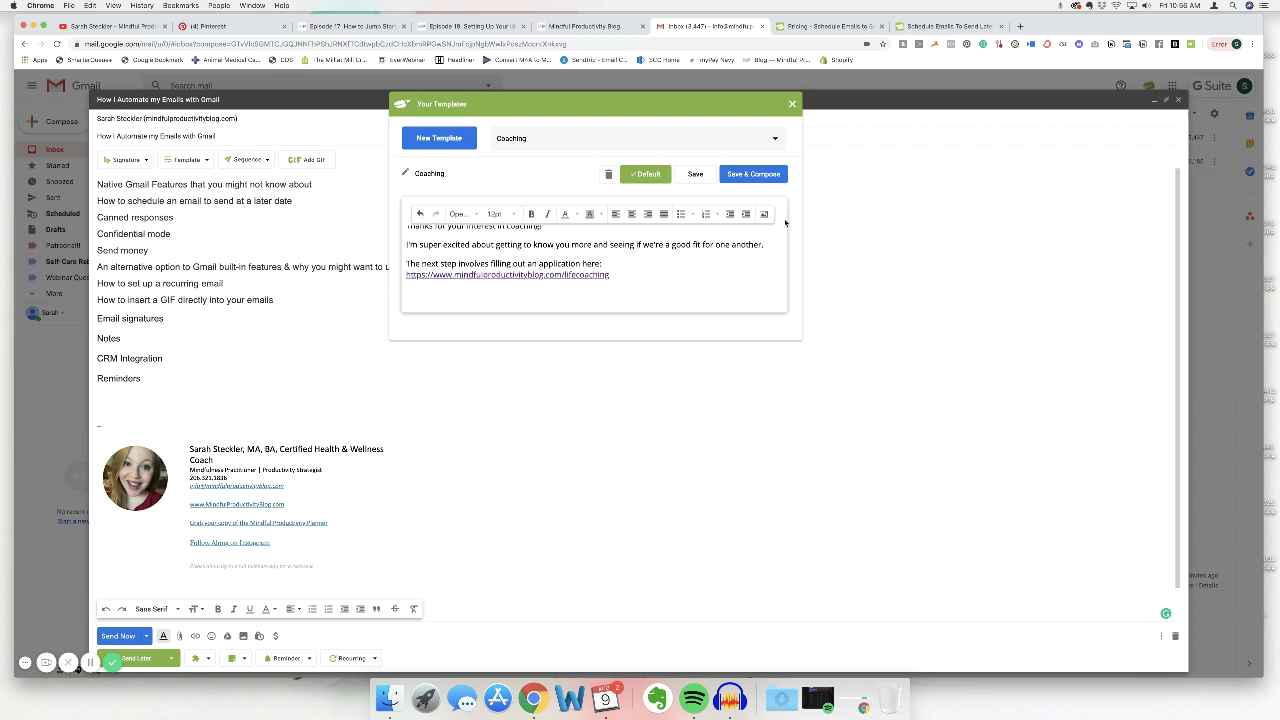
{"action": "left_click", "coordinate": [764, 215]}
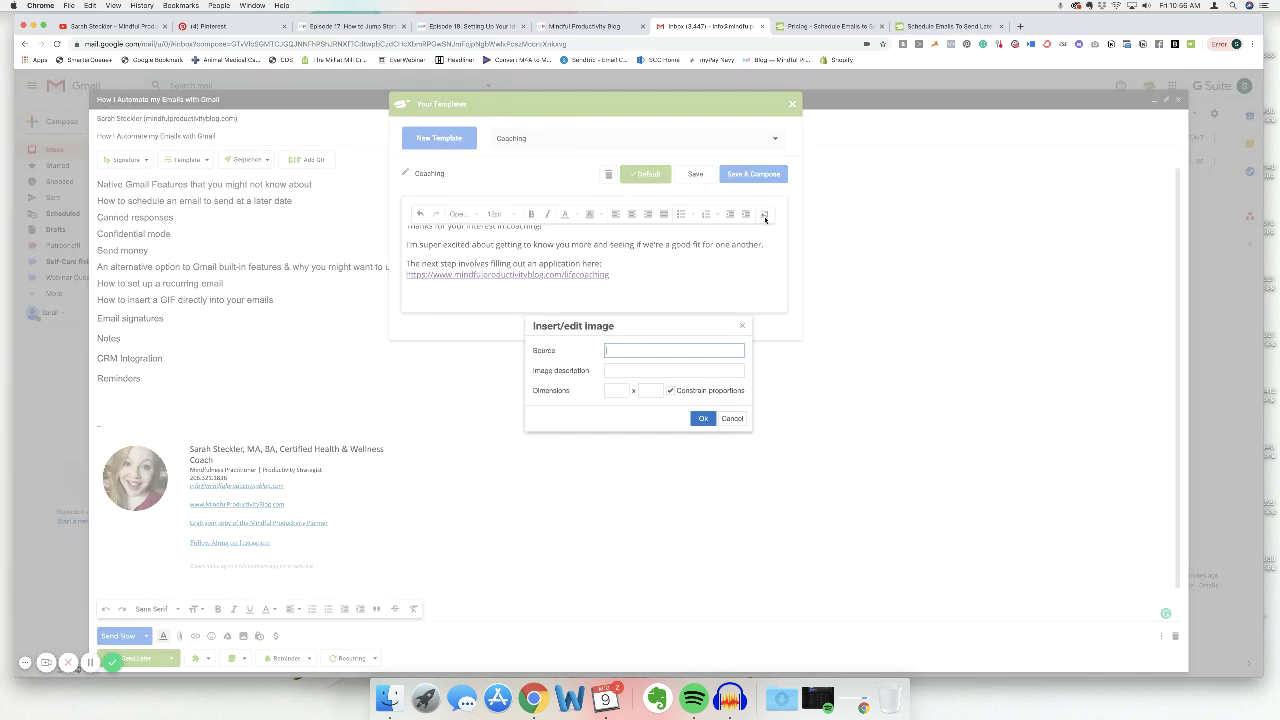
{"action": "left_click", "coordinate": [732, 418]}
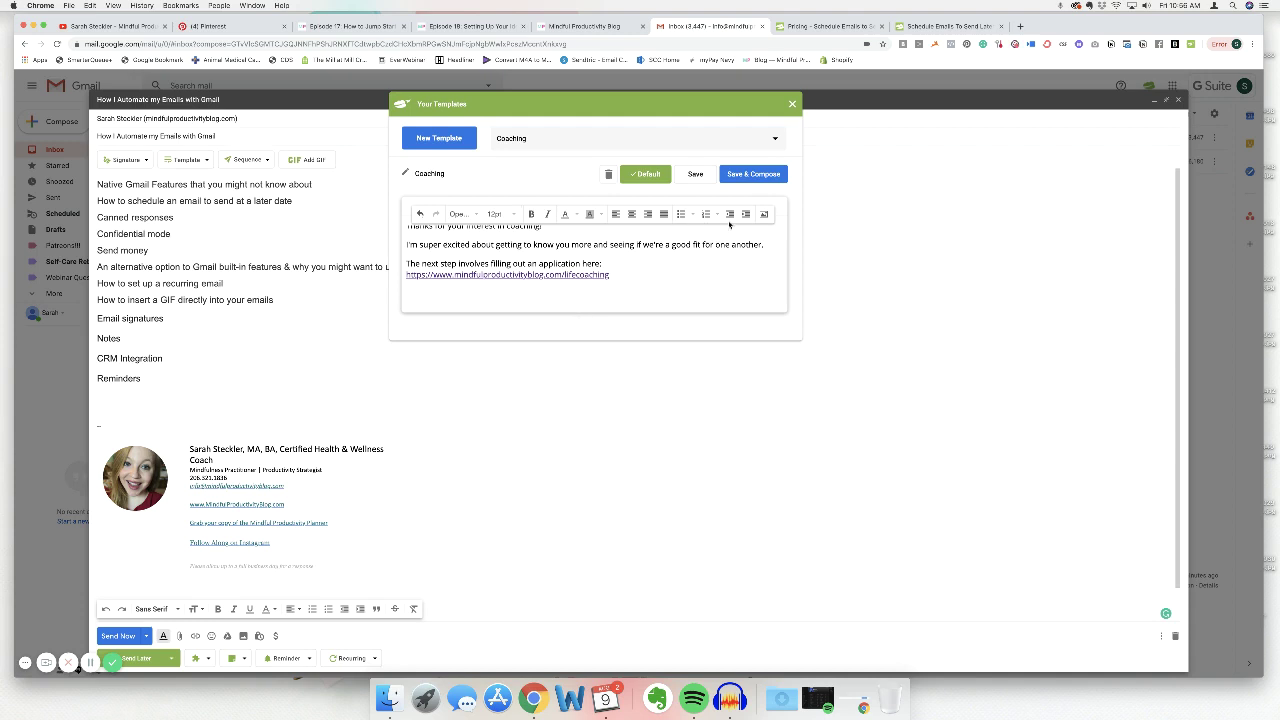
{"action": "scroll", "coordinate": [562, 255], "scroll_direction": "up", "scroll_amount": 2}
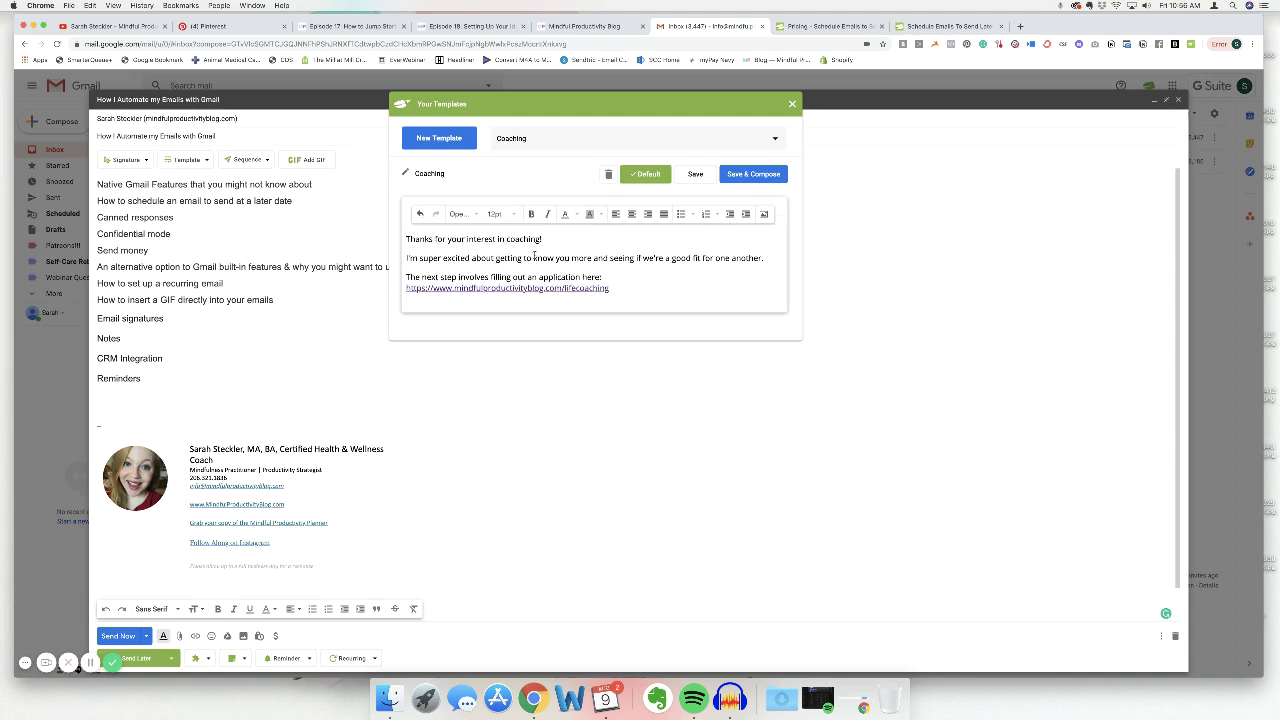
{"action": "type", "text": "Once this is submitted, I will review your application and get back to you within 2 business days."}
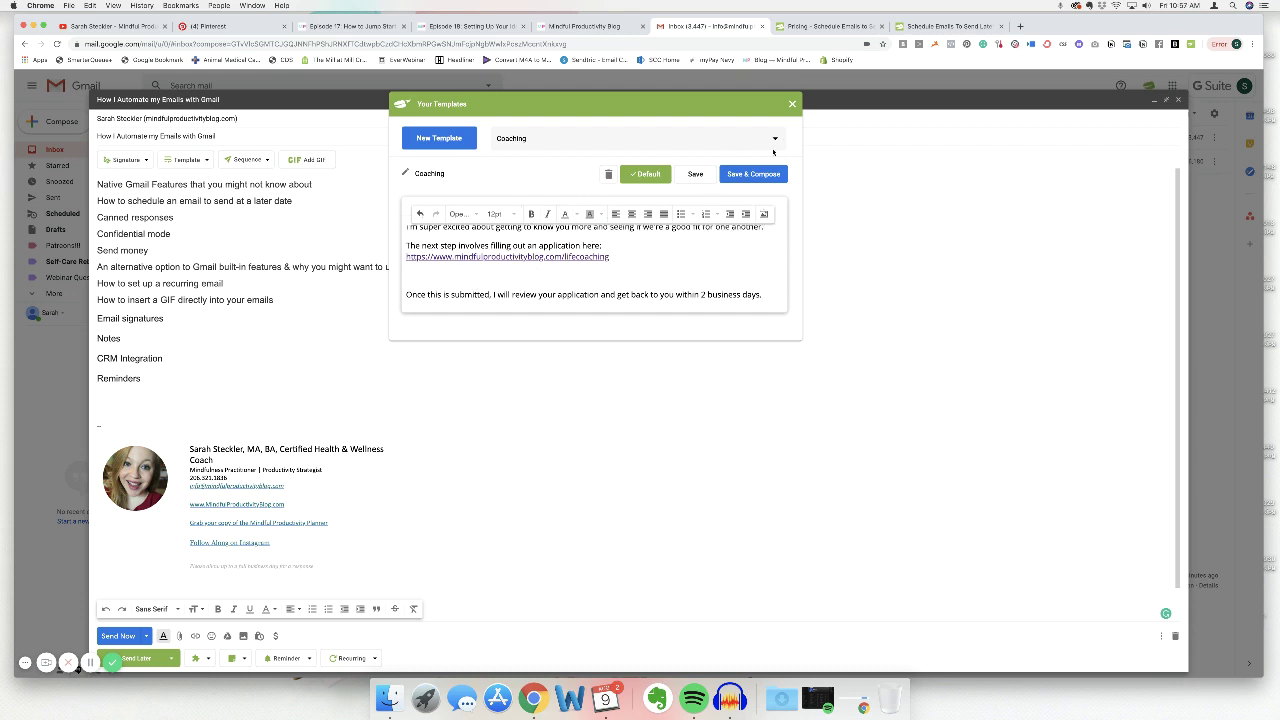
{"action": "left_click", "coordinate": [791, 104]}
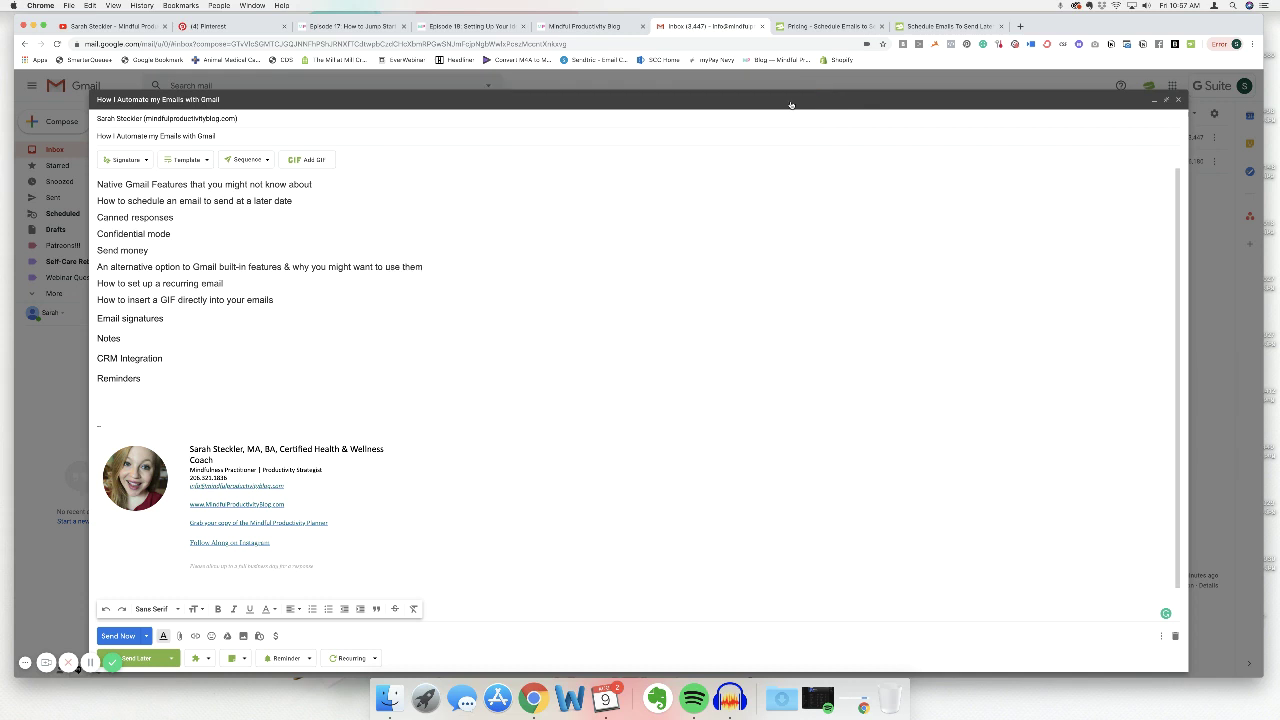
{"action": "left_click", "coordinate": [260, 637]}
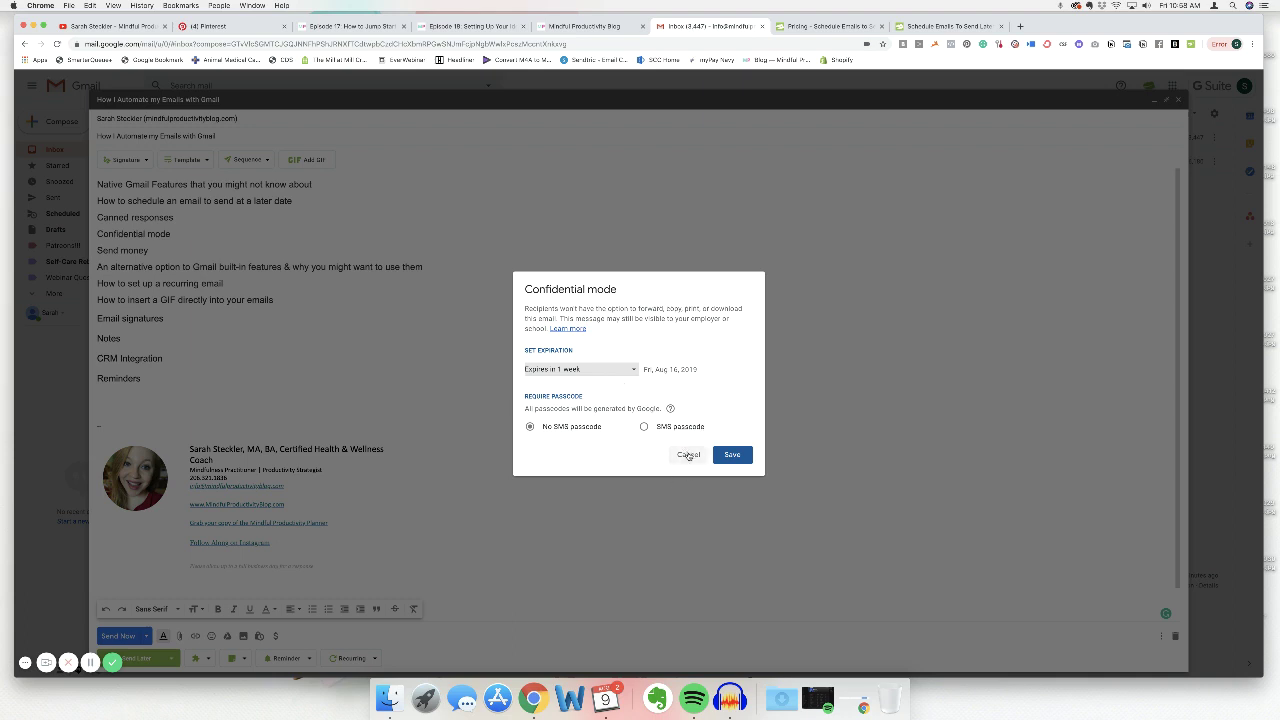
{"action": "left_click", "coordinate": [688, 455]}
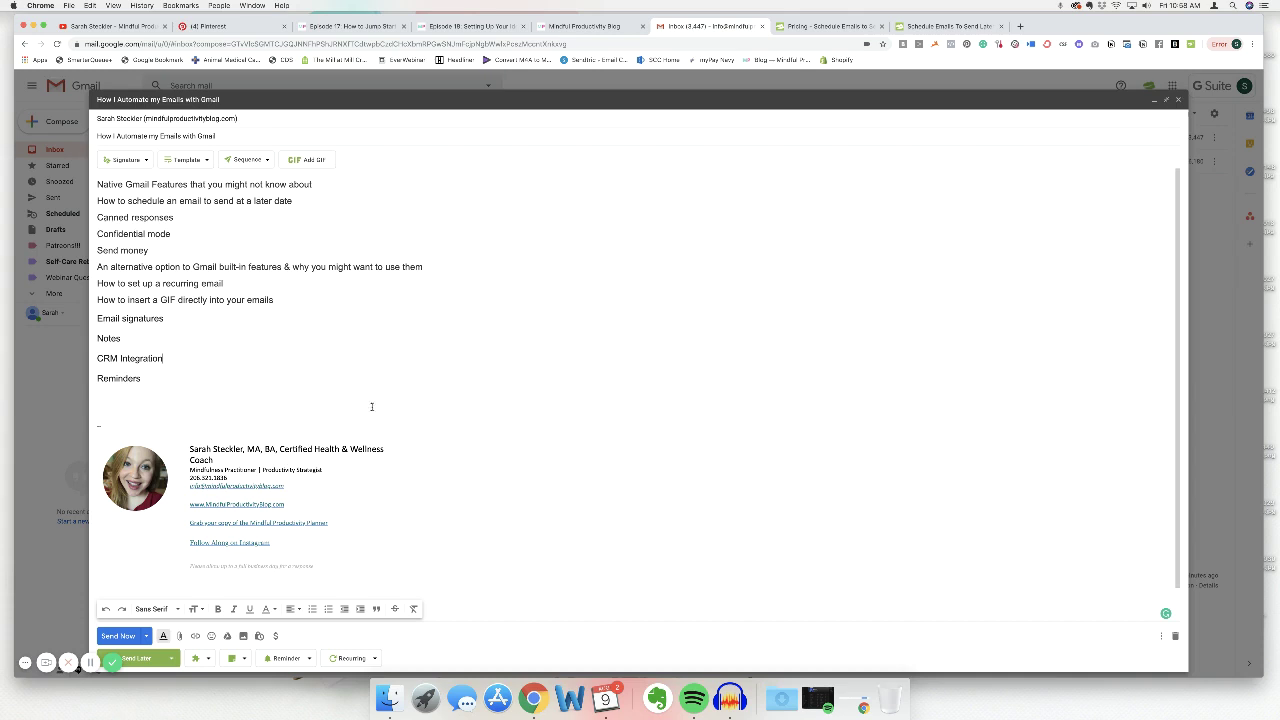
Open Google Pay, toggle between Request Money and Send Money, then cancel the $0 payment.
{"action": "left_click", "coordinate": [277, 640]}
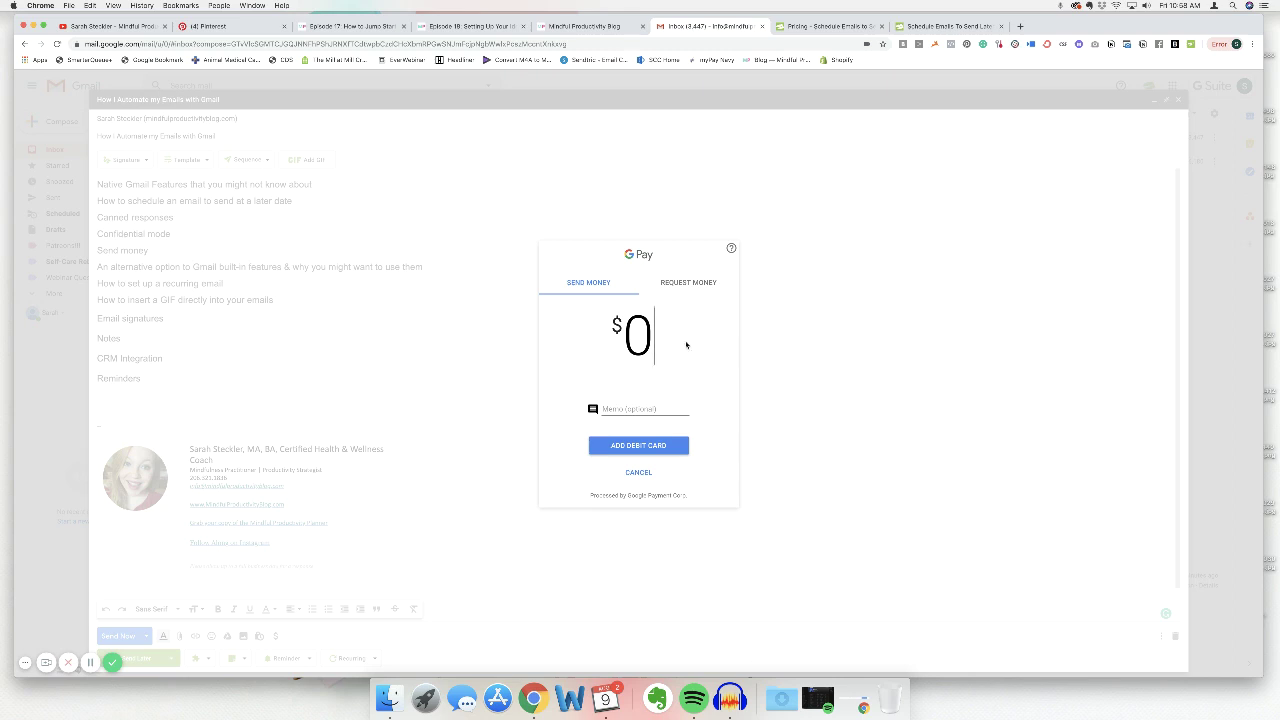
{"action": "left_click", "coordinate": [699, 287]}
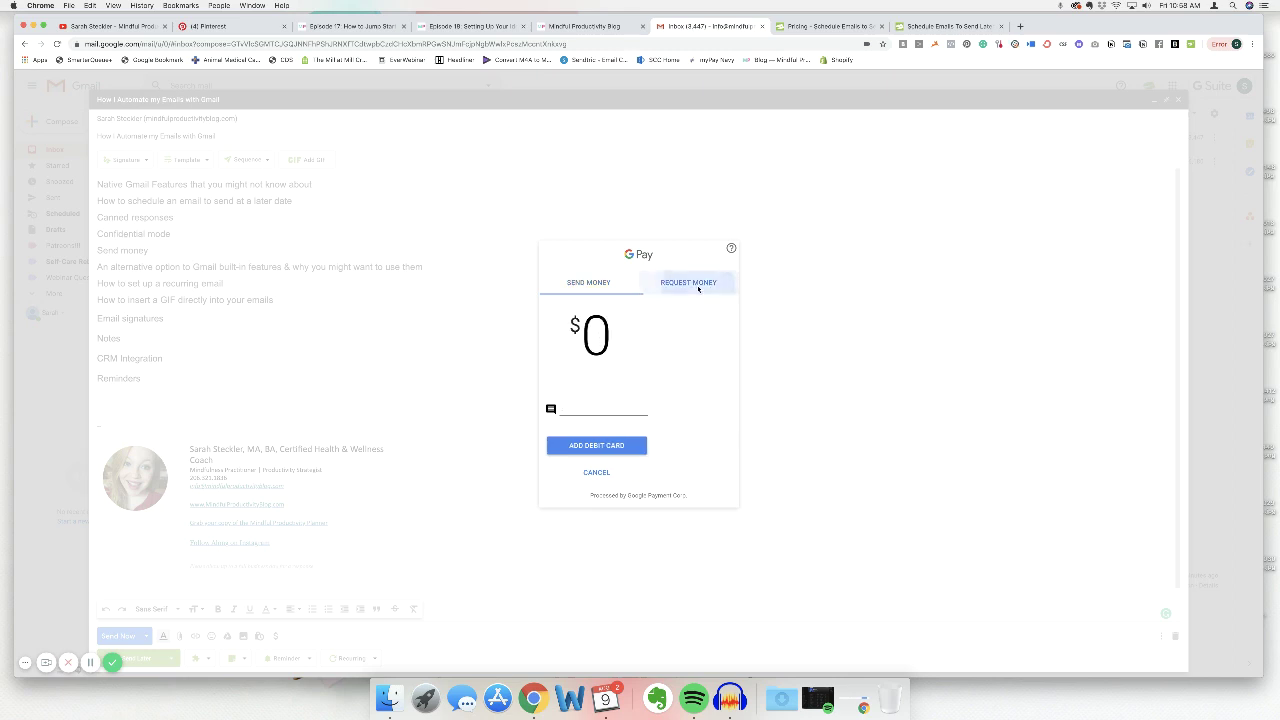
{"action": "left_click", "coordinate": [594, 284]}
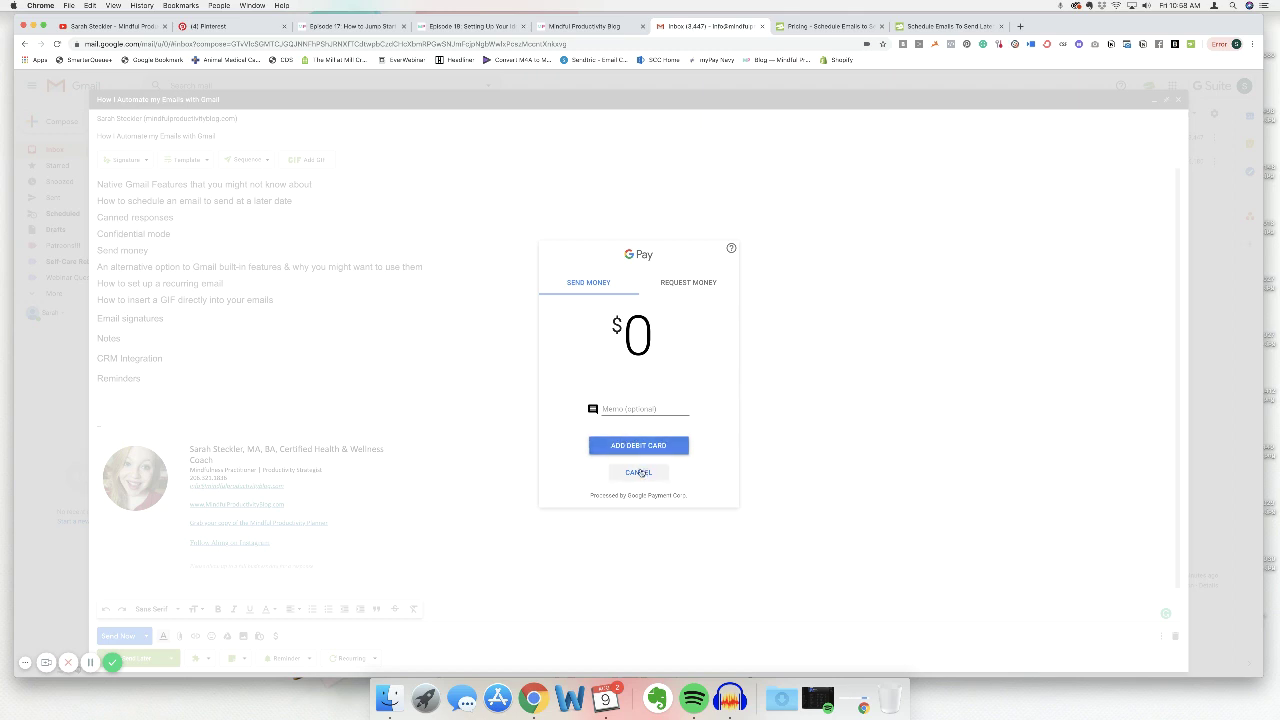
{"action": "left_click", "coordinate": [641, 472]}
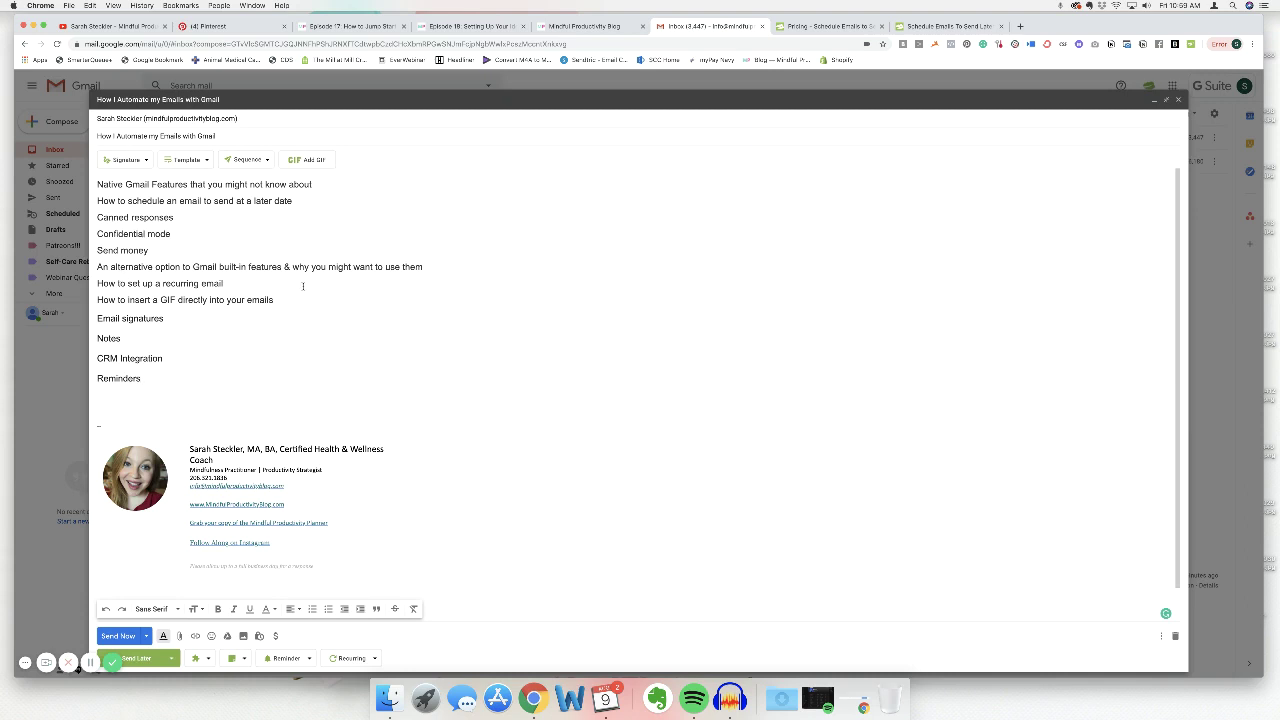
Open the Recurring email options, then switch to the 'Pricing - Schedule Emails' tab.
{"action": "scroll", "coordinate": [303, 286], "scroll_direction": "down", "scroll_amount": 1}
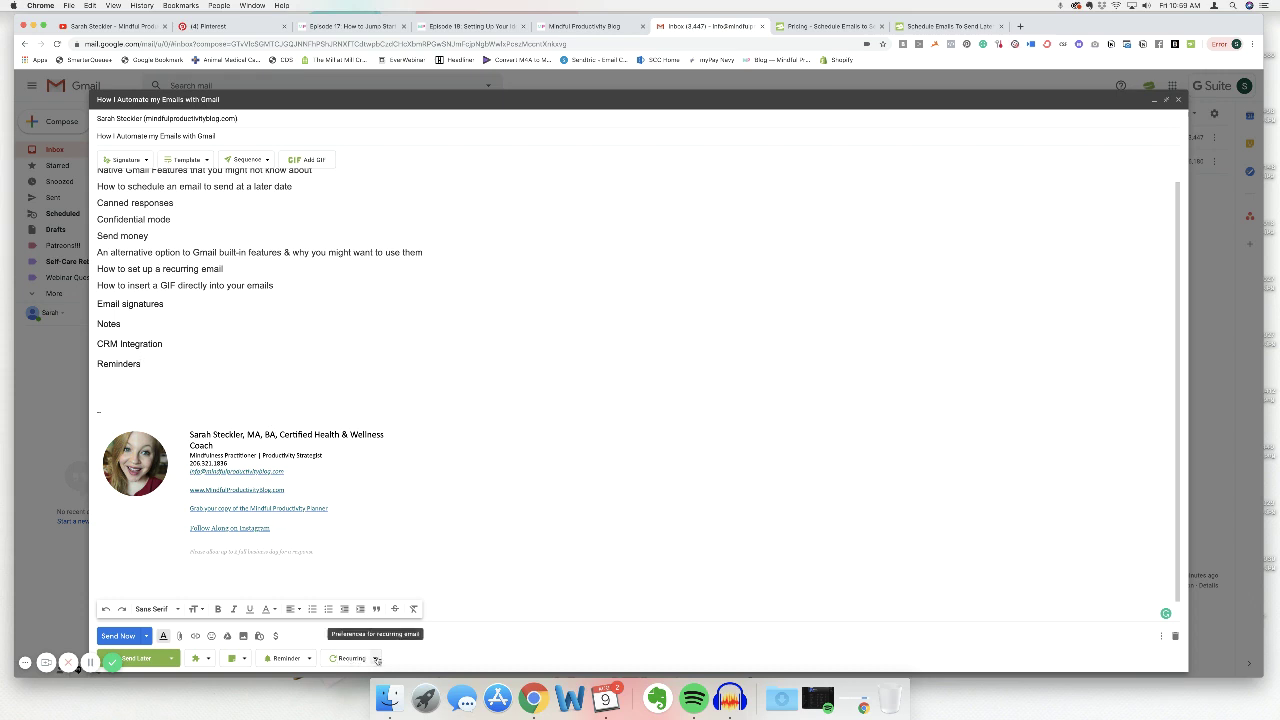
{"action": "left_click", "coordinate": [343, 660]}
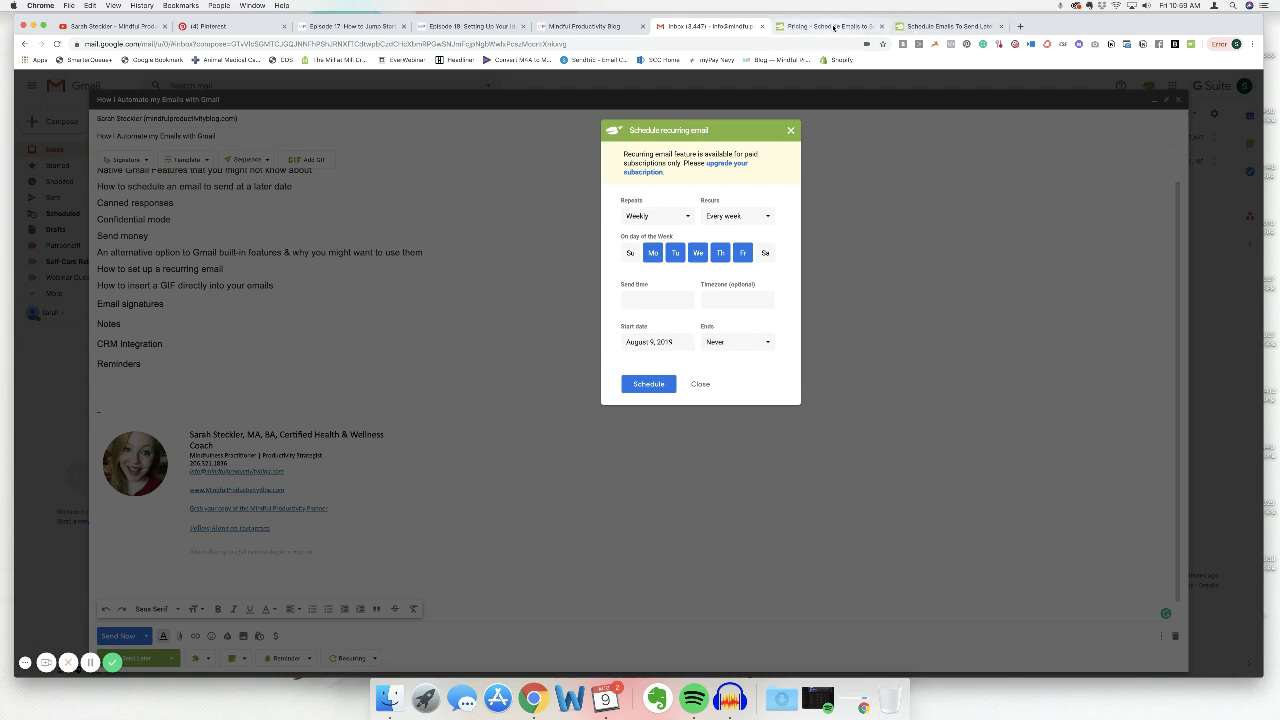
{"action": "left_click", "coordinate": [833, 27]}
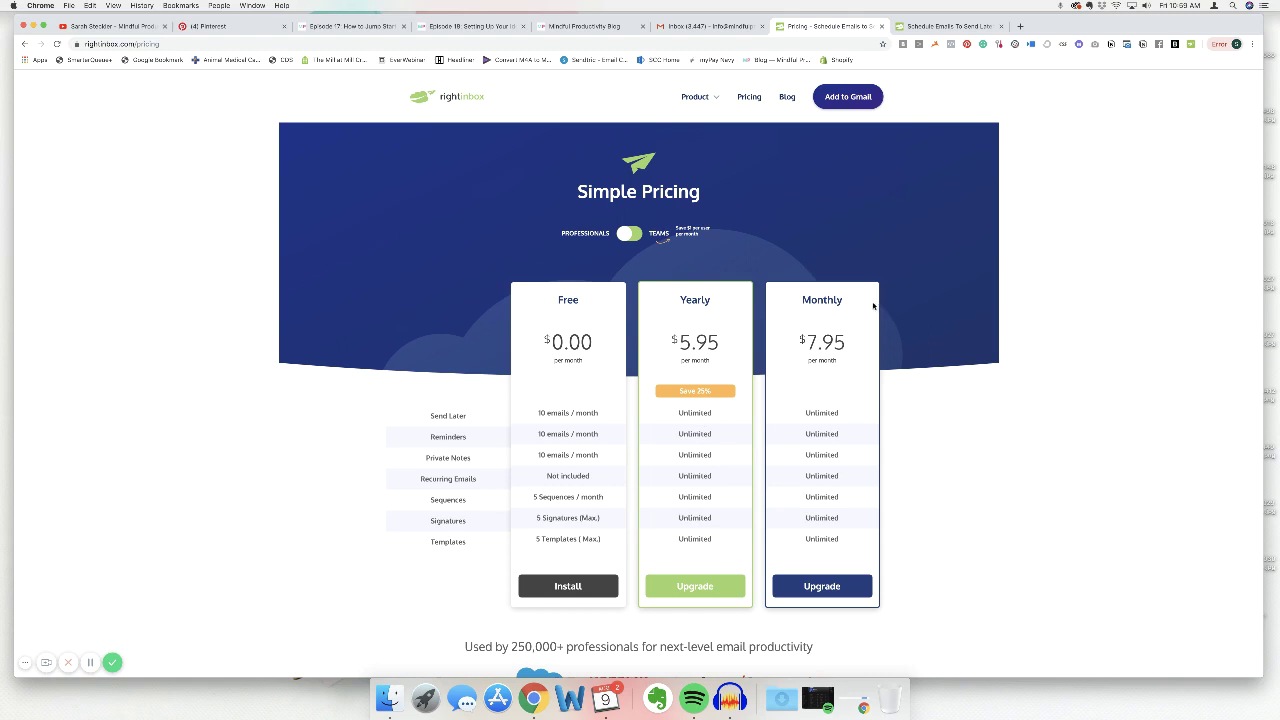
Return to the Gmail Inbox tab showing the Weekly, Monday–Friday recurring-email settings.
{"action": "left_click", "coordinate": [705, 28]}
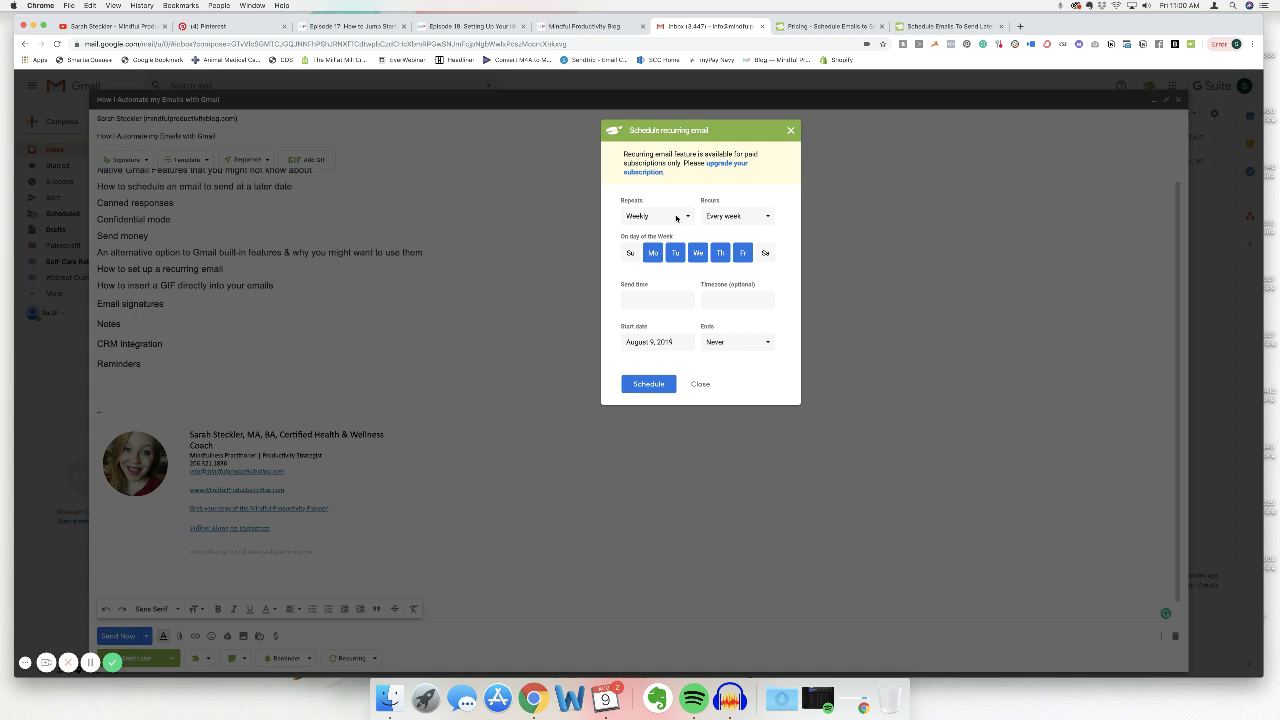
Browse the Repeats frequencies and intervals, keeping the recurrence at Every week.
{"action": "left_click", "coordinate": [676, 217]}
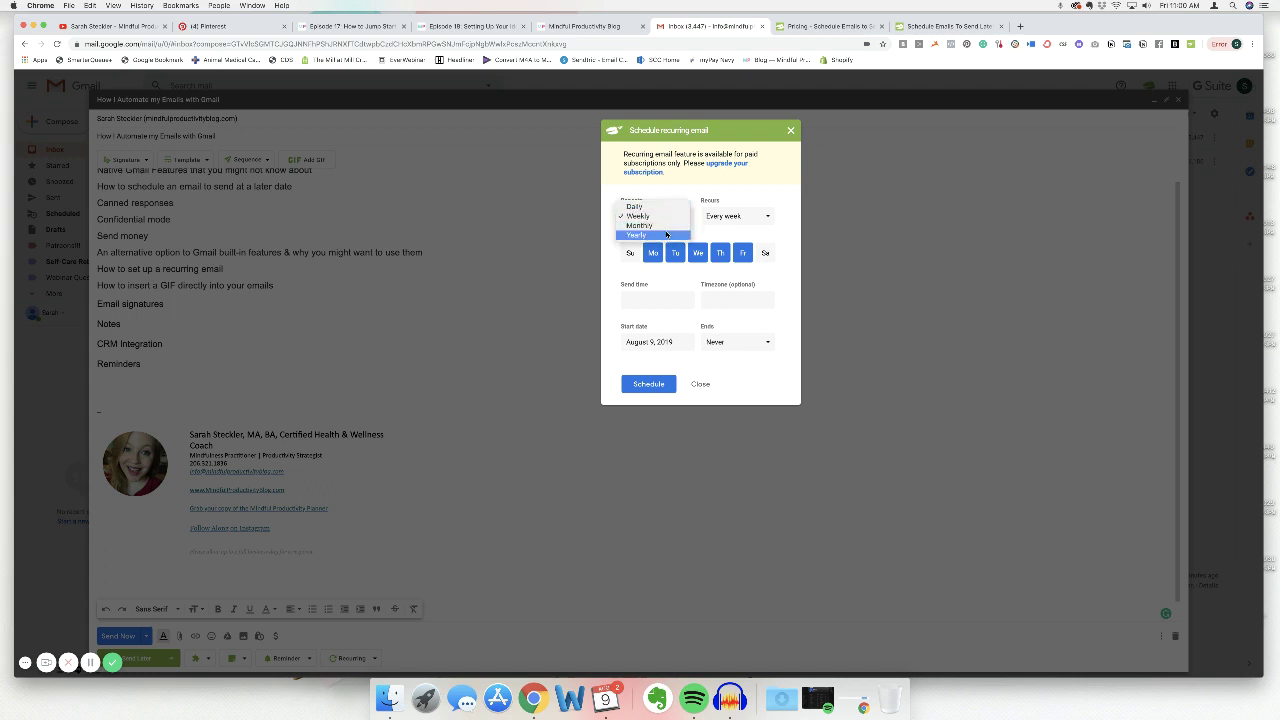
{"action": "left_click", "coordinate": [638, 216]}
{"action": "left_click", "coordinate": [734, 215]}
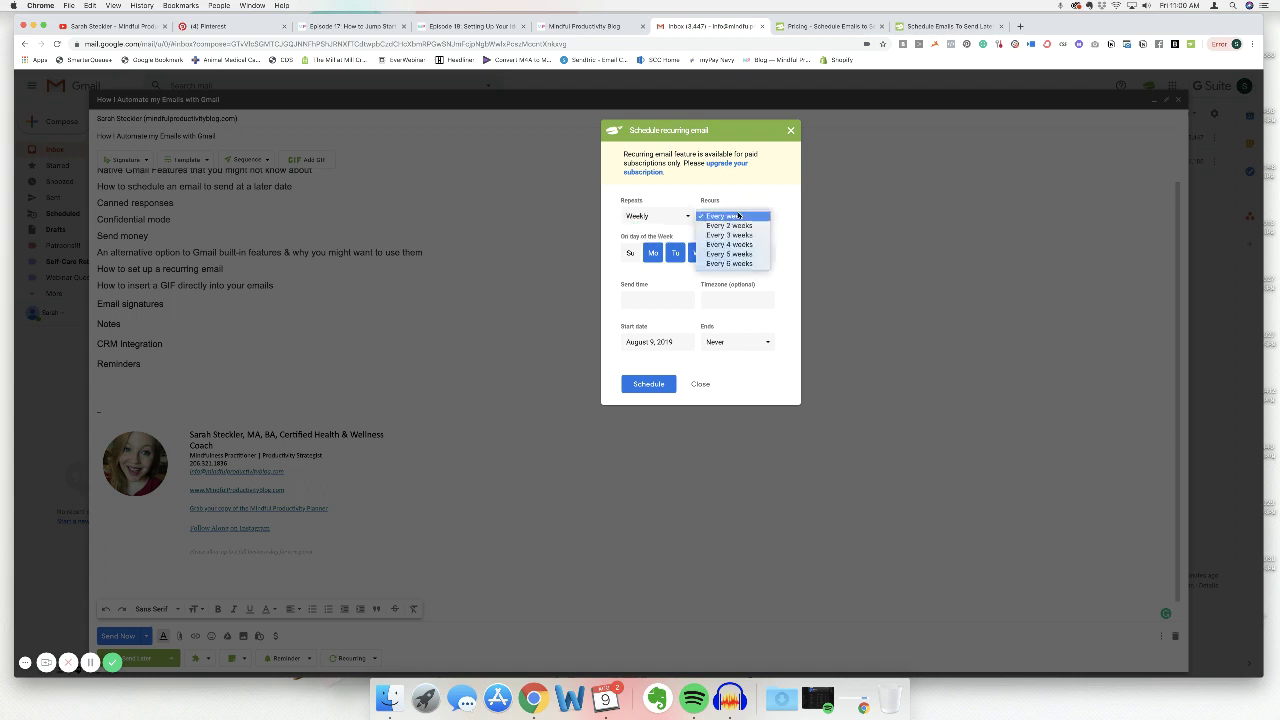
{"action": "left_click", "coordinate": [680, 262]}
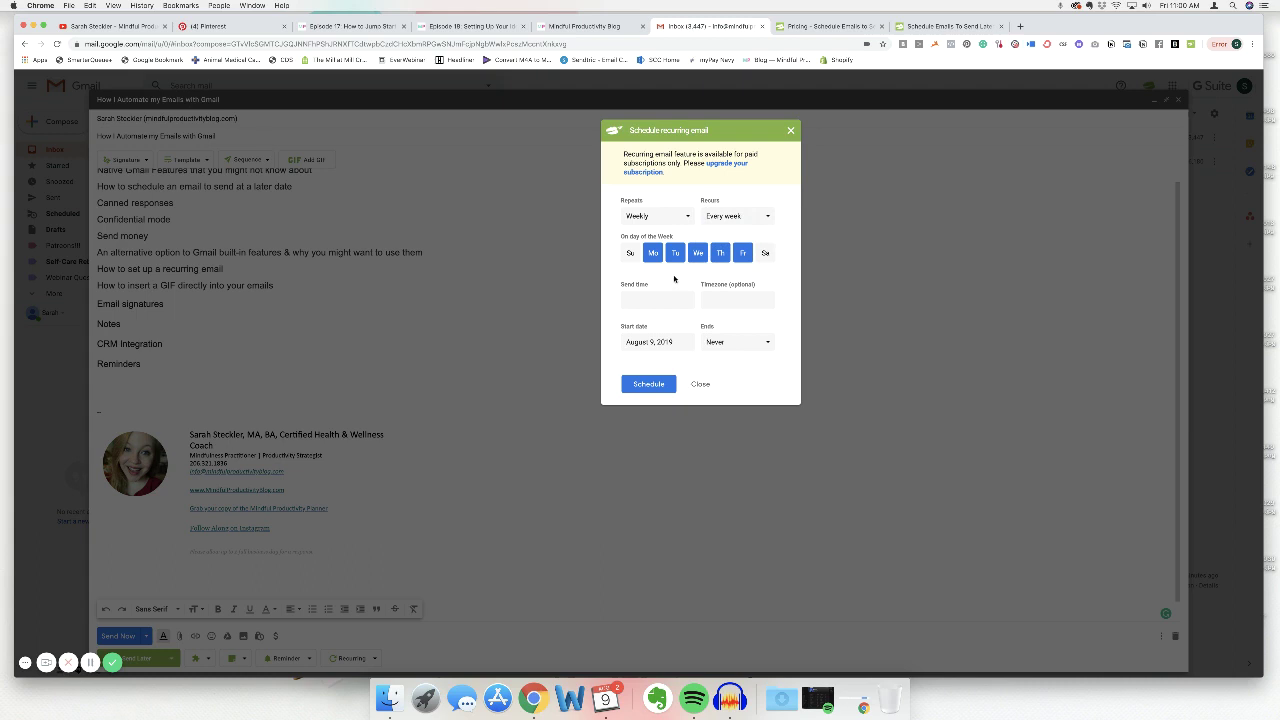
{"action": "left_click", "coordinate": [650, 218]}
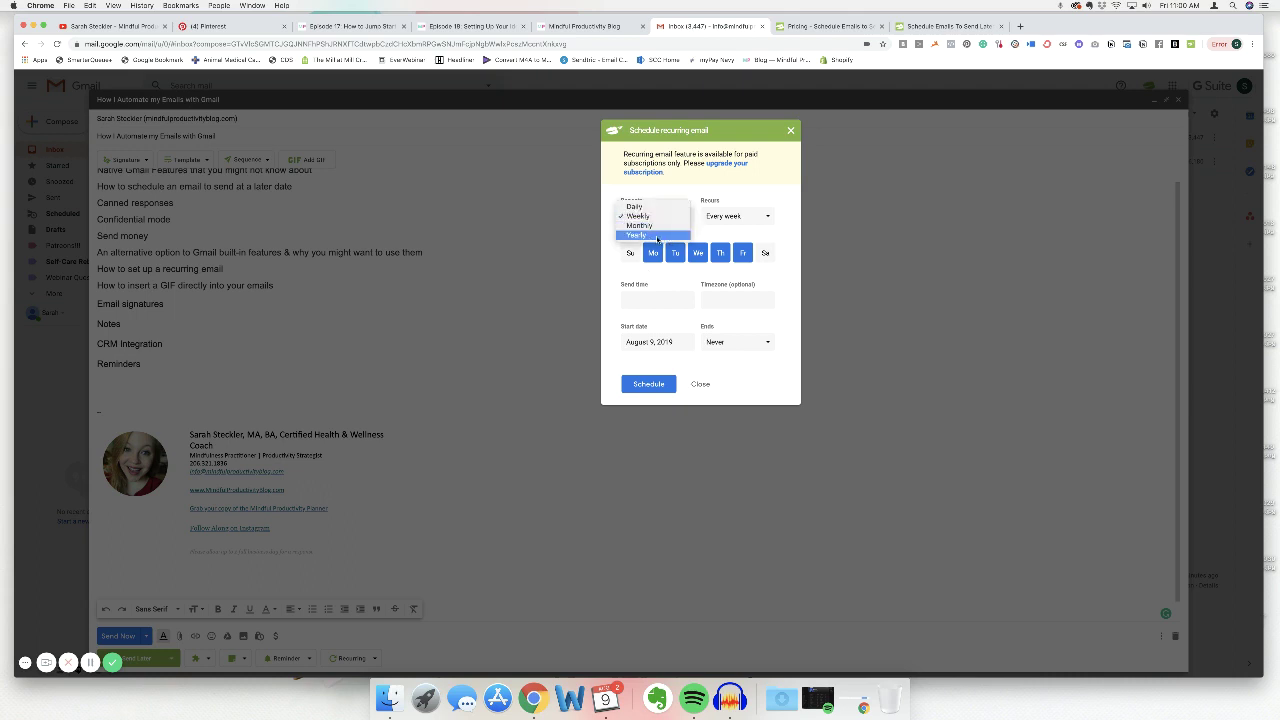
{"action": "left_click", "coordinate": [738, 217]}
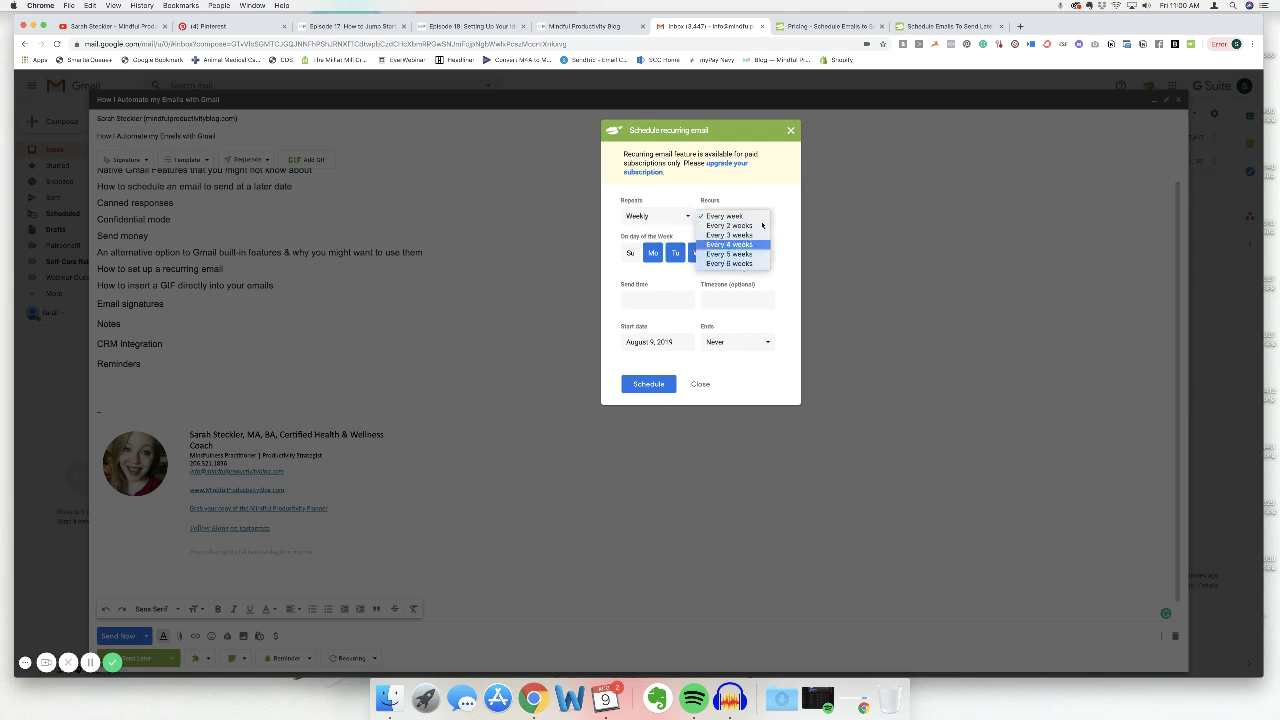
{"action": "left_click", "coordinate": [724, 216]}
Switch Repeats to Yearly, then Monthly on the 1st, and close without scheduling.
{"action": "left_click", "coordinate": [655, 216]}
{"action": "left_click", "coordinate": [657, 238]}
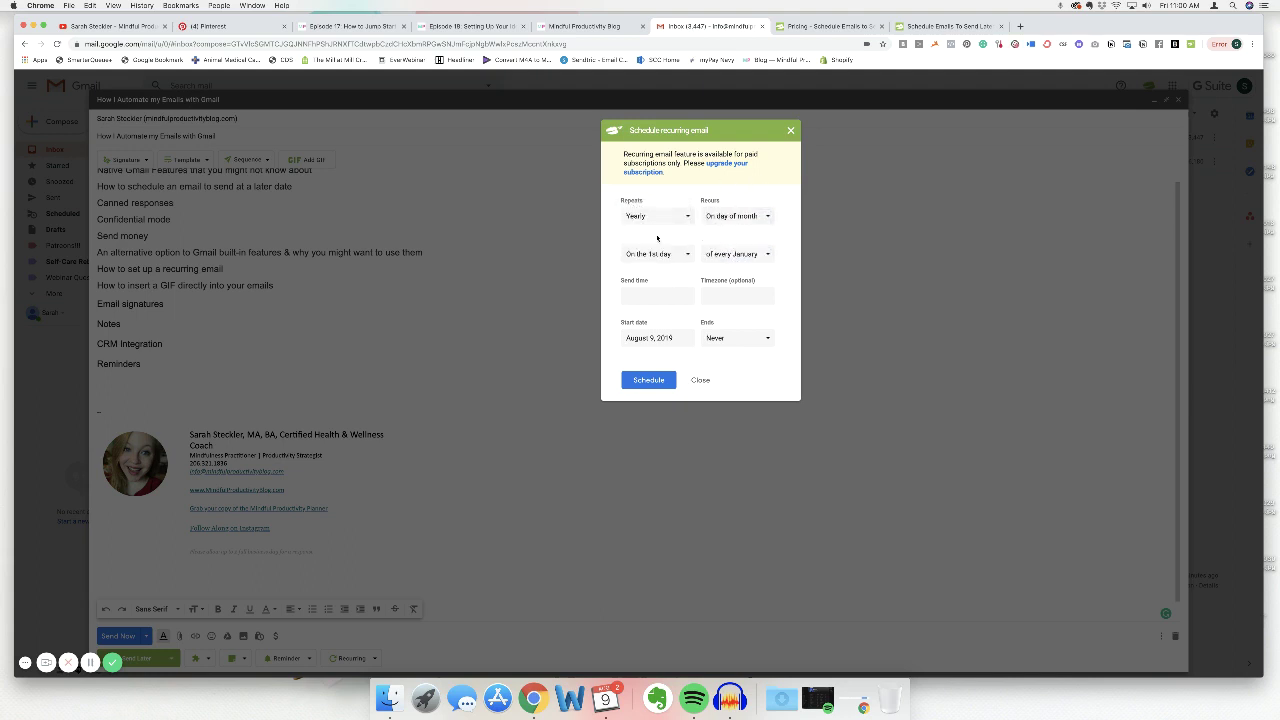
{"action": "left_click", "coordinate": [714, 217]}
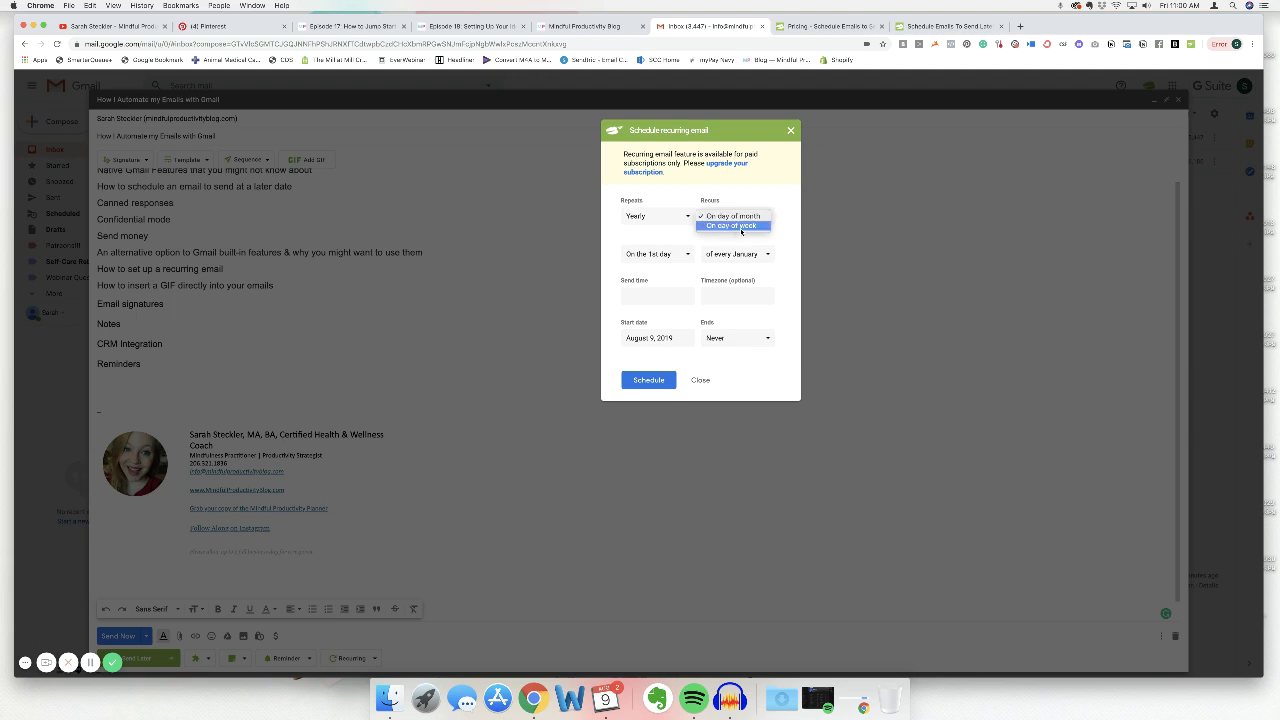
{"action": "left_click", "coordinate": [694, 200]}
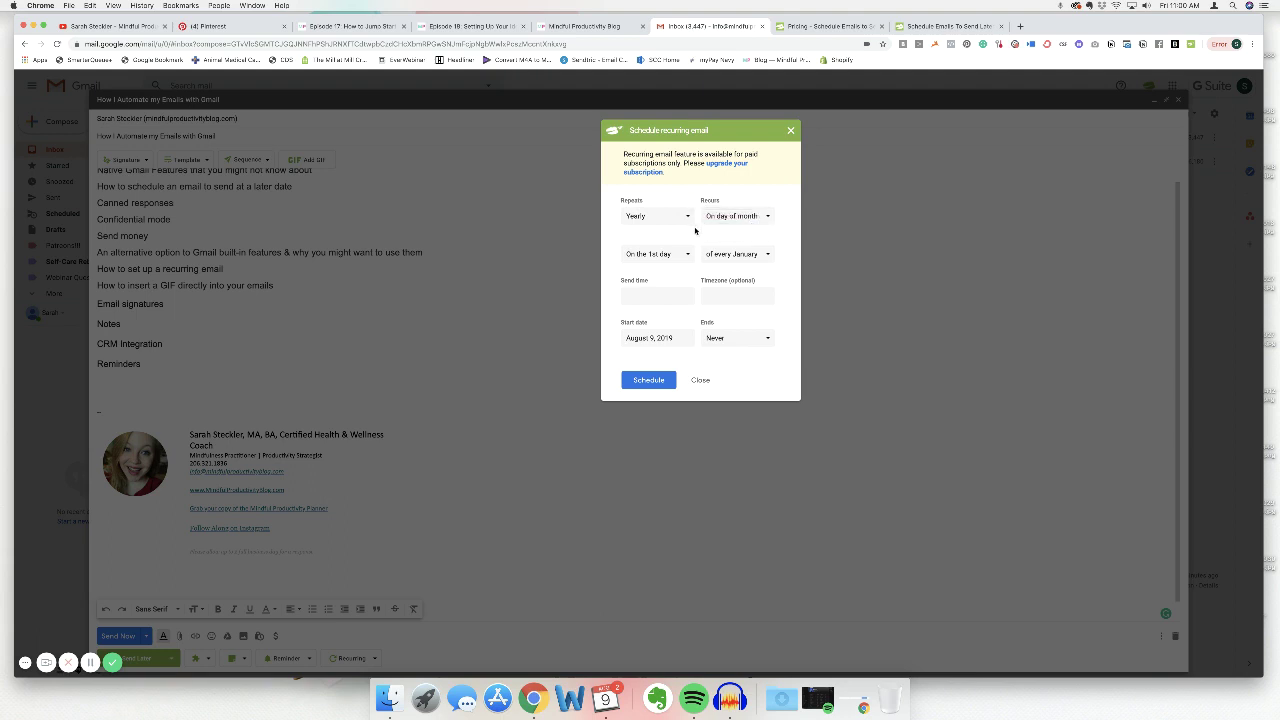
{"action": "left_click", "coordinate": [686, 218]}
{"action": "left_click", "coordinate": [672, 211]}
{"action": "left_click", "coordinate": [740, 218]}
{"action": "left_click", "coordinate": [699, 262]}
{"action": "left_click", "coordinate": [687, 257]}
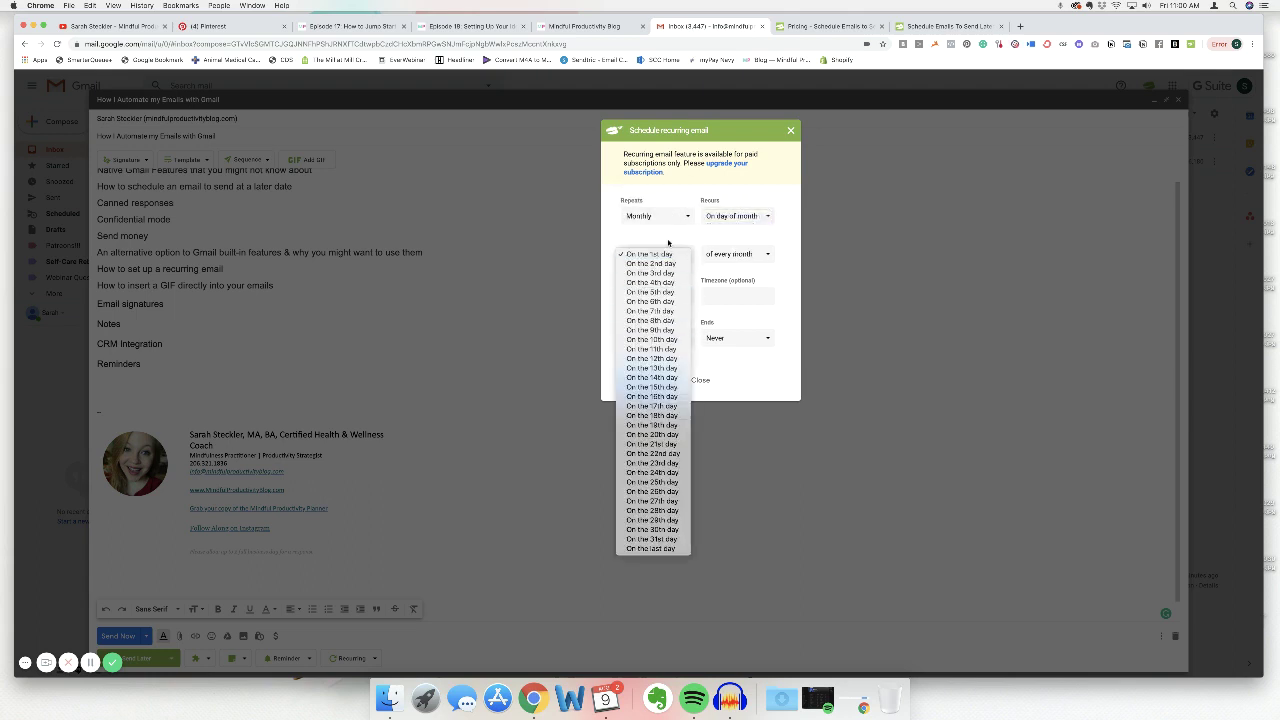
{"action": "left_click", "coordinate": [731, 259]}
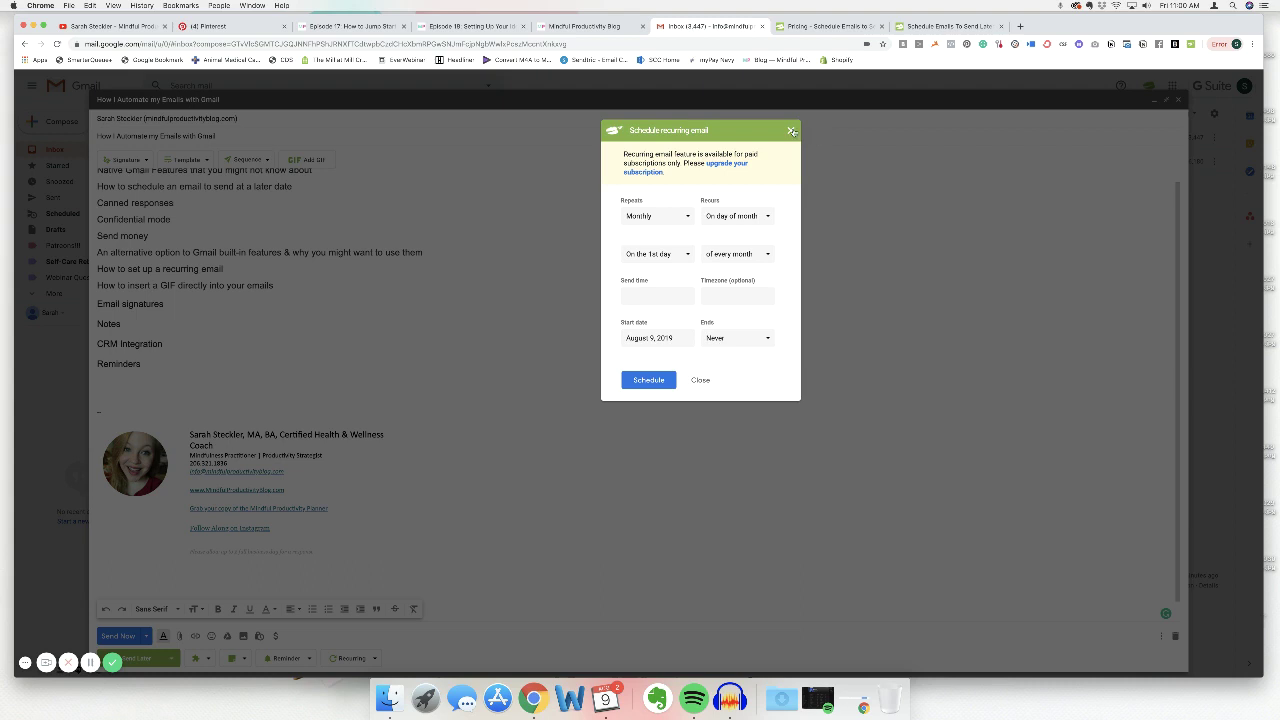
{"action": "left_click", "coordinate": [790, 130]}
{"action": "scroll", "coordinate": [252, 305], "scroll_direction": "up", "scroll_amount": 1}
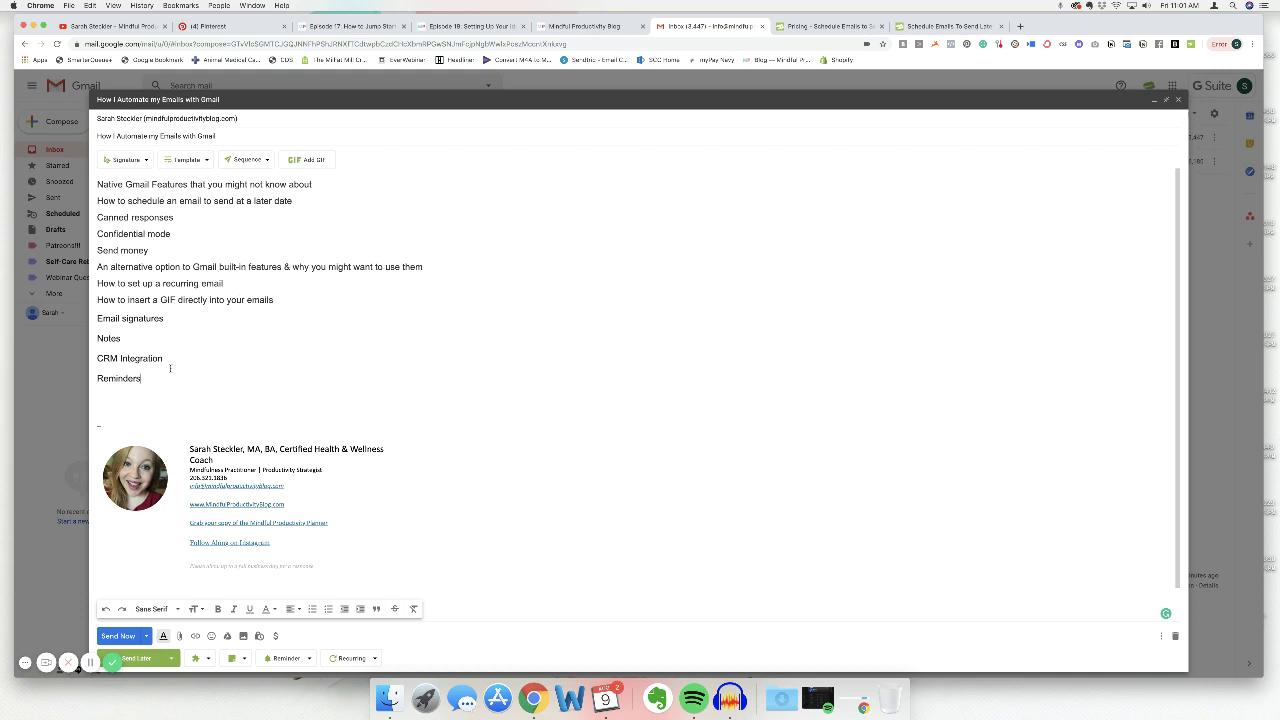
Insert the pink cartoon GIF at the top of the draft with blank lines below it.
{"action": "key", "text": "Return"}
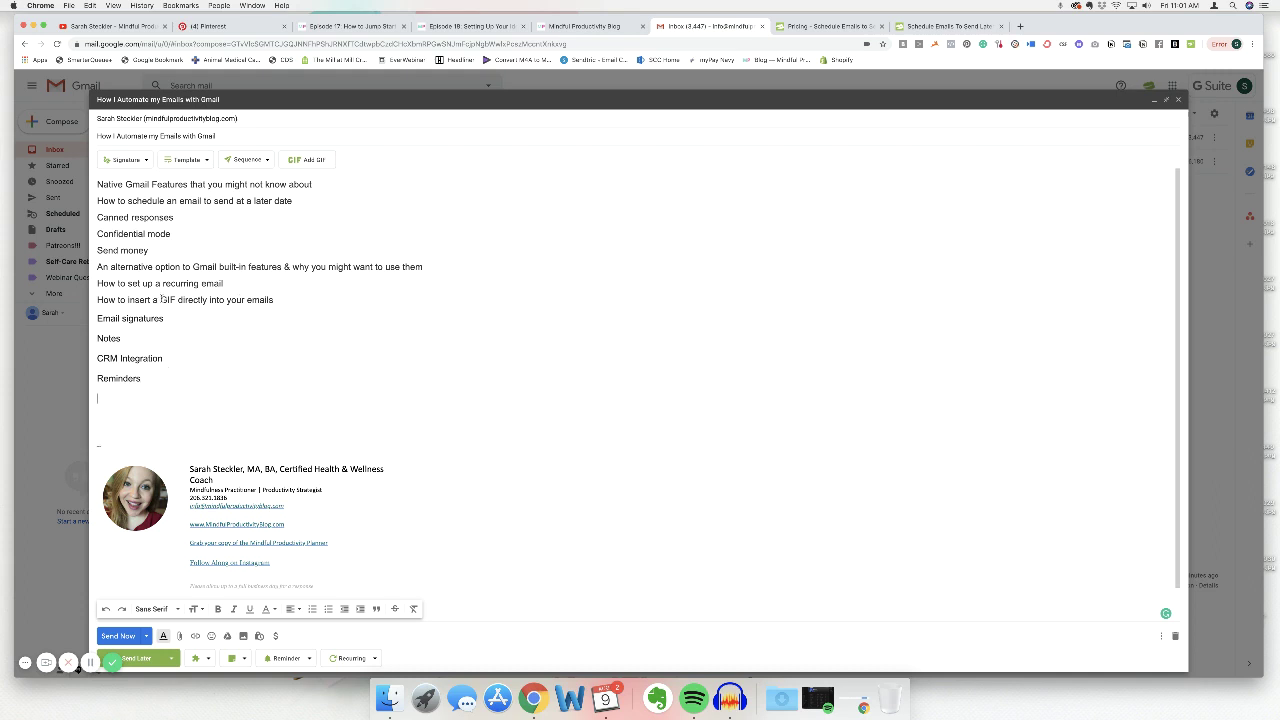
{"action": "left_click", "coordinate": [303, 162]}
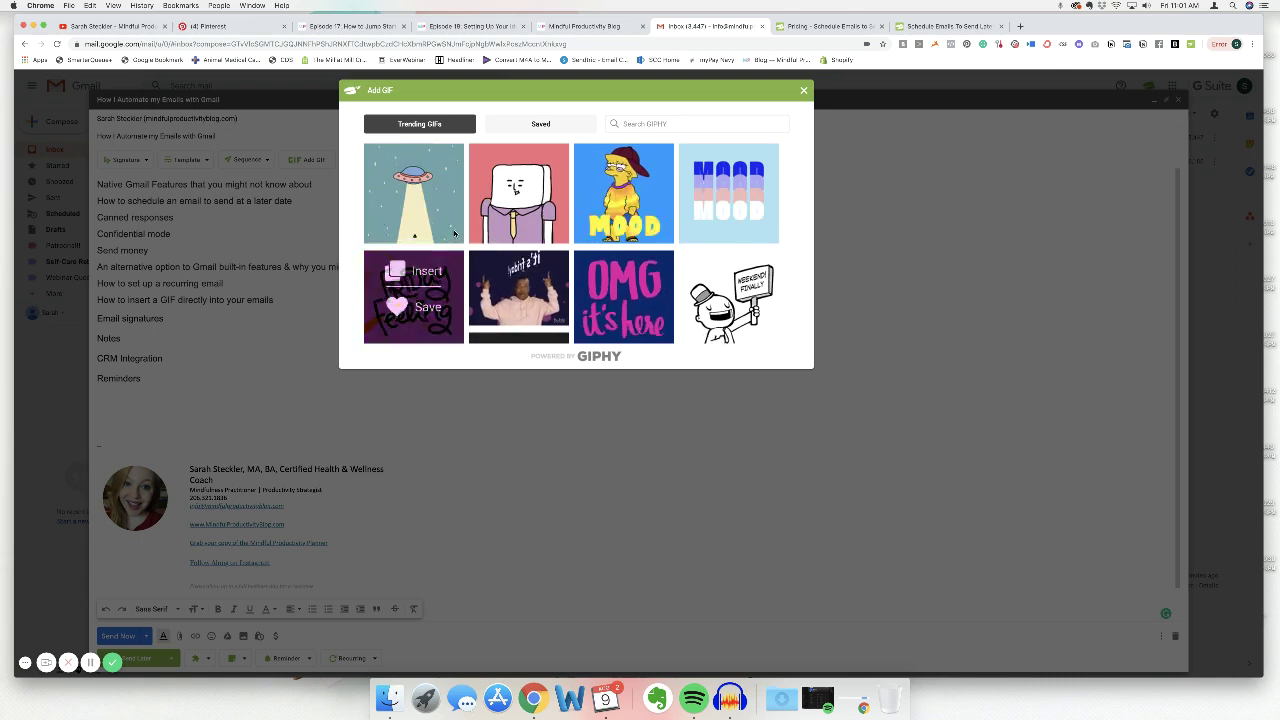
{"action": "left_click", "coordinate": [521, 168]}
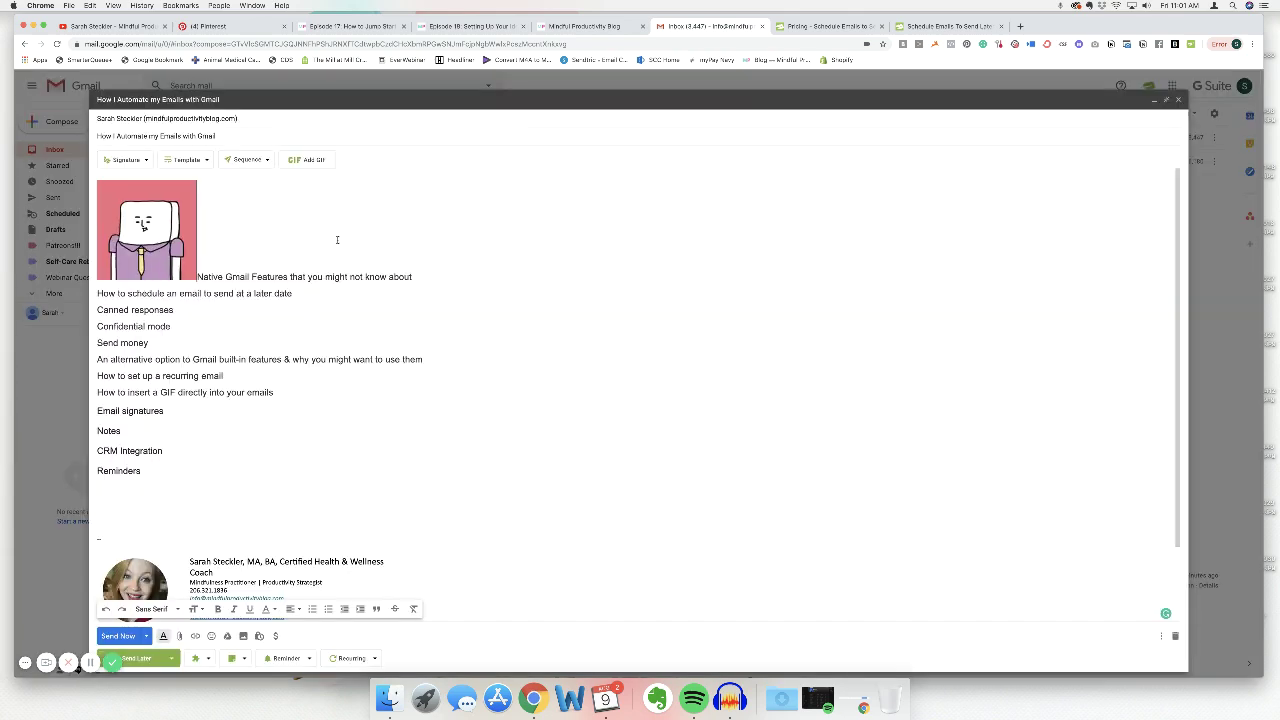
{"action": "key", "text": "Return"}
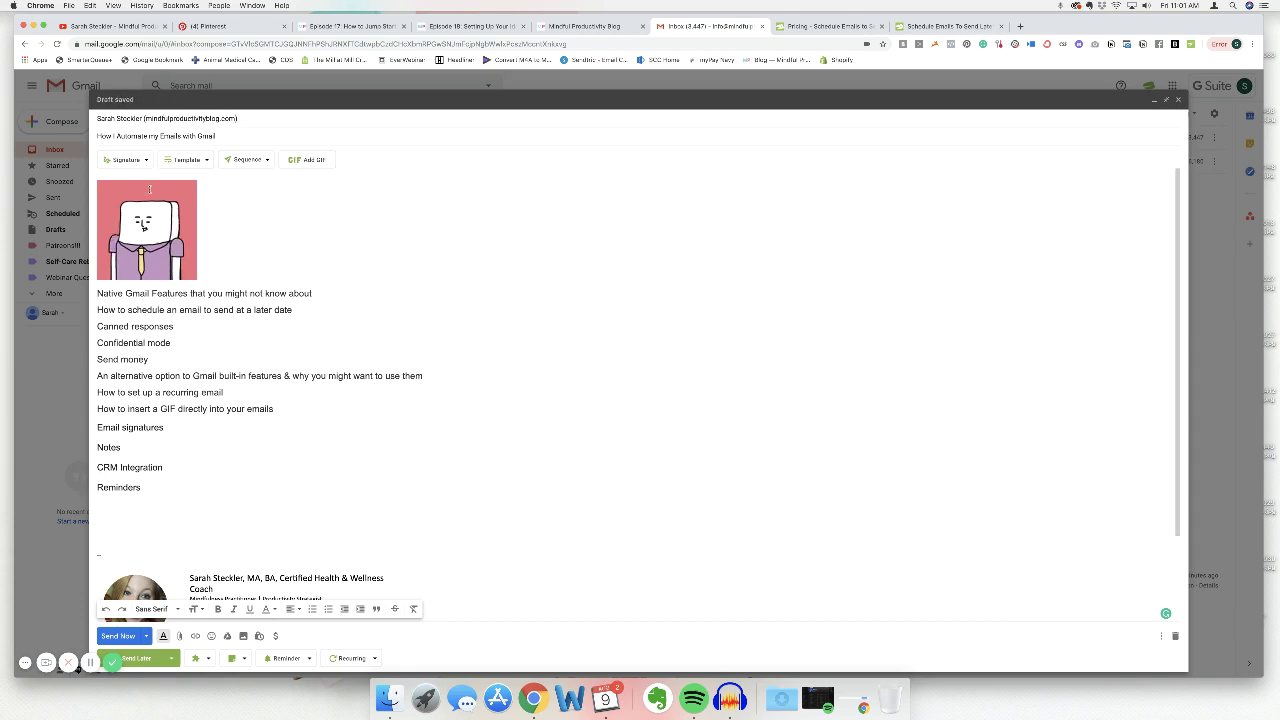
{"action": "left_click", "coordinate": [243, 251]}
{"action": "key", "text": "Return"}
Save the pink cartoon GIF, browse Saved and Trending GIFs, then delete the GIF from the body.
{"action": "left_click", "coordinate": [313, 160]}
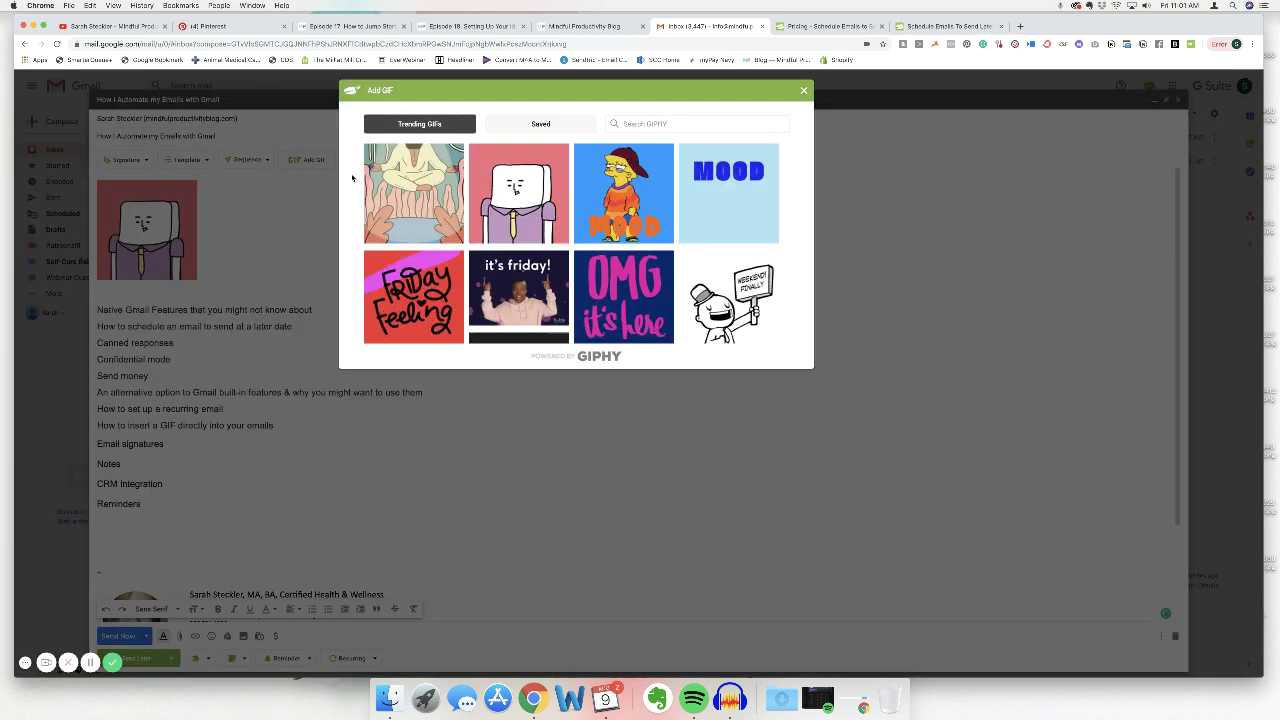
{"action": "left_click", "coordinate": [515, 203]}
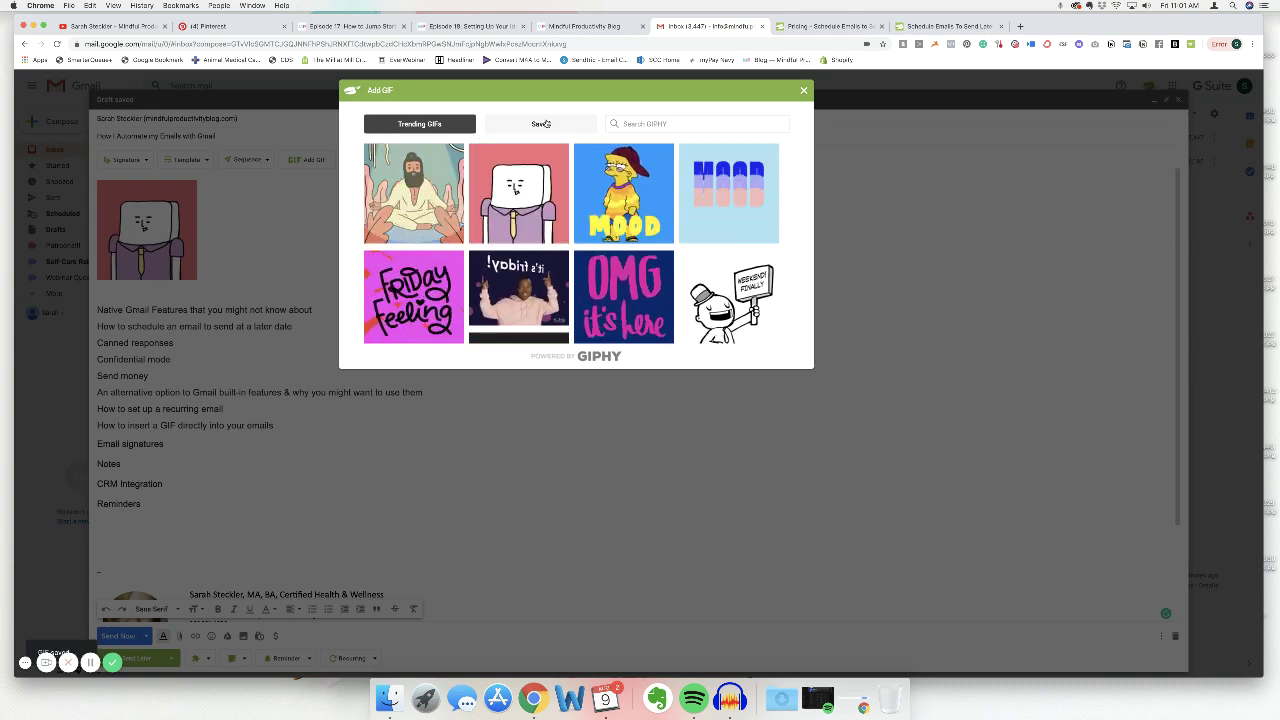
{"action": "left_click", "coordinate": [544, 126]}
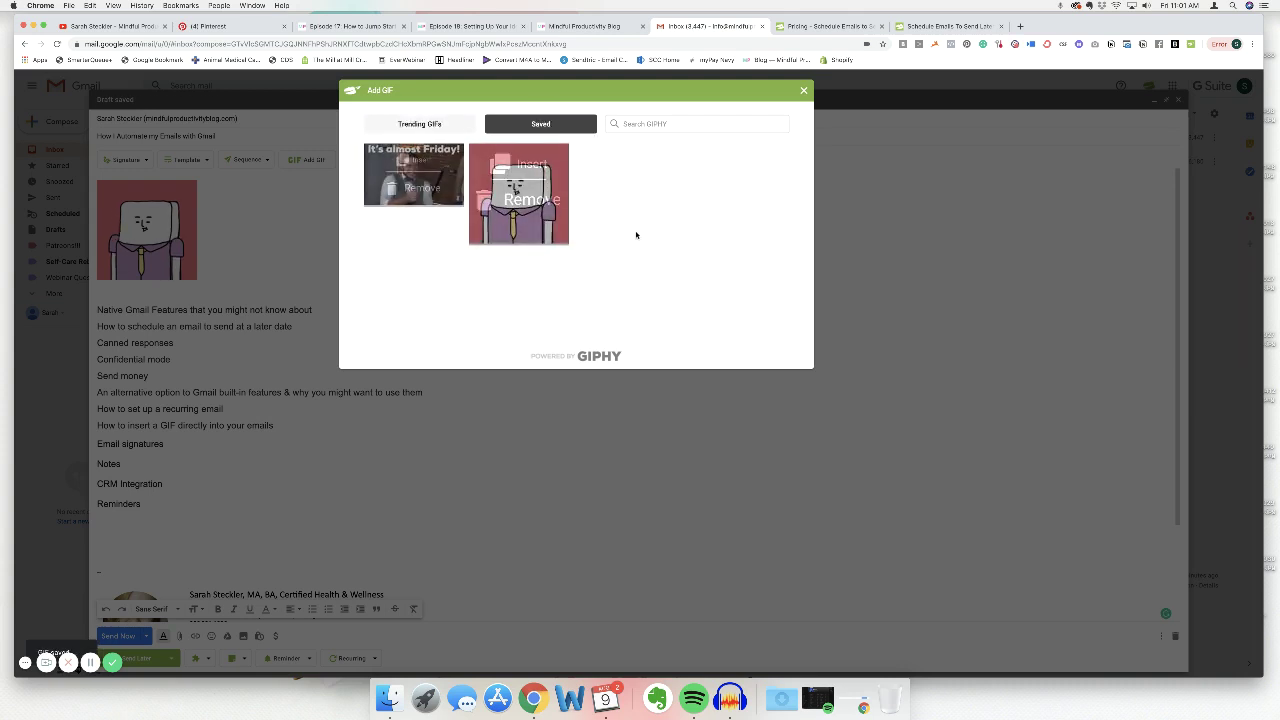
{"action": "left_click", "coordinate": [415, 125]}
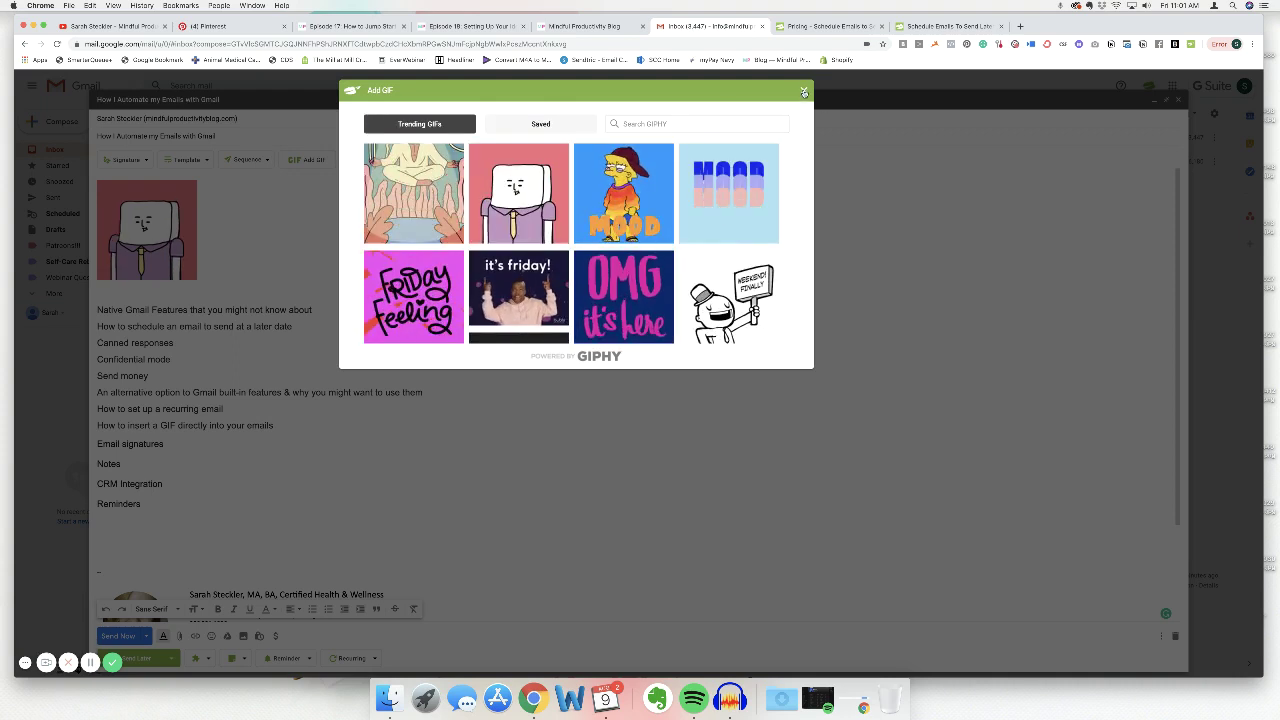
{"action": "left_click", "coordinate": [226, 267]}
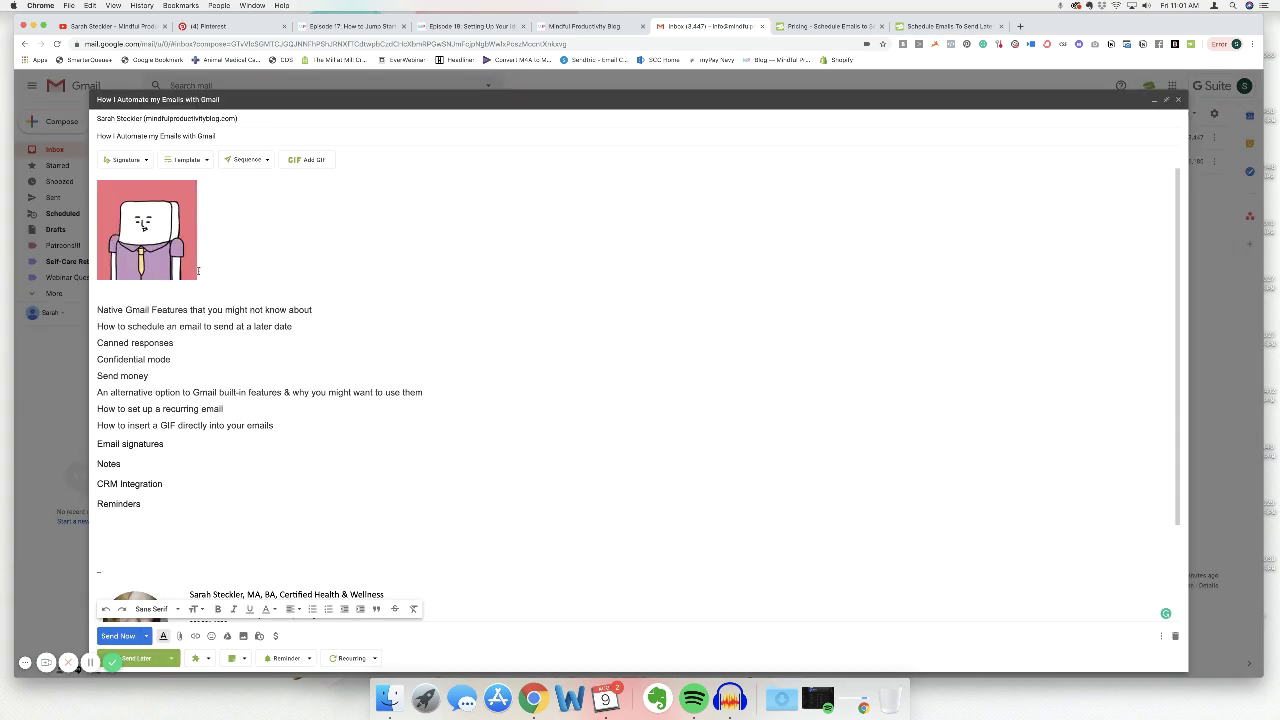
{"action": "key", "text": "BackSpace"}
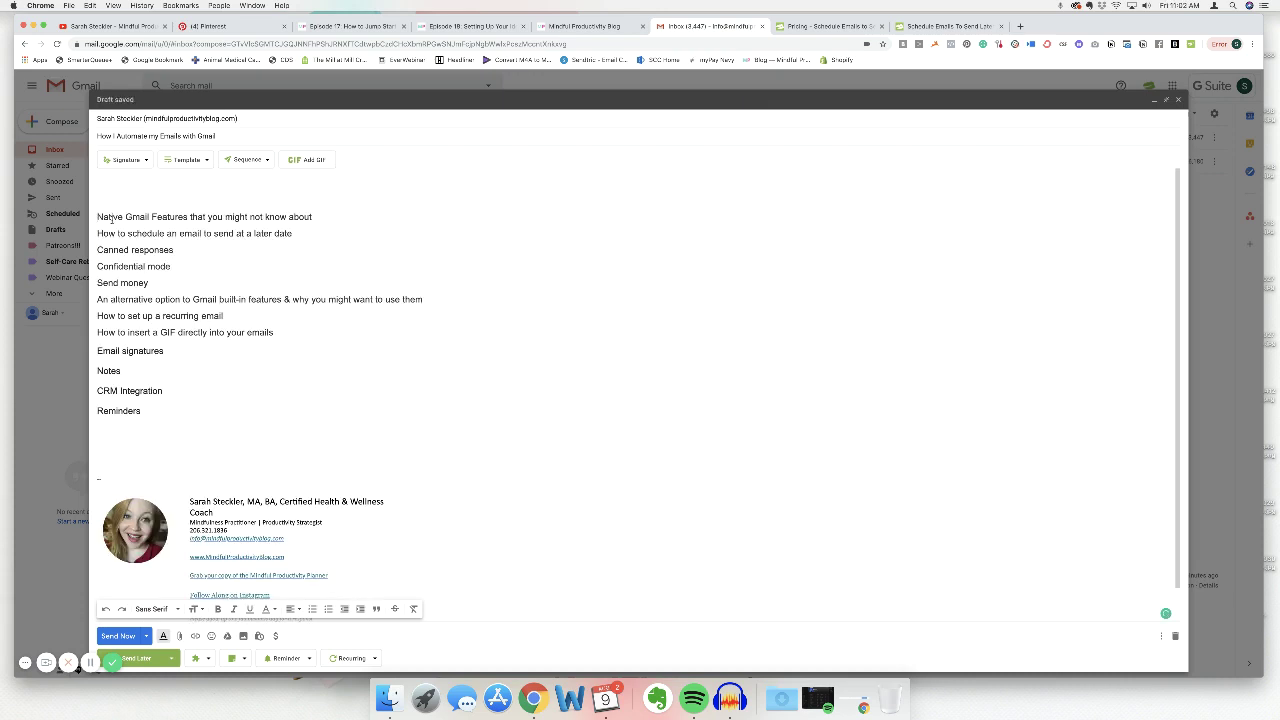
Delete the blank lines so the draft starts with Native Gmail Features.
{"action": "key", "text": "BackSpace"}
{"action": "key", "text": "BackSpace"}
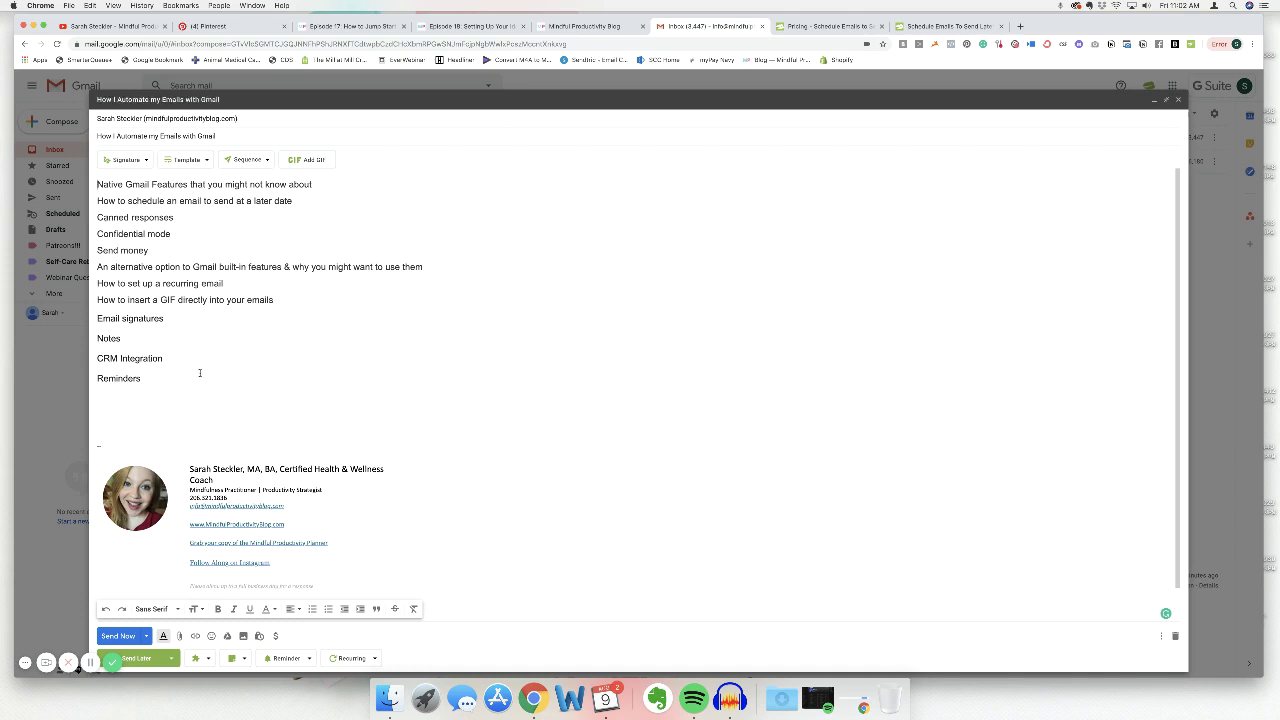
{"action": "scroll", "coordinate": [199, 373], "scroll_direction": "down", "scroll_amount": 1}
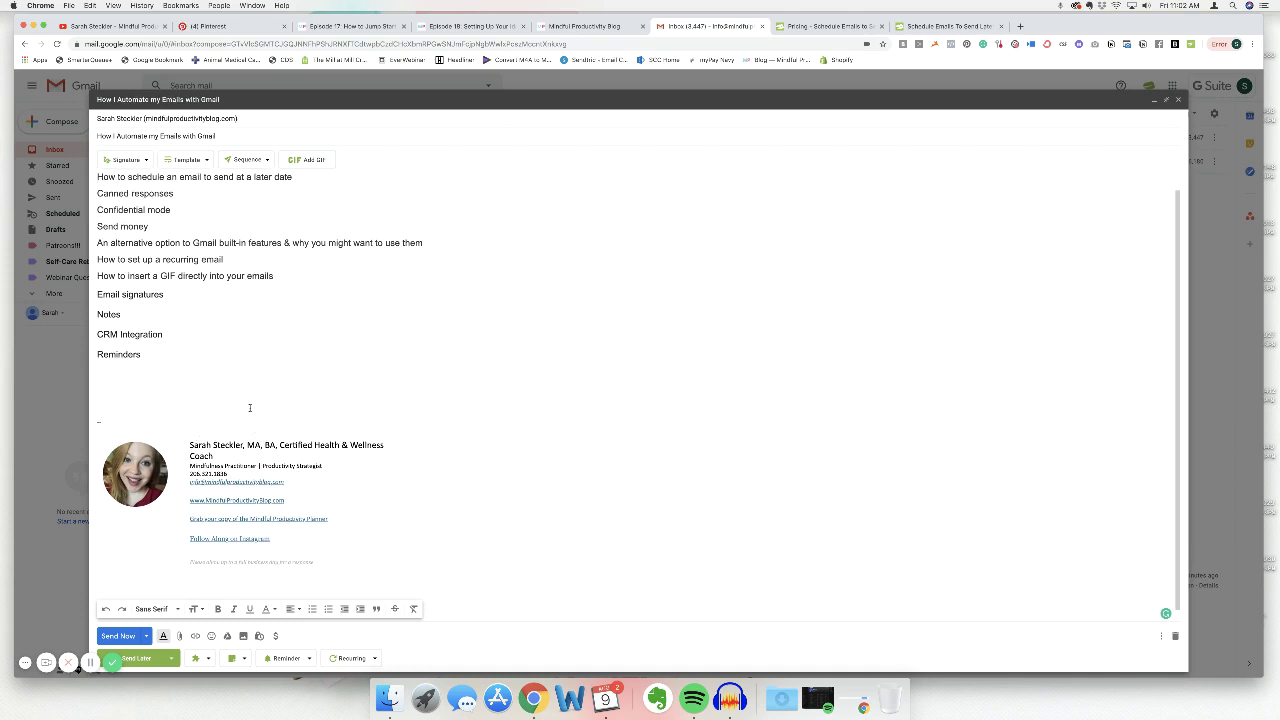
{"action": "scroll", "coordinate": [249, 410], "scroll_direction": "up", "scroll_amount": 1}
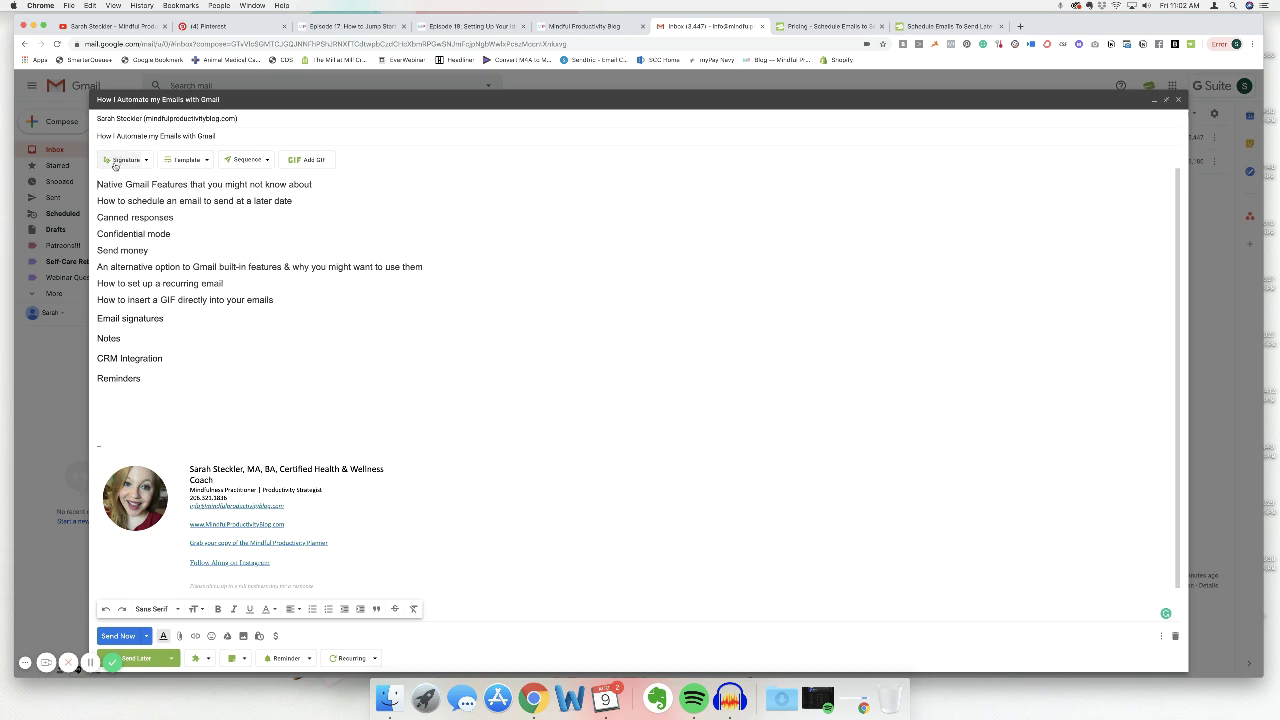
View the saved signatures in Manage Signatures, then close the Your Signatures window.
{"action": "left_click", "coordinate": [148, 160]}
{"action": "left_click", "coordinate": [183, 134]}
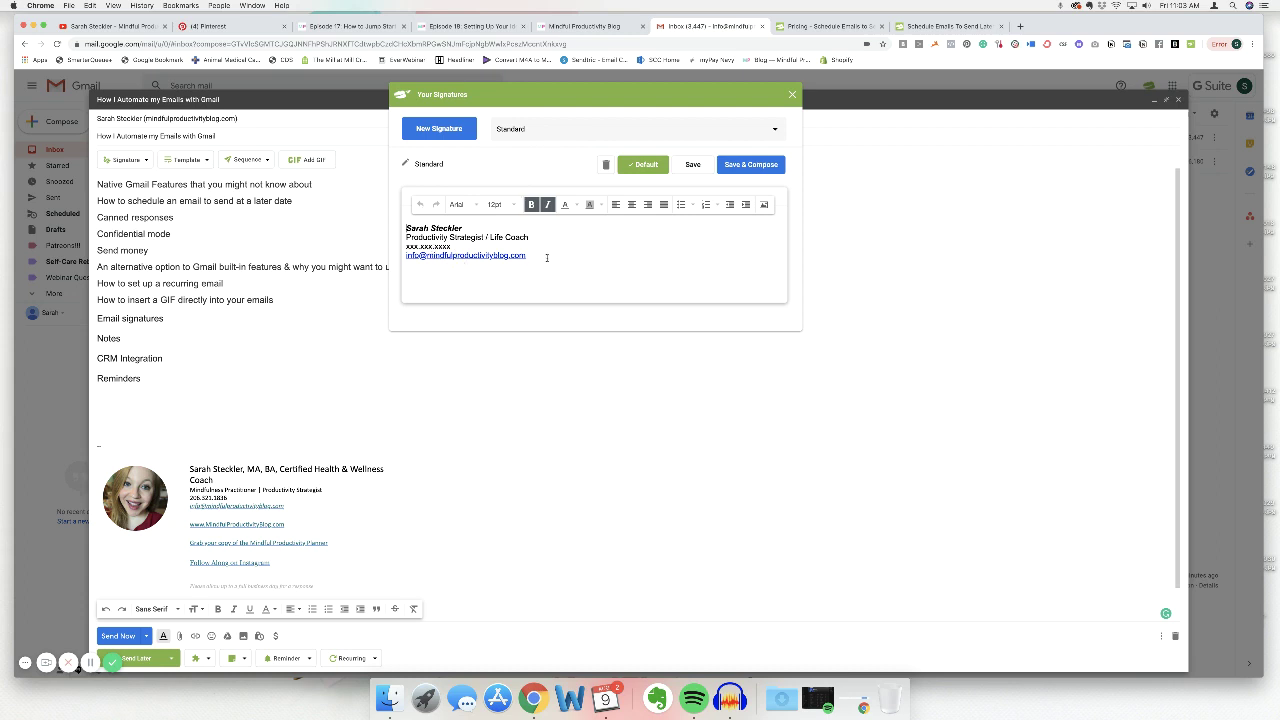
{"action": "left_click", "coordinate": [792, 95]}
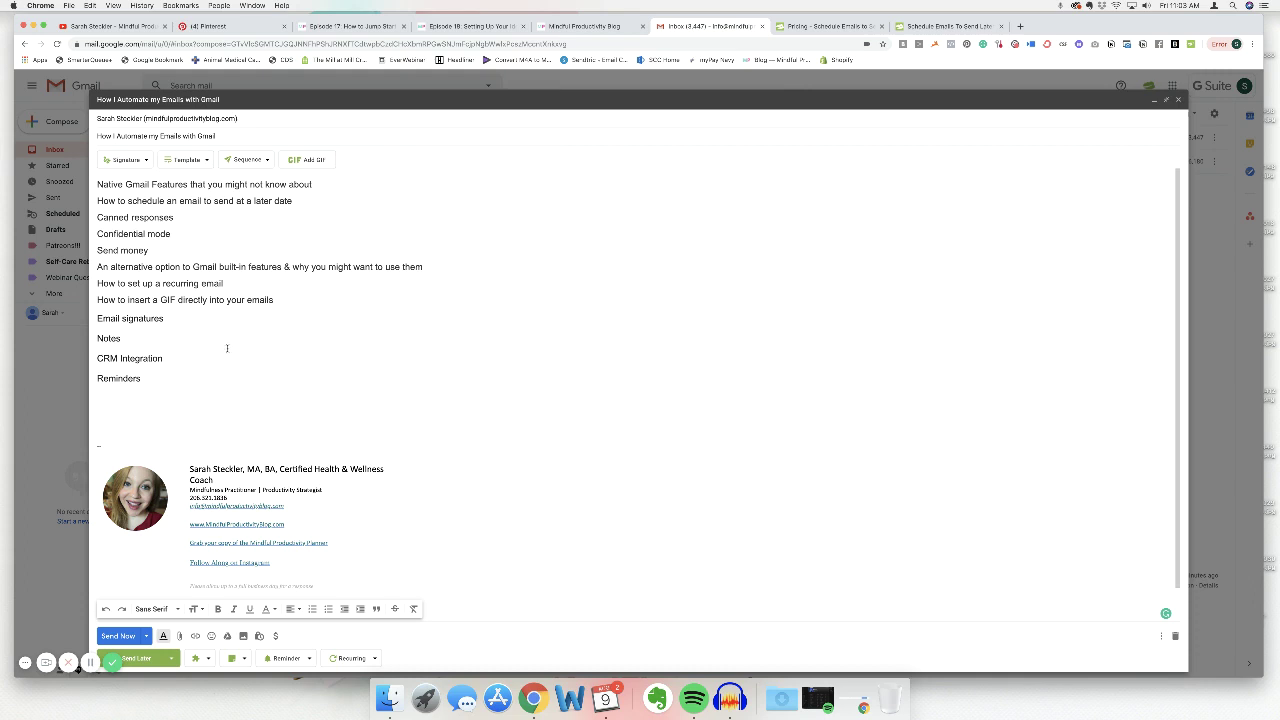
Insert the saved Podcast Pitch signature on the empty line below Reminders in the draft.
{"action": "left_click", "coordinate": [115, 399]}
{"action": "left_click", "coordinate": [124, 162]}
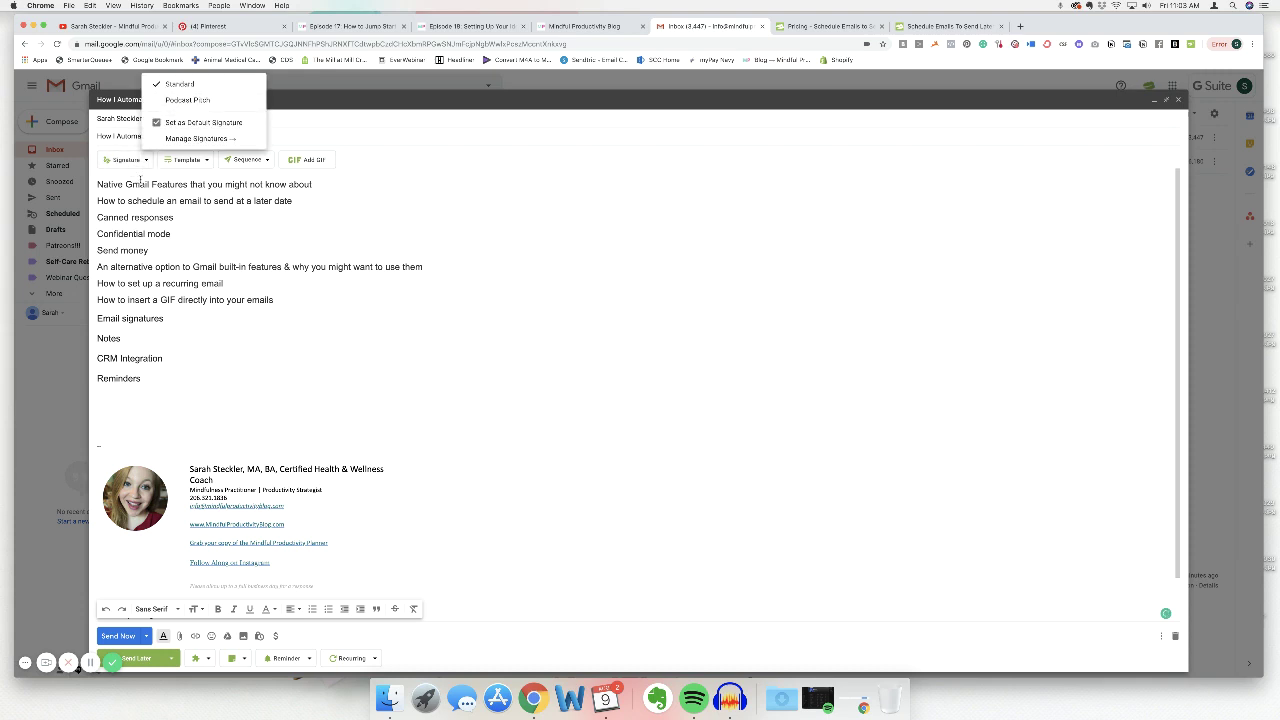
{"action": "left_click", "coordinate": [122, 162]}
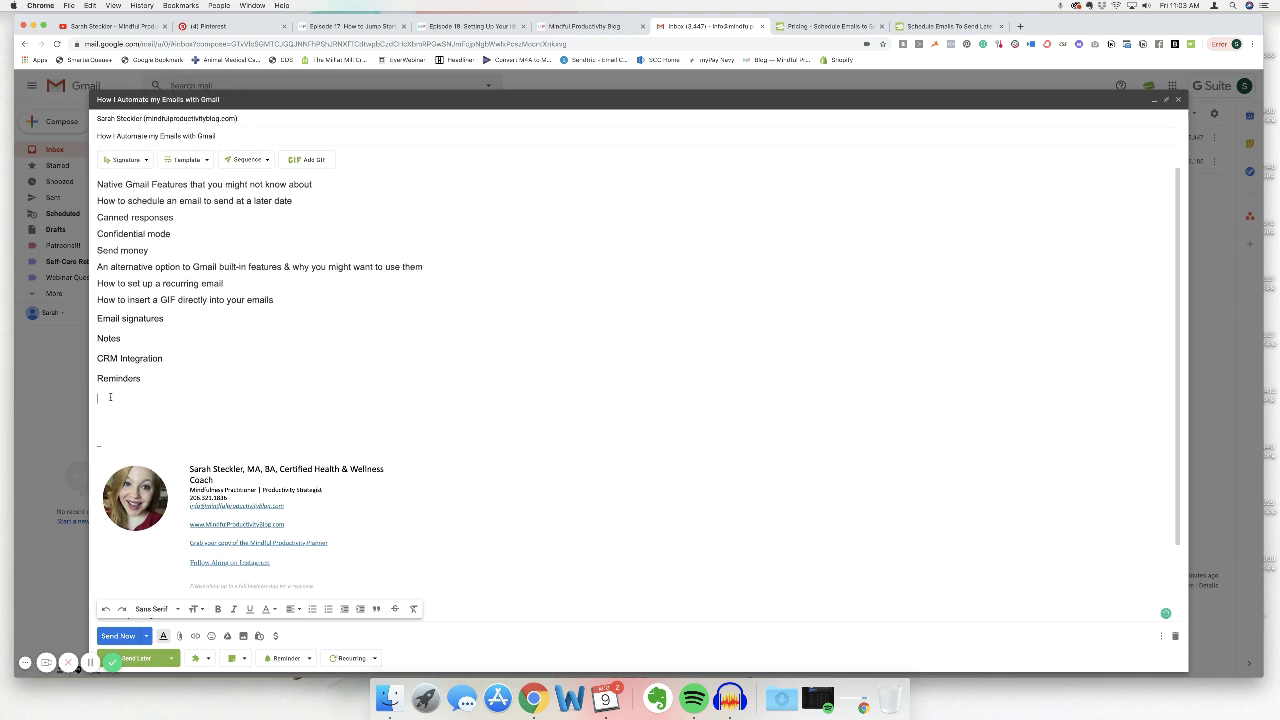
{"action": "left_click", "coordinate": [146, 159]}
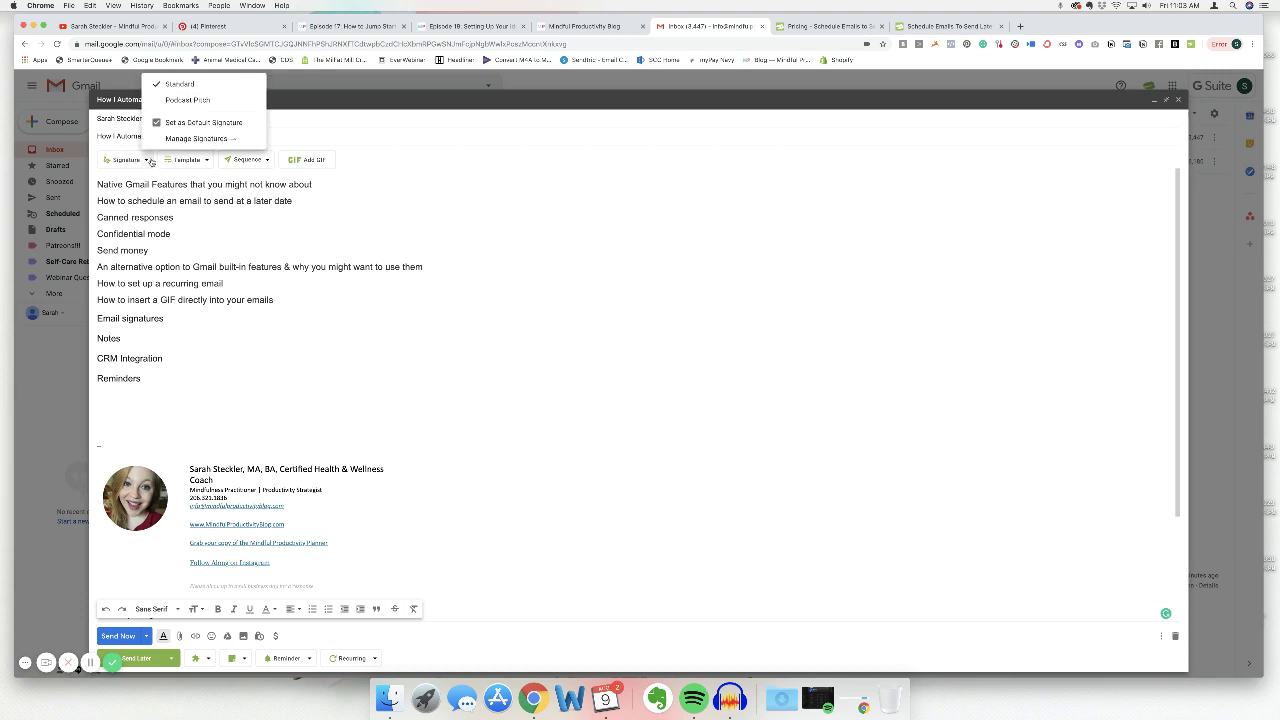
{"action": "left_click", "coordinate": [185, 102]}
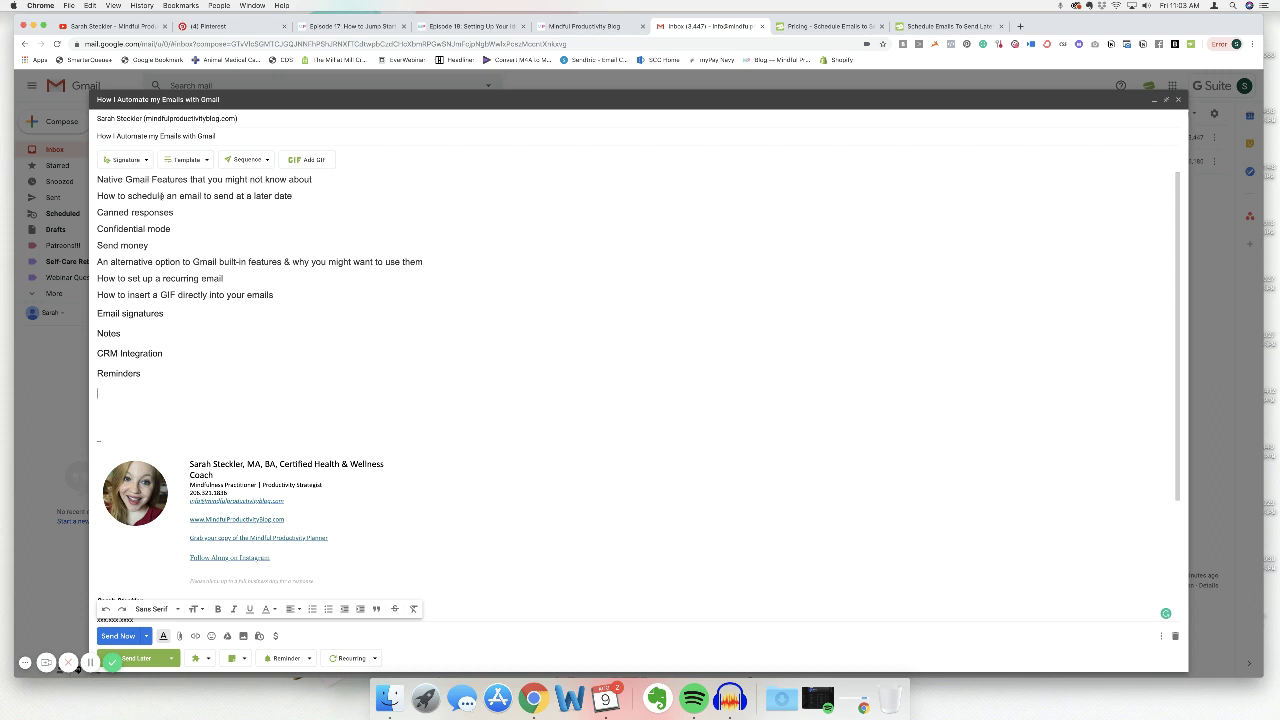
{"action": "scroll", "coordinate": [277, 300], "scroll_direction": "down", "scroll_amount": 2}
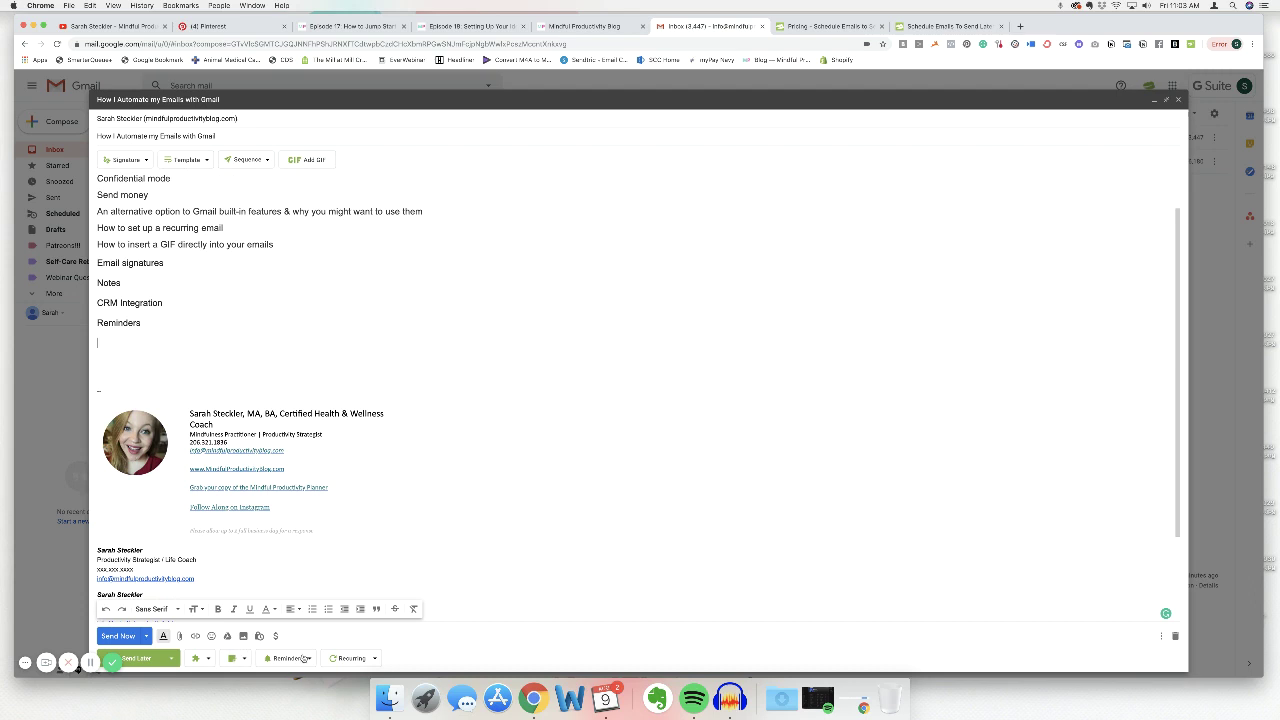
{"action": "scroll", "coordinate": [231, 568], "scroll_direction": "up", "scroll_amount": 2}
{"action": "scroll", "coordinate": [231, 568], "scroll_direction": "down", "scroll_amount": 4}
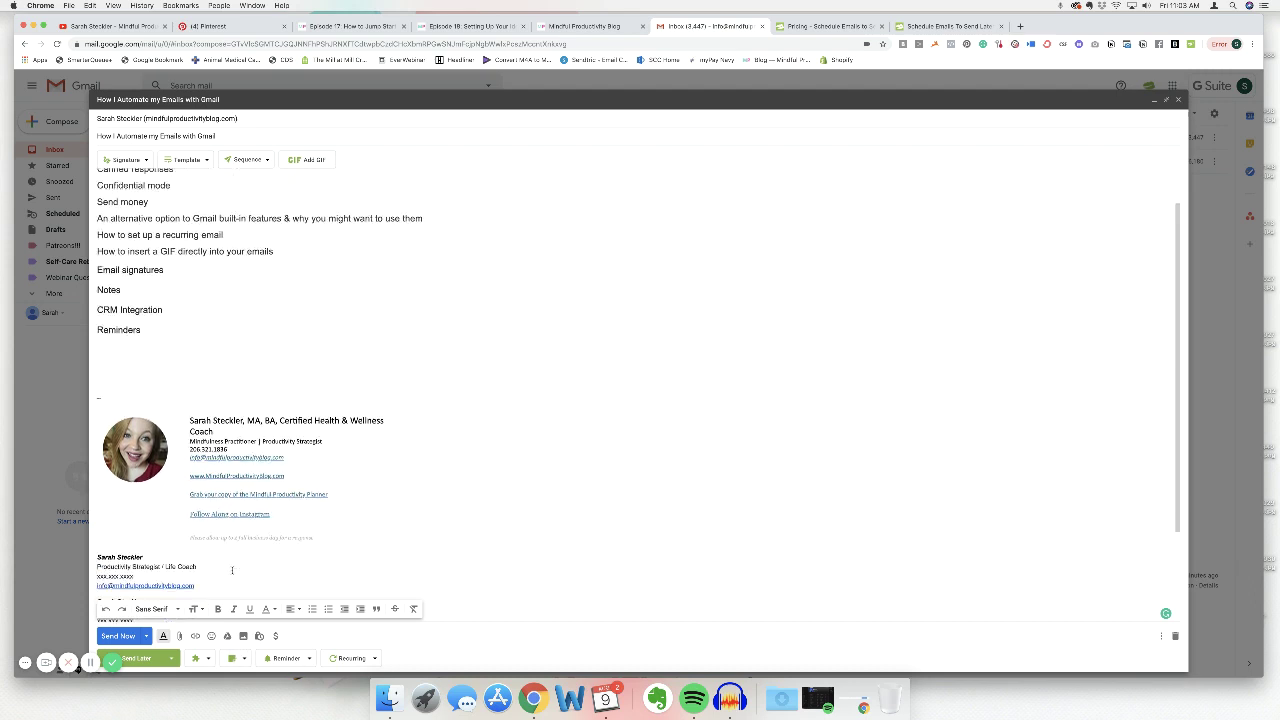
{"action": "left_click", "coordinate": [246, 661]}
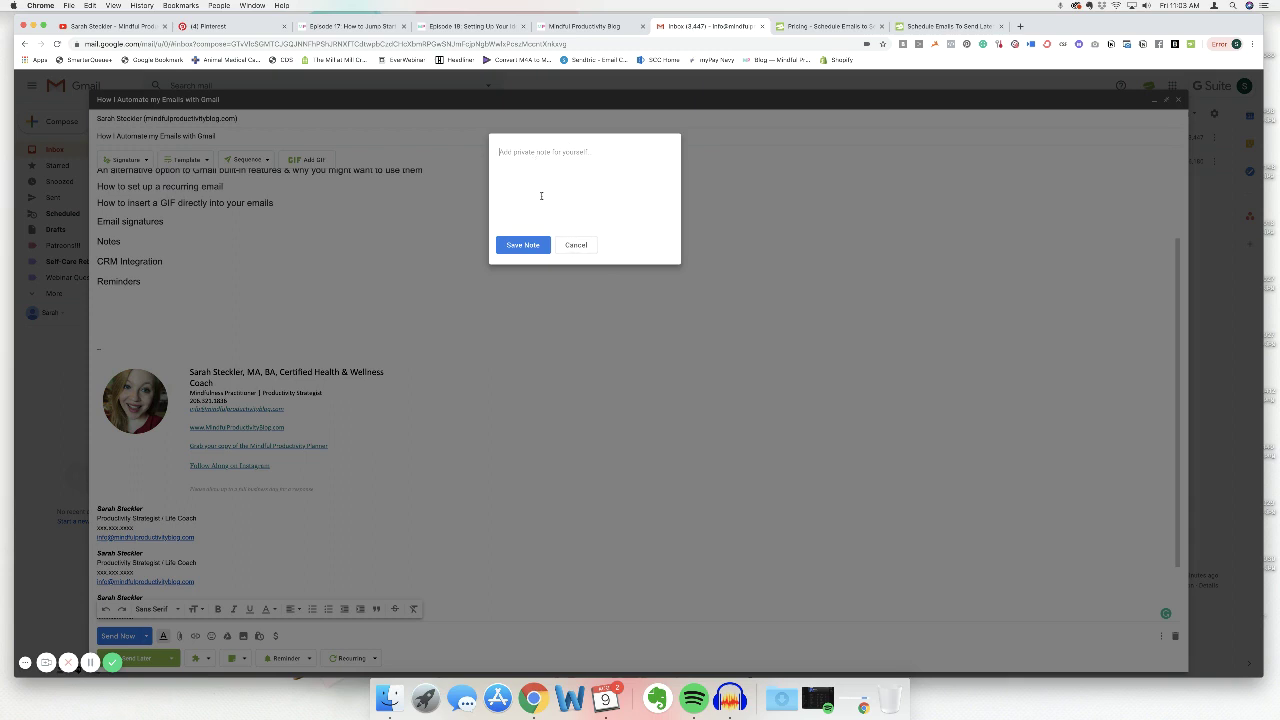
{"action": "left_click", "coordinate": [576, 246]}
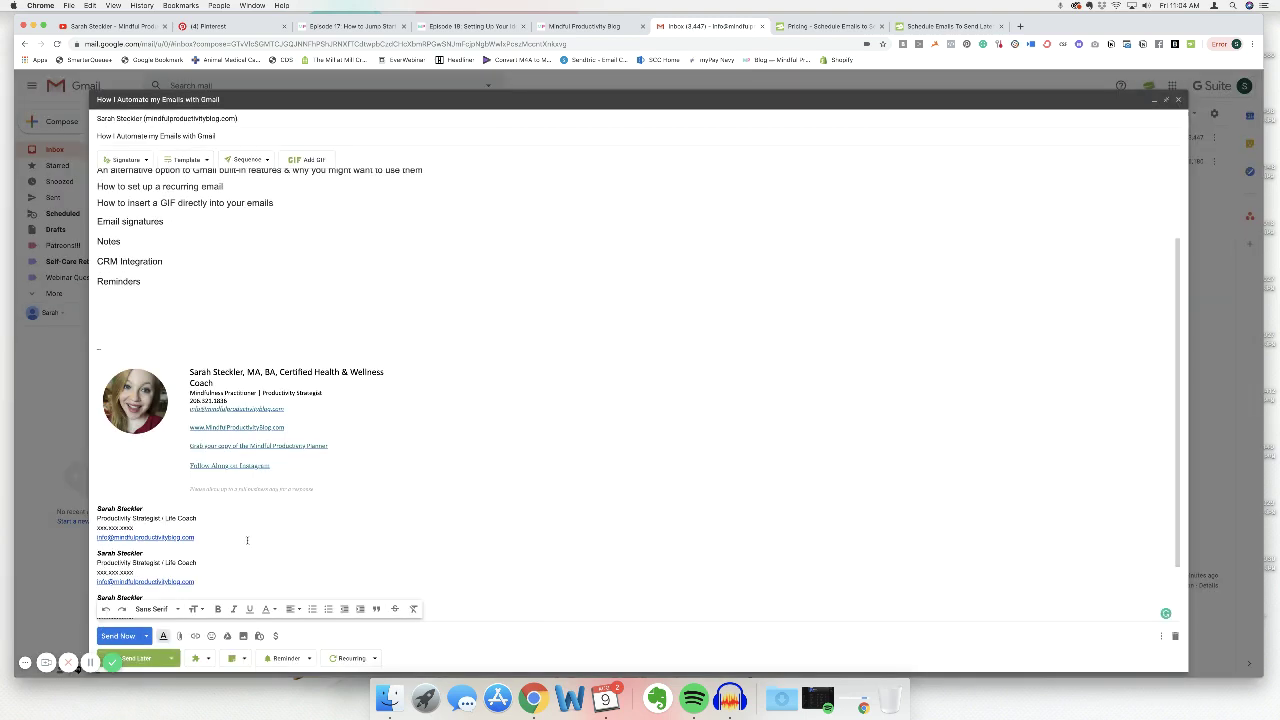
{"action": "scroll", "coordinate": [205, 335], "scroll_direction": "up", "scroll_amount": 1}
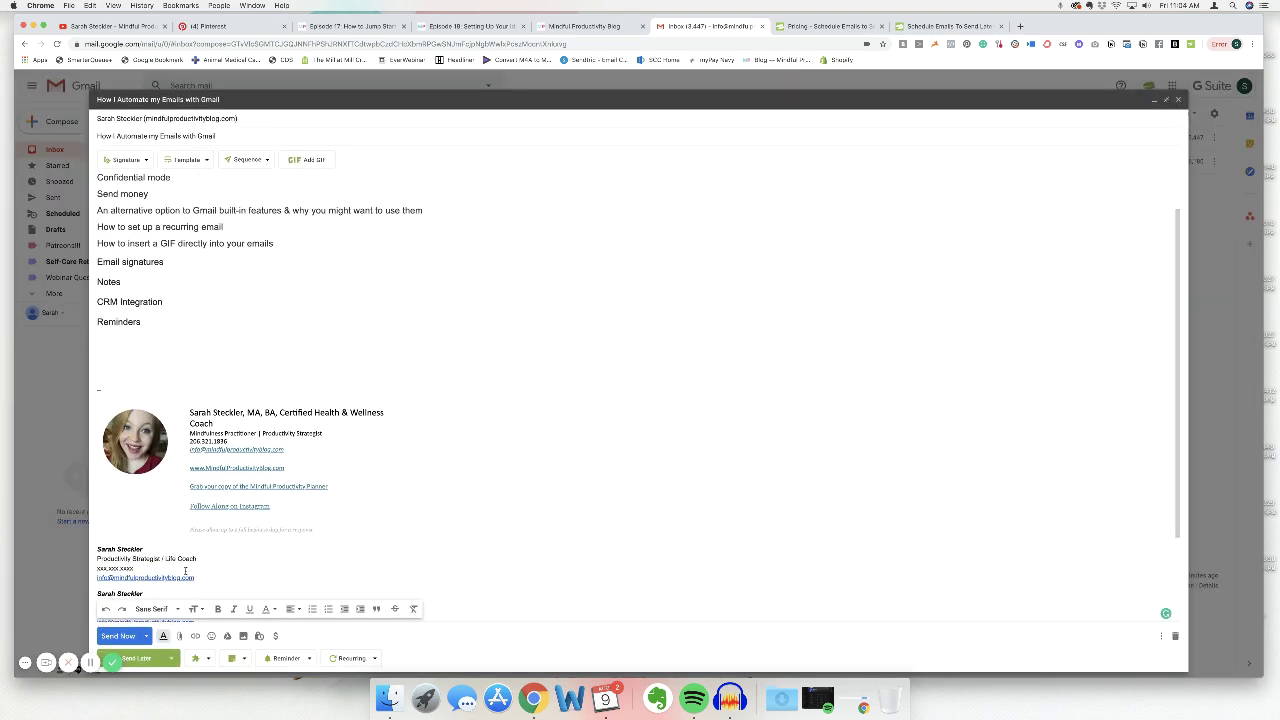
{"action": "left_click", "coordinate": [197, 660]}
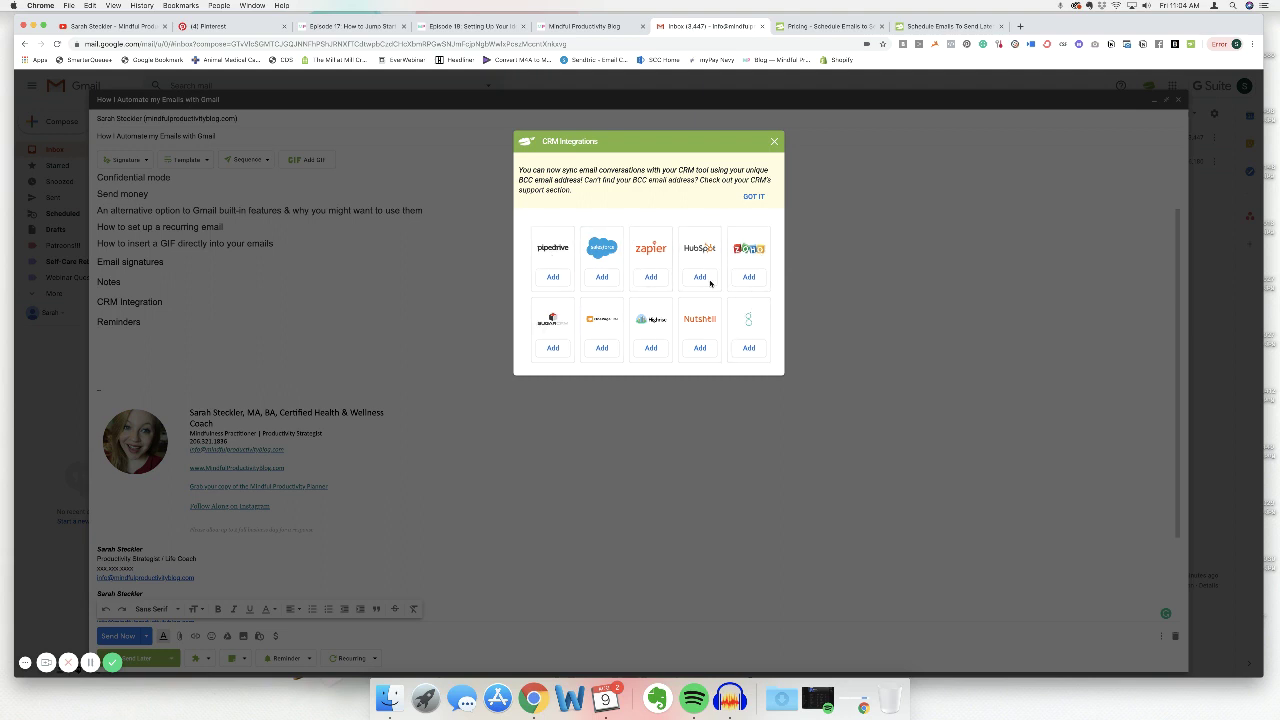
{"action": "left_click", "coordinate": [774, 142]}
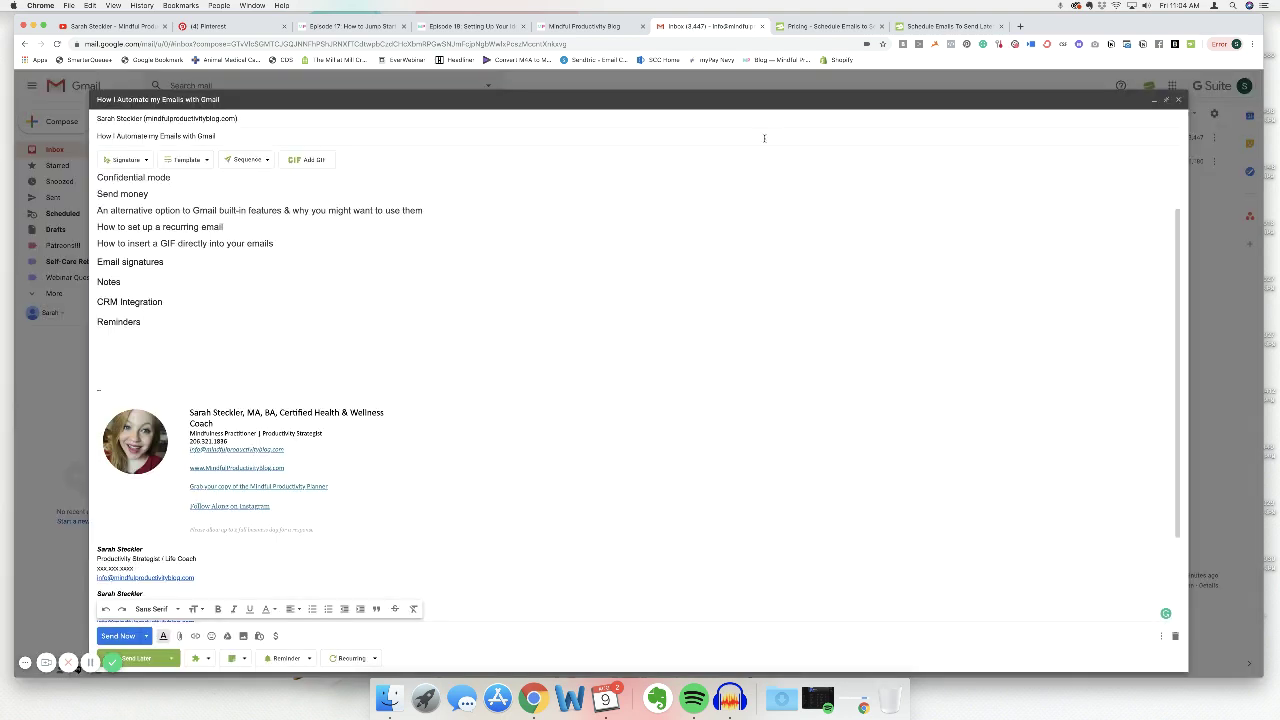
{"action": "left_click", "coordinate": [294, 664]}
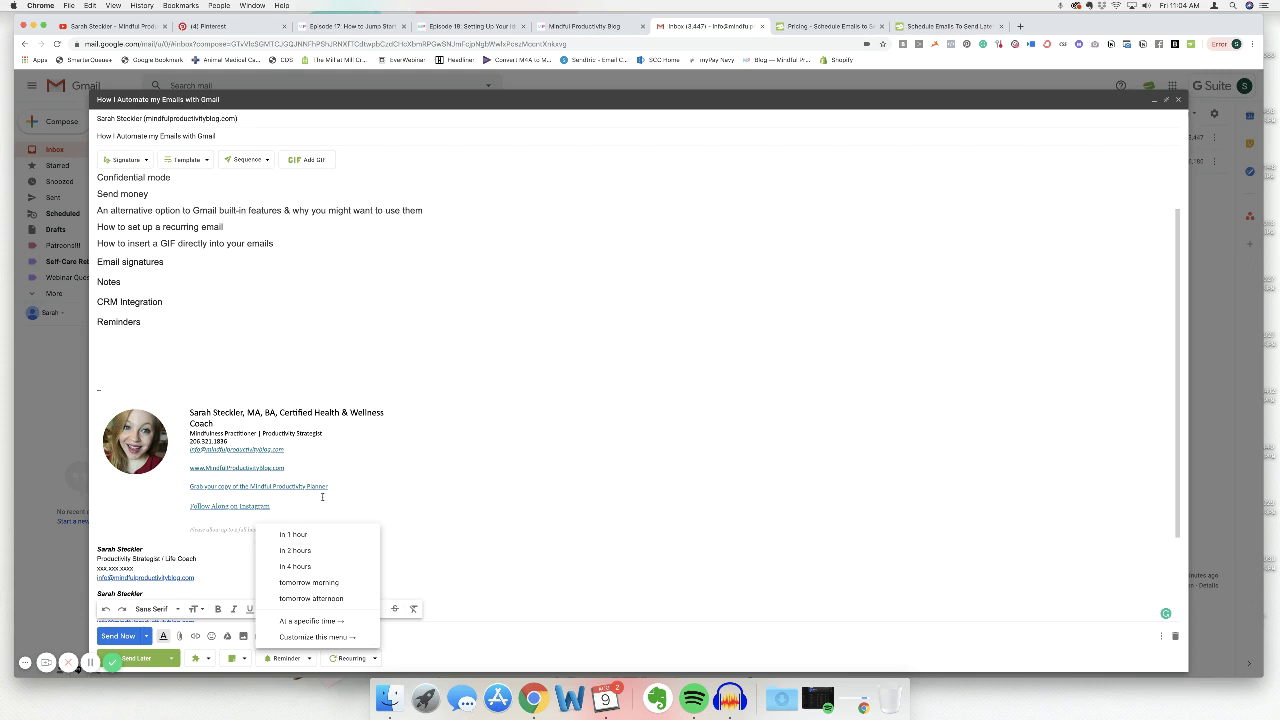
{"action": "left_click", "coordinate": [321, 498]}
{"action": "left_click", "coordinate": [310, 660]}
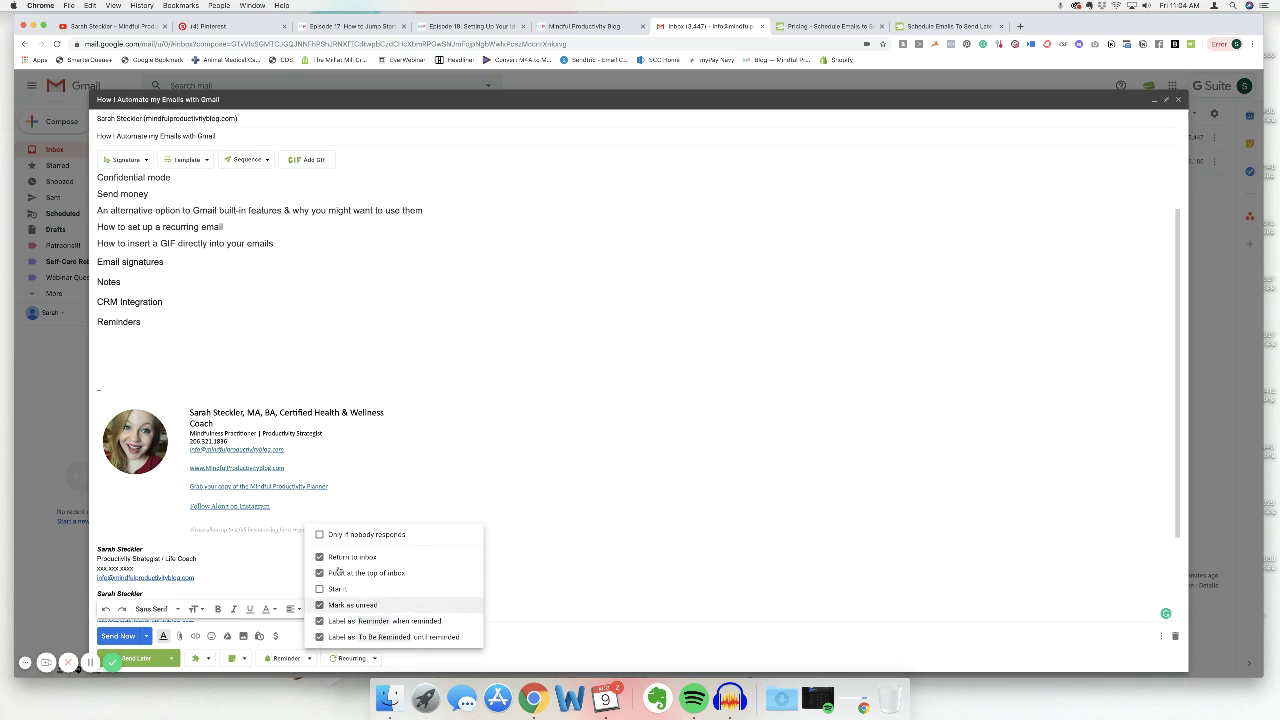
{"action": "left_click", "coordinate": [273, 659]}
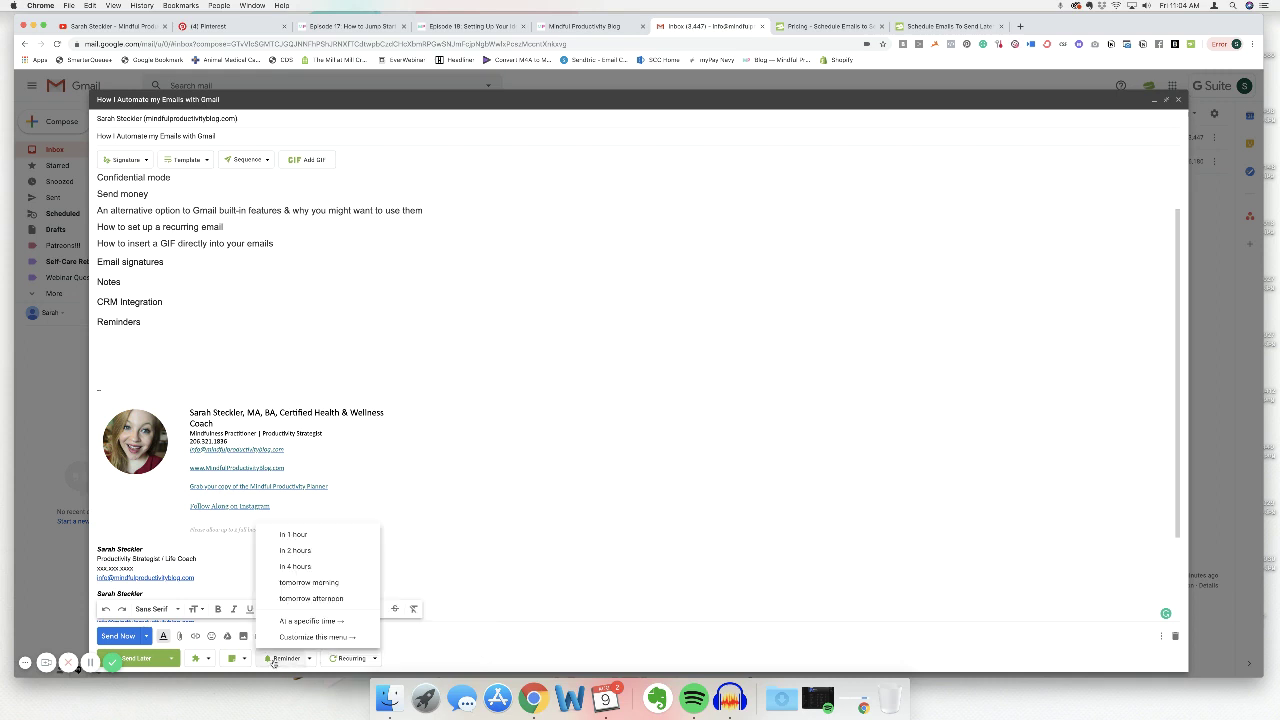
{"action": "left_click", "coordinate": [306, 621]}
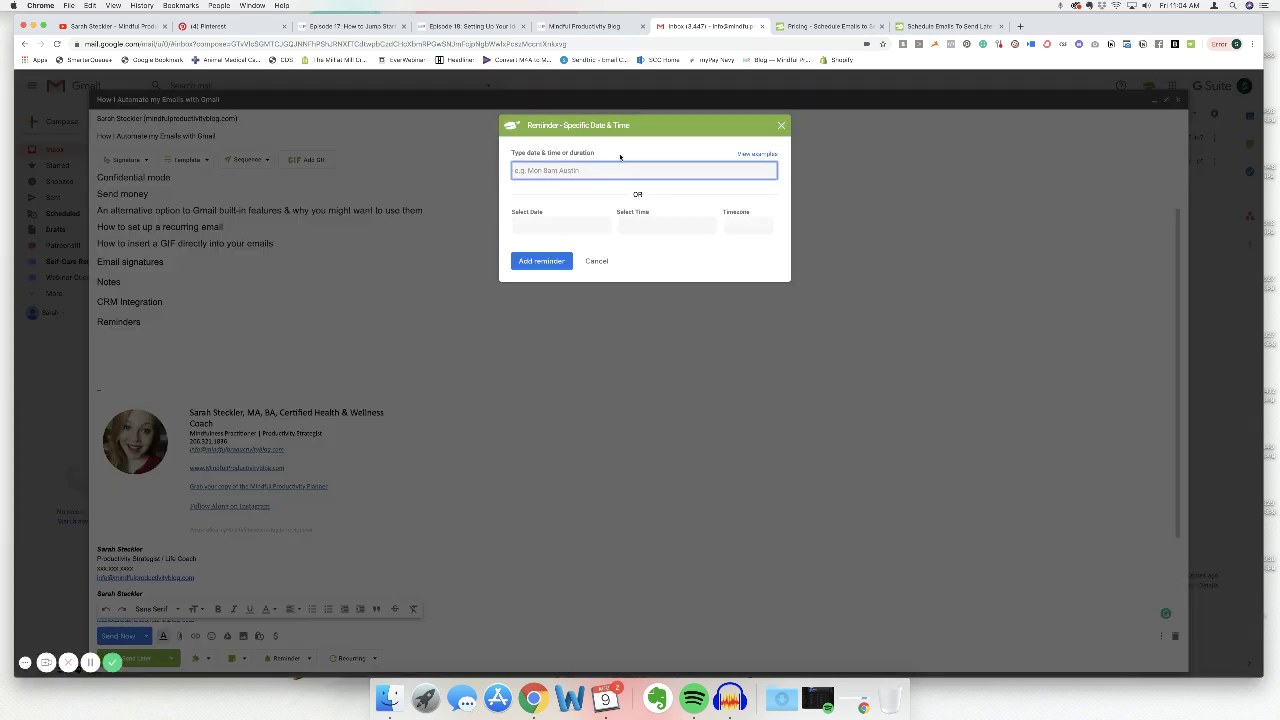
{"action": "left_click", "coordinate": [753, 155]}
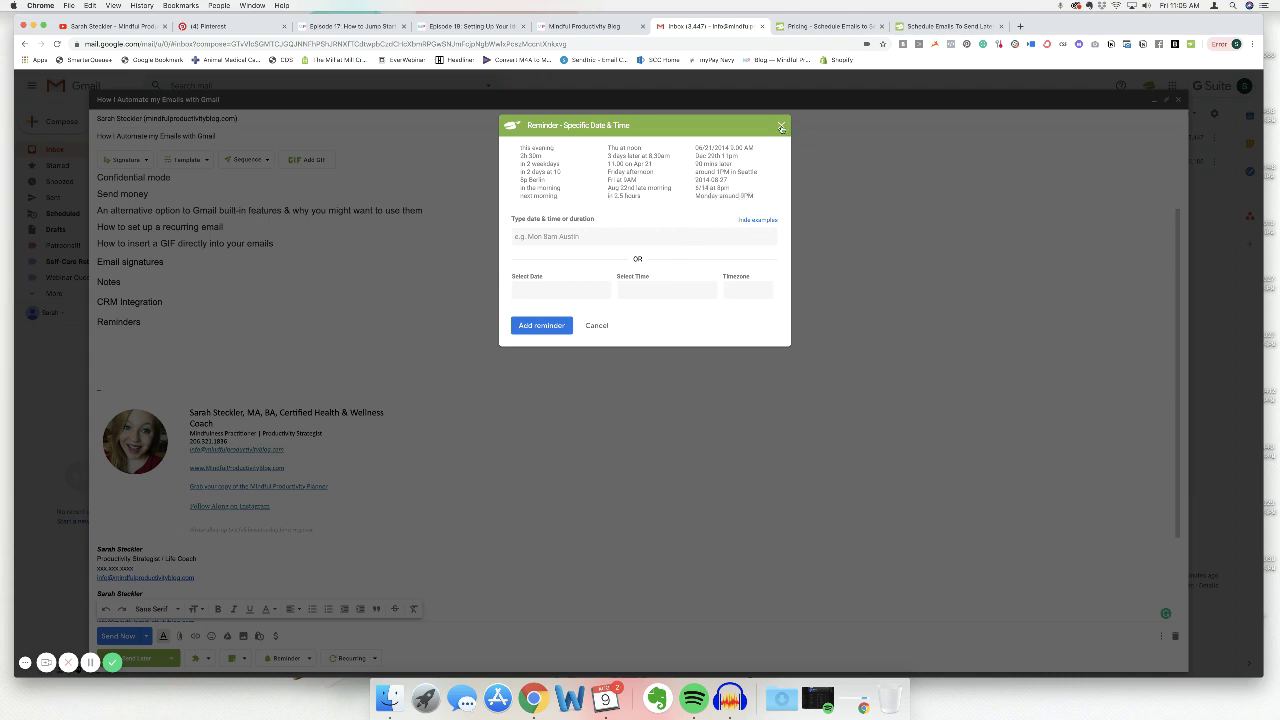
{"action": "left_click", "coordinate": [781, 127]}
{"action": "scroll", "coordinate": [180, 295], "scroll_direction": "up", "scroll_amount": 2}
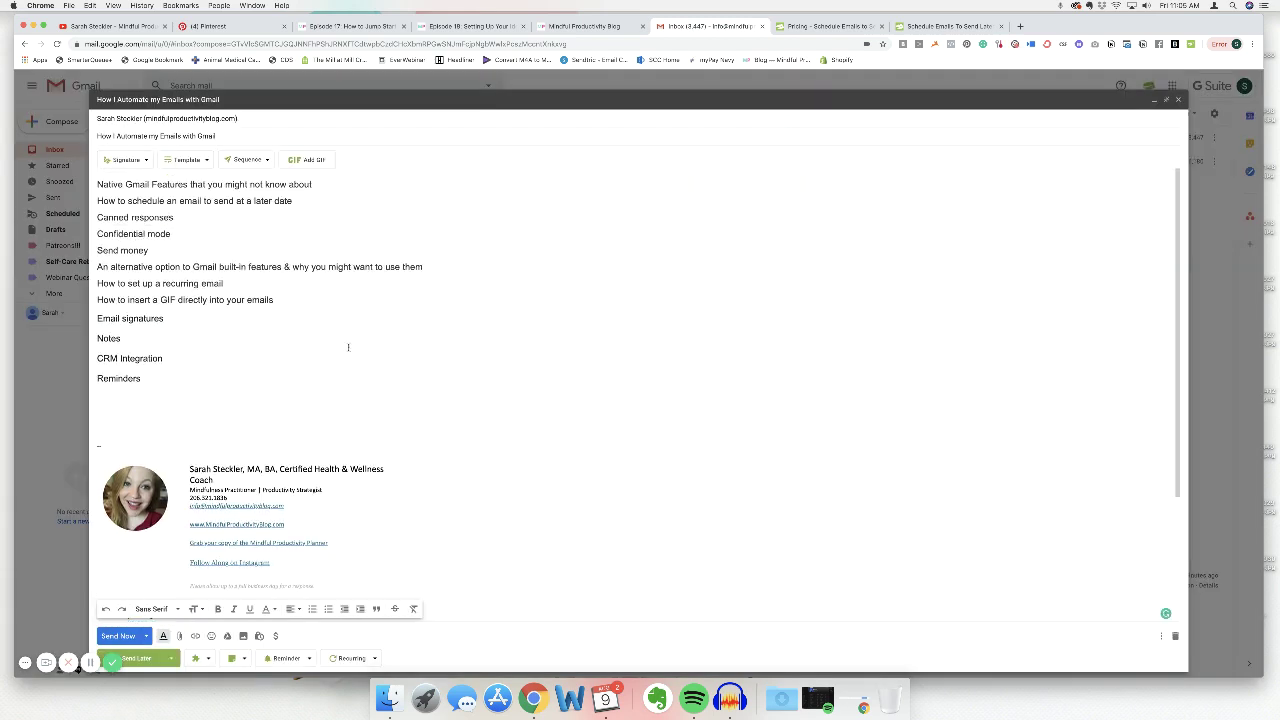